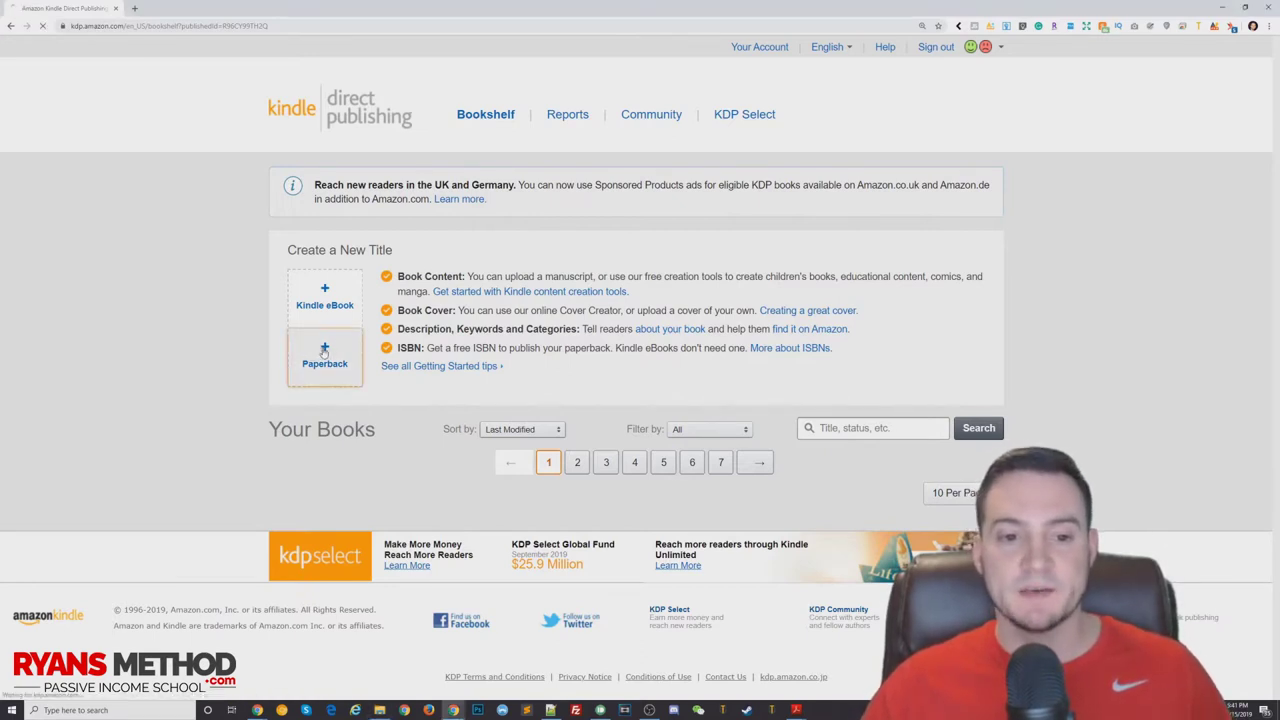
- Start a new paperback title and go to the Book Title section of its details form
{"action": "left_click", "coordinate": [322, 352]}
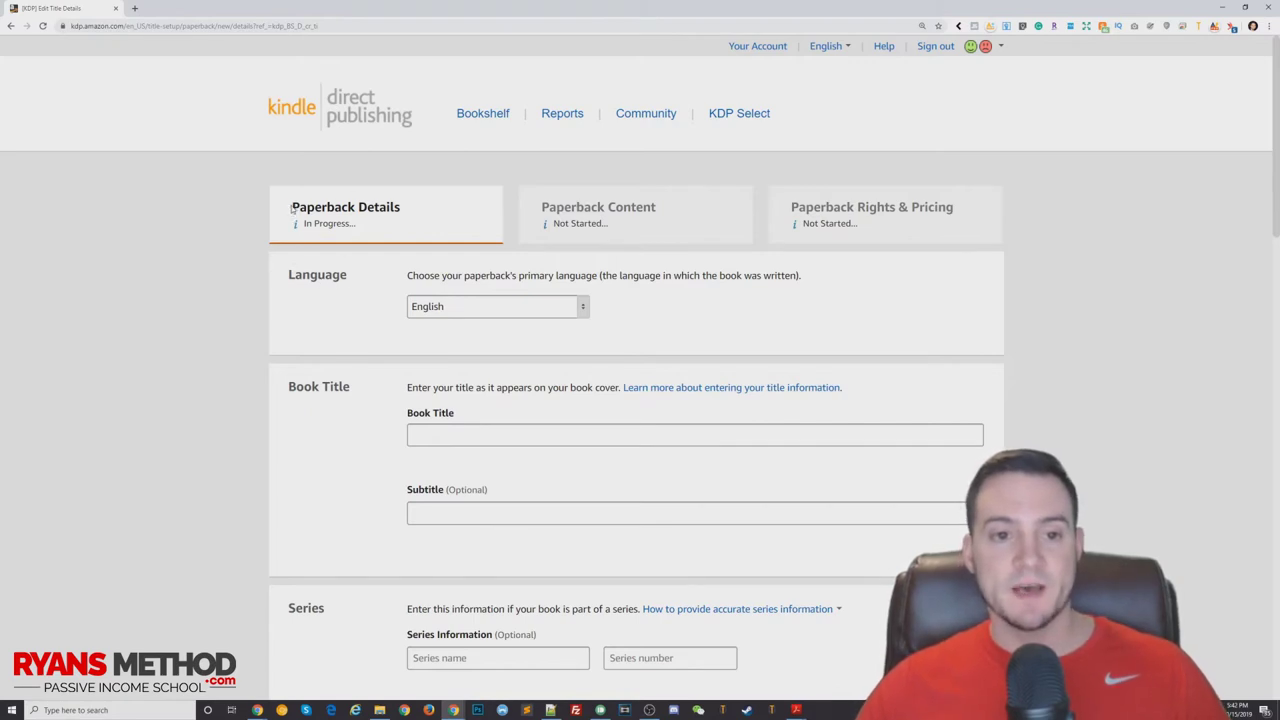
{"action": "left_click_drag", "start_coordinate": [290, 207], "coordinate": [402, 208]}
{"action": "left_click", "coordinate": [401, 208]}
{"action": "scroll", "coordinate": [352, 312], "scroll_direction": "down", "scroll_amount": 1}
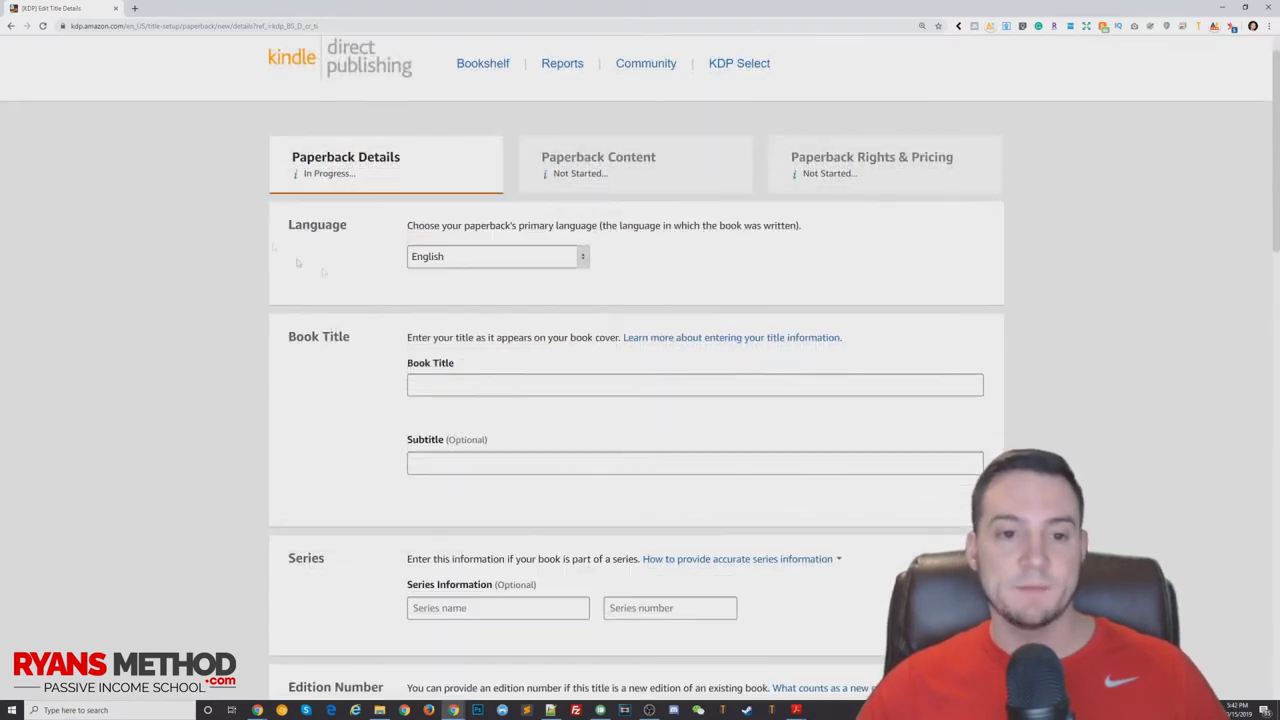
{"action": "left_click_drag", "start_coordinate": [288, 226], "coordinate": [324, 226]}
{"action": "left_click", "coordinate": [320, 290]}
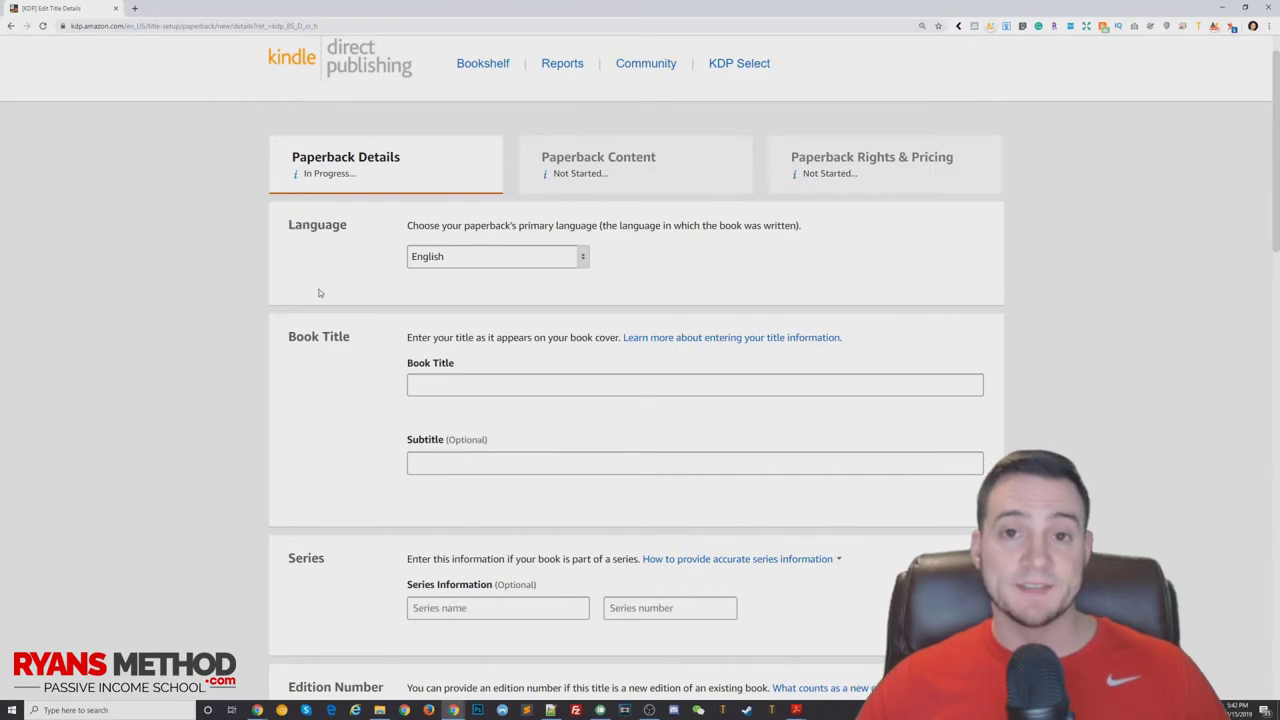
{"action": "scroll", "coordinate": [360, 293], "scroll_direction": "down", "scroll_amount": 2}
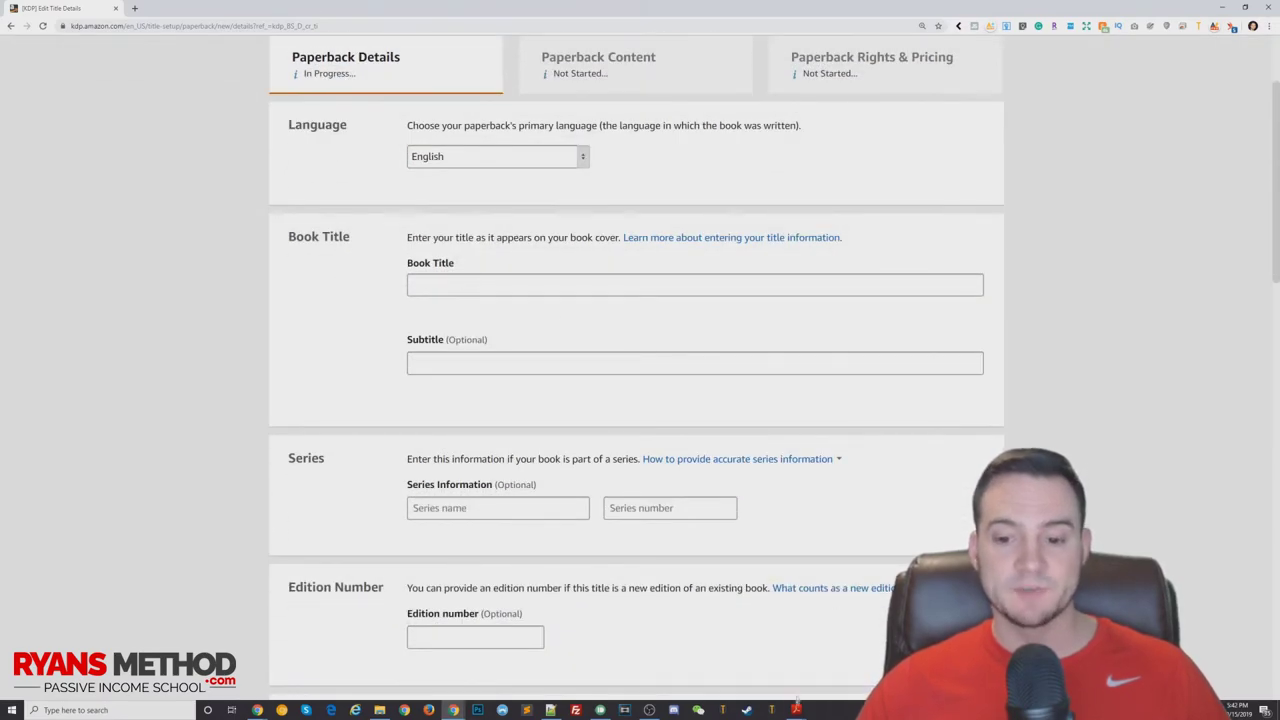
- Copy the title text from the cover in kdp.pdf in Acrobat Reader and paste it into the KDP form's Book Title field
{"action": "mouse_move", "coordinate": [798, 705]}
{"action": "left_click", "coordinate": [730, 662]}
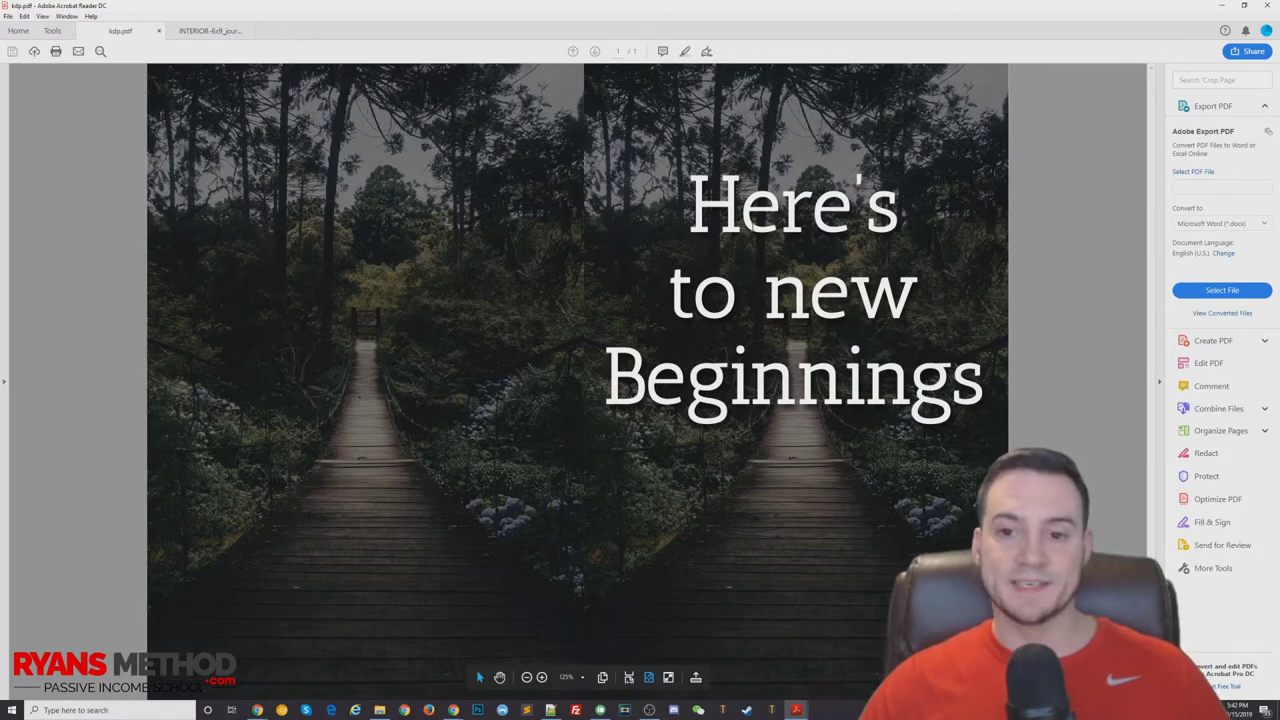
{"action": "left_click_drag", "start_coordinate": [697, 213], "coordinate": [984, 395]}
{"action": "key", "text": "ctrl+c"}
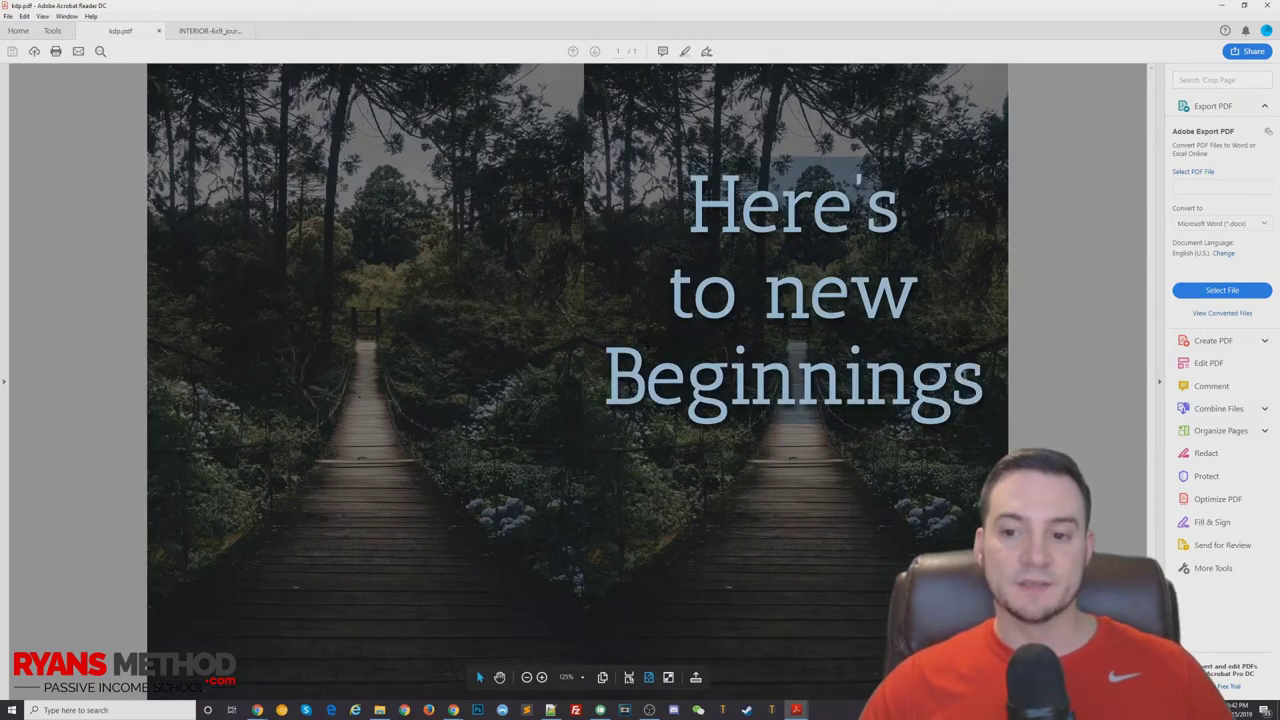
{"action": "key", "text": "alt+Tab"}
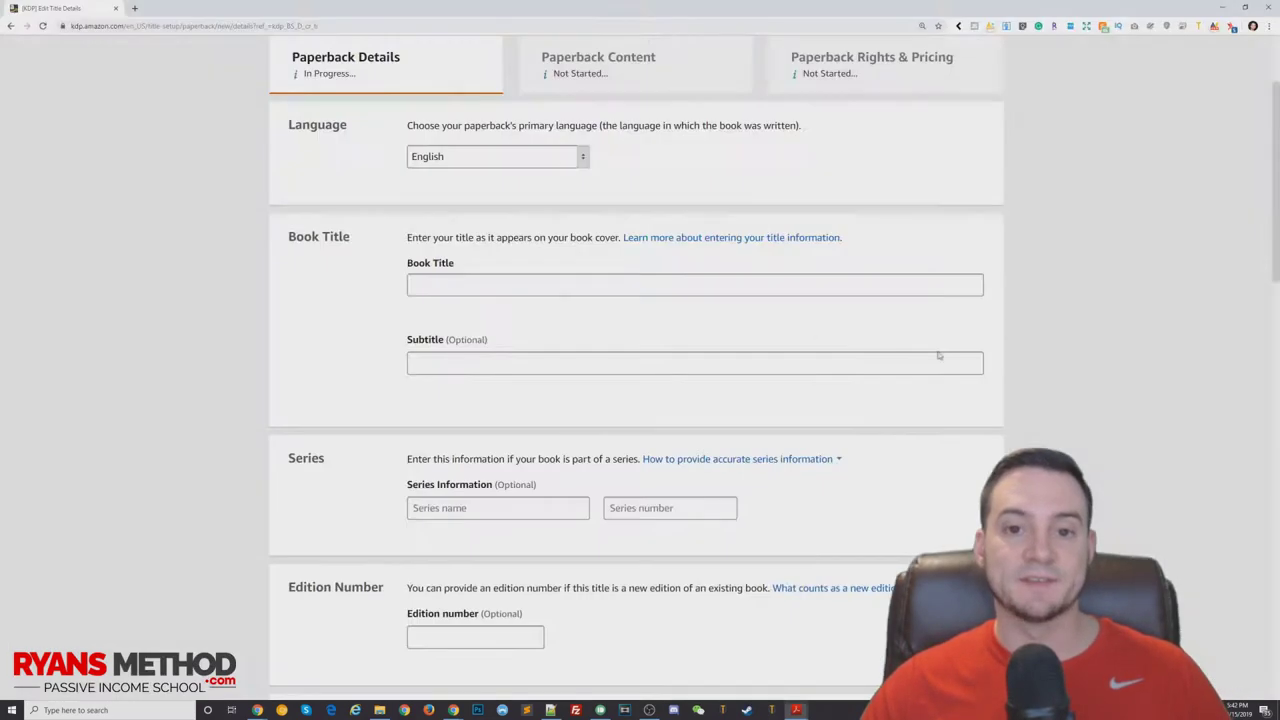
{"action": "left_click", "coordinate": [491, 284]}
{"action": "key", "text": "ctrl+v"}
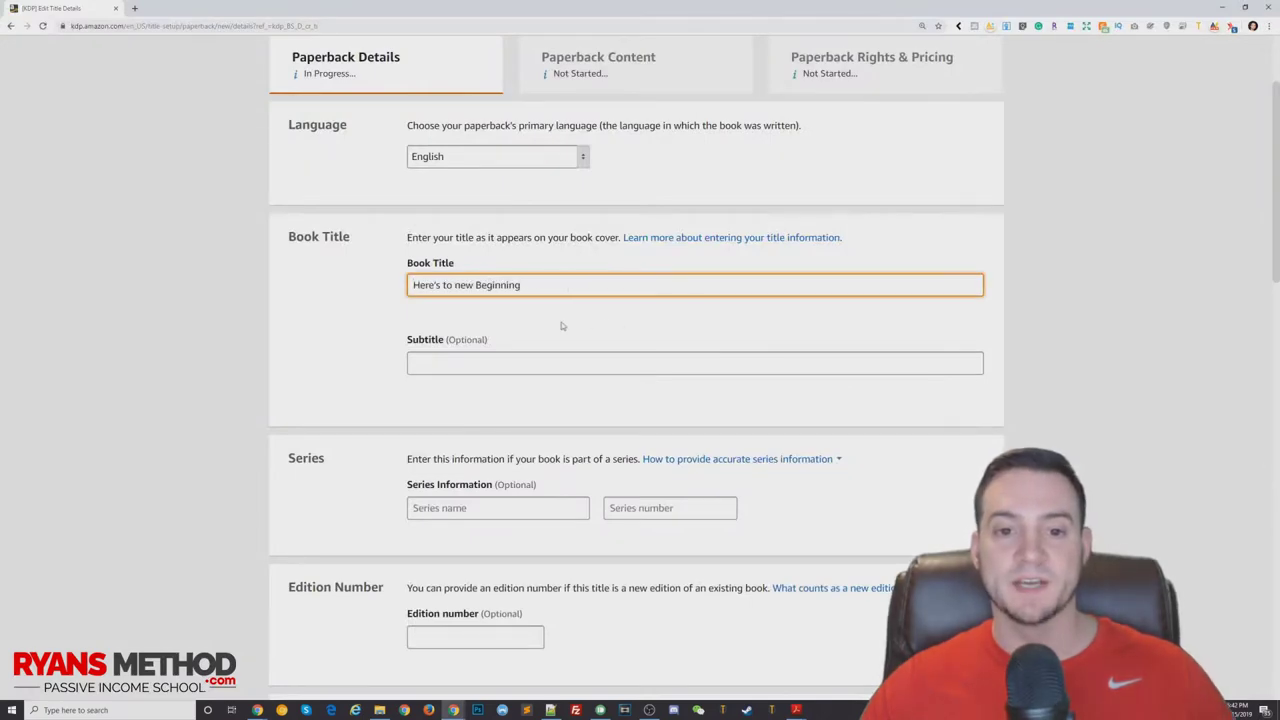
- Compare the title wording on the cover PDF with the entered book title
{"action": "key", "text": "alt+Tab"}
{"action": "left_click", "coordinate": [713, 298]}
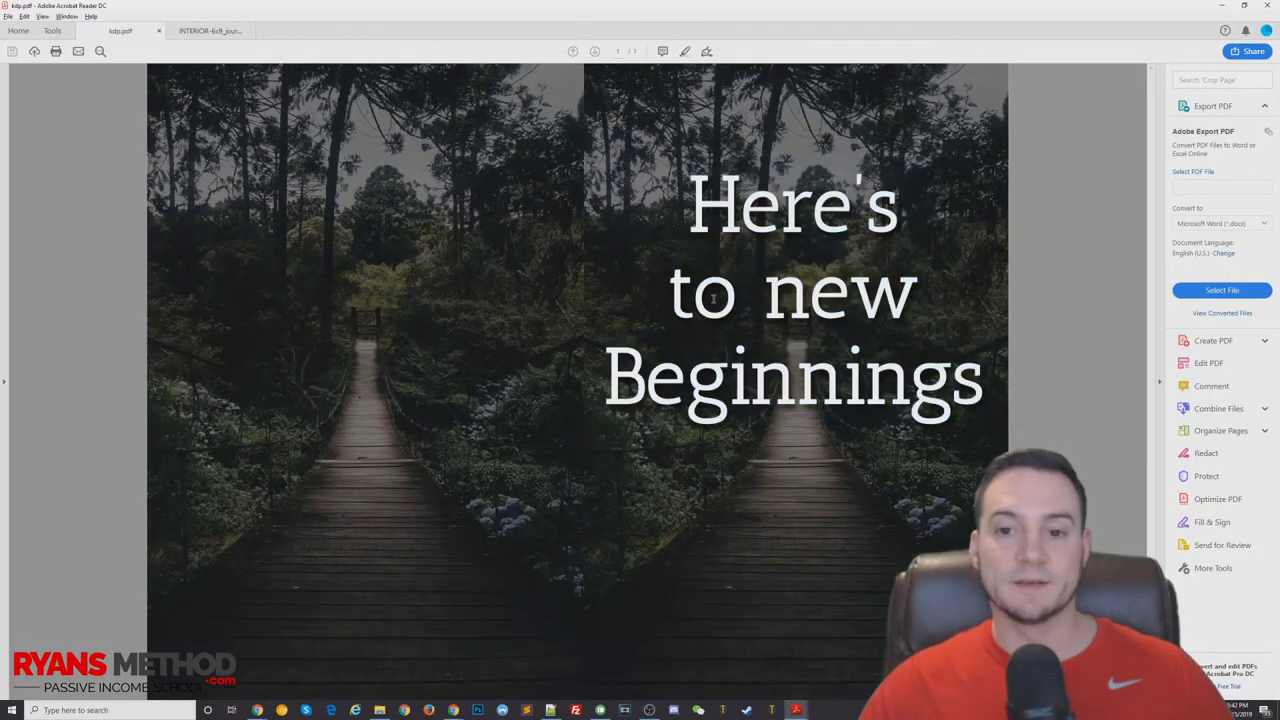
{"action": "left_click", "coordinate": [918, 309]}
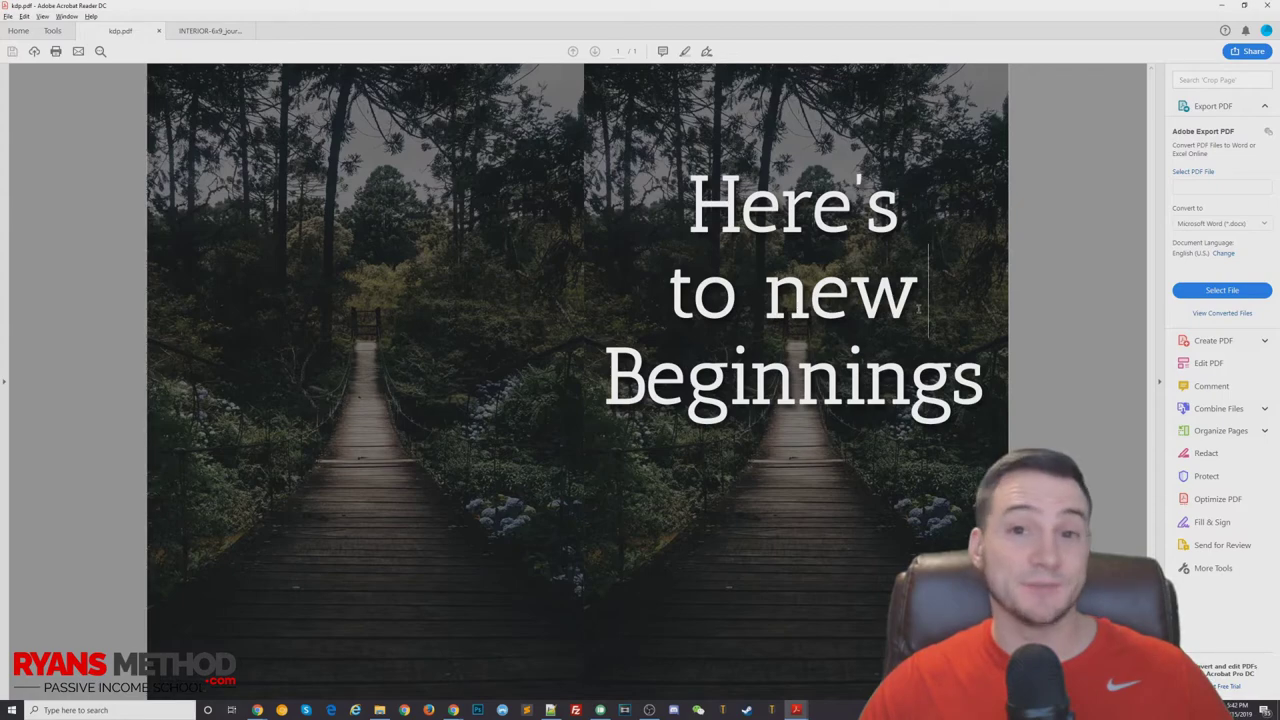
{"action": "key", "text": "ctrl+a"}
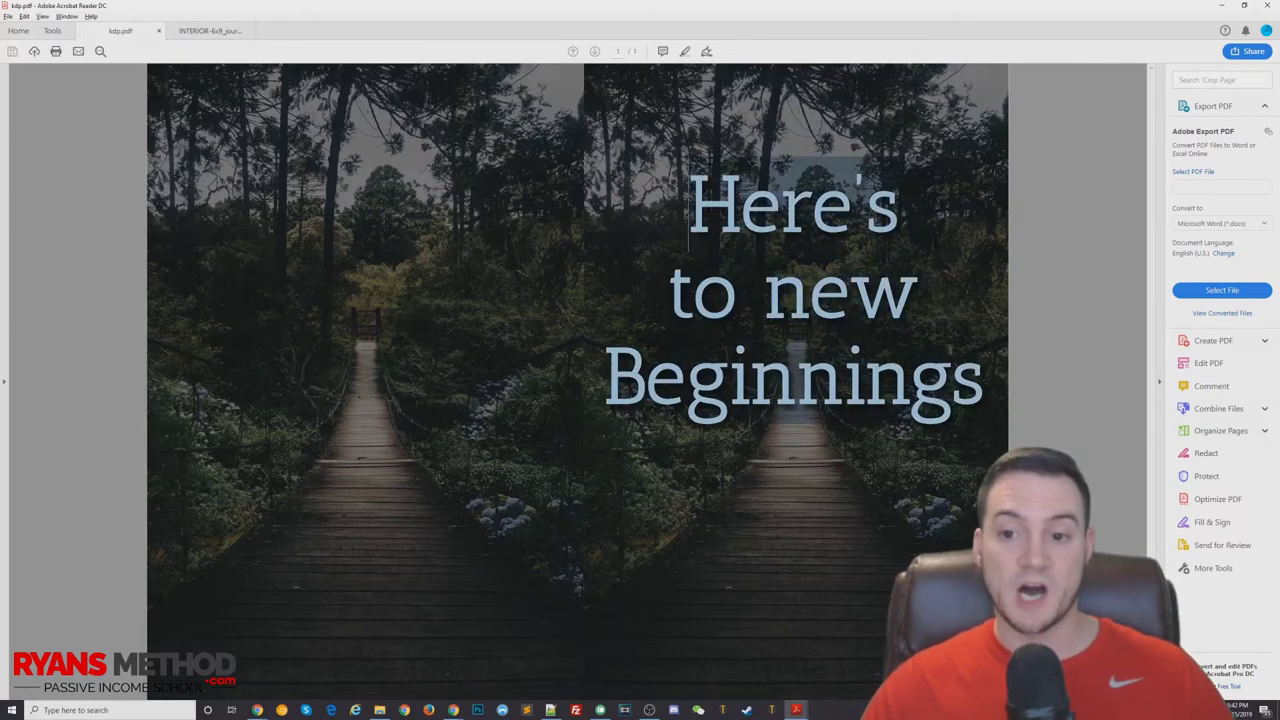
{"action": "left_click", "coordinate": [578, 258]}
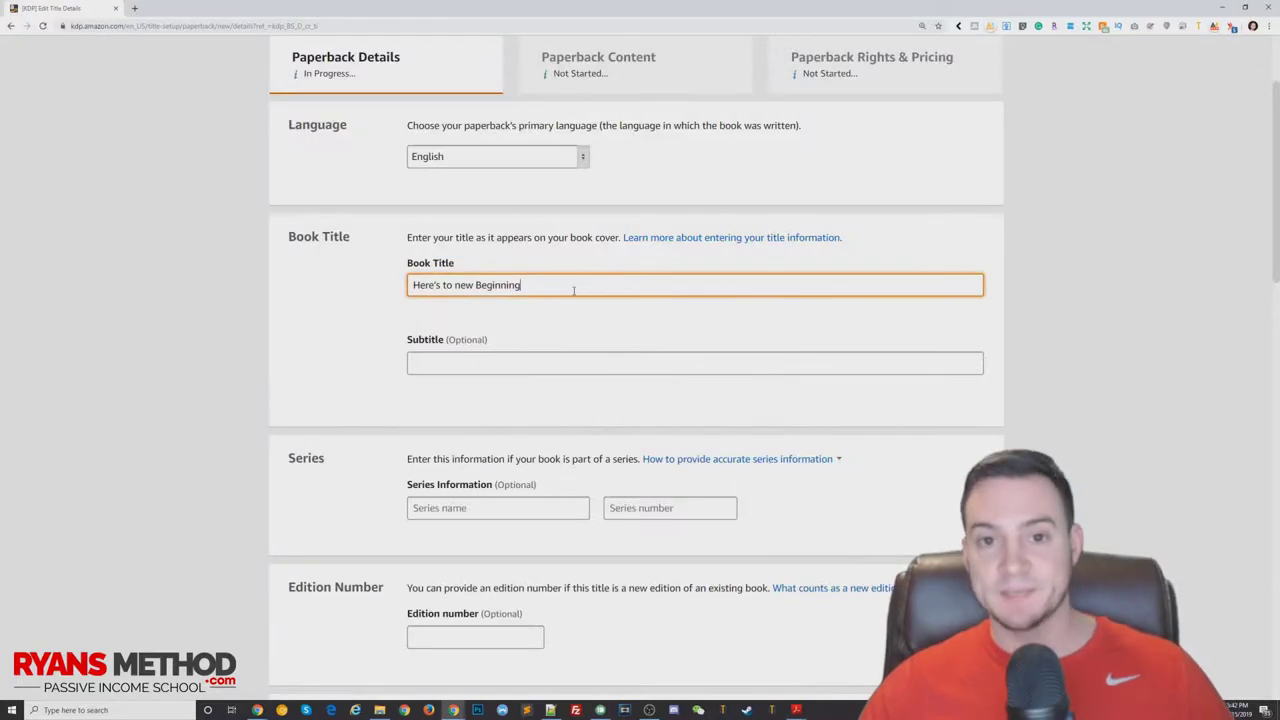
{"action": "left_click_drag", "start_coordinate": [573, 290], "coordinate": [400, 294]}
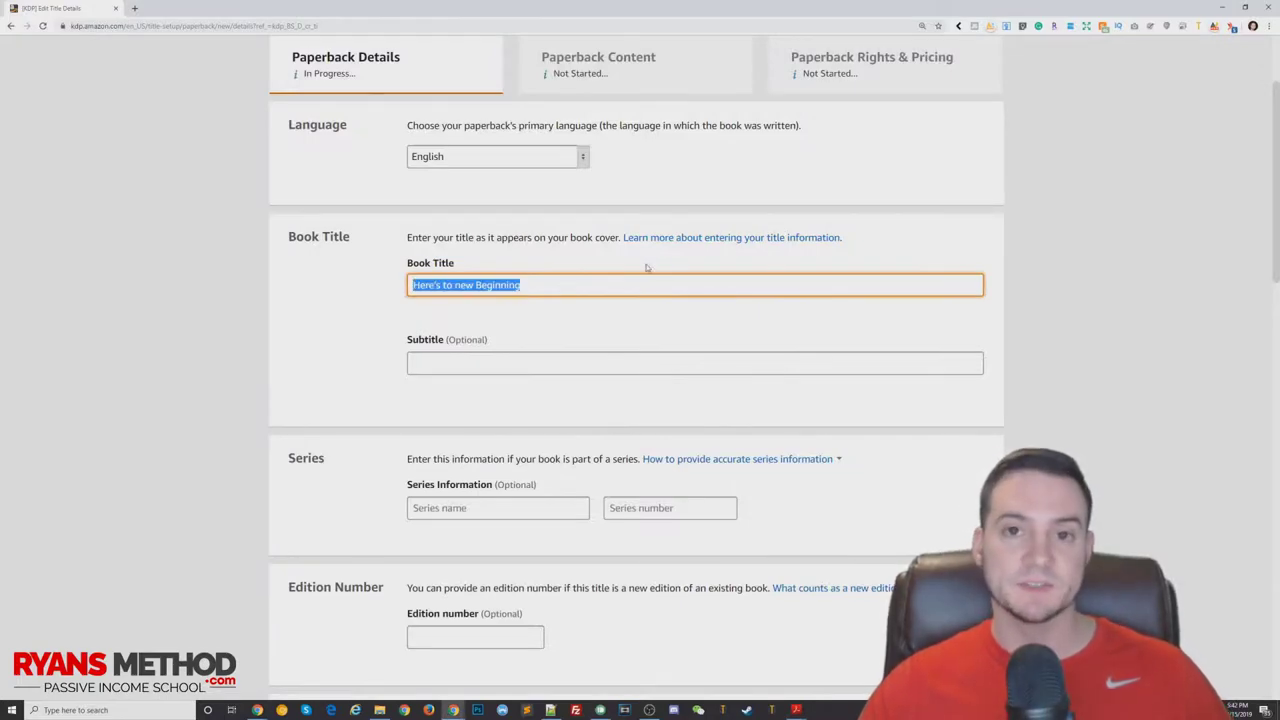
{"action": "left_click", "coordinate": [435, 360]}
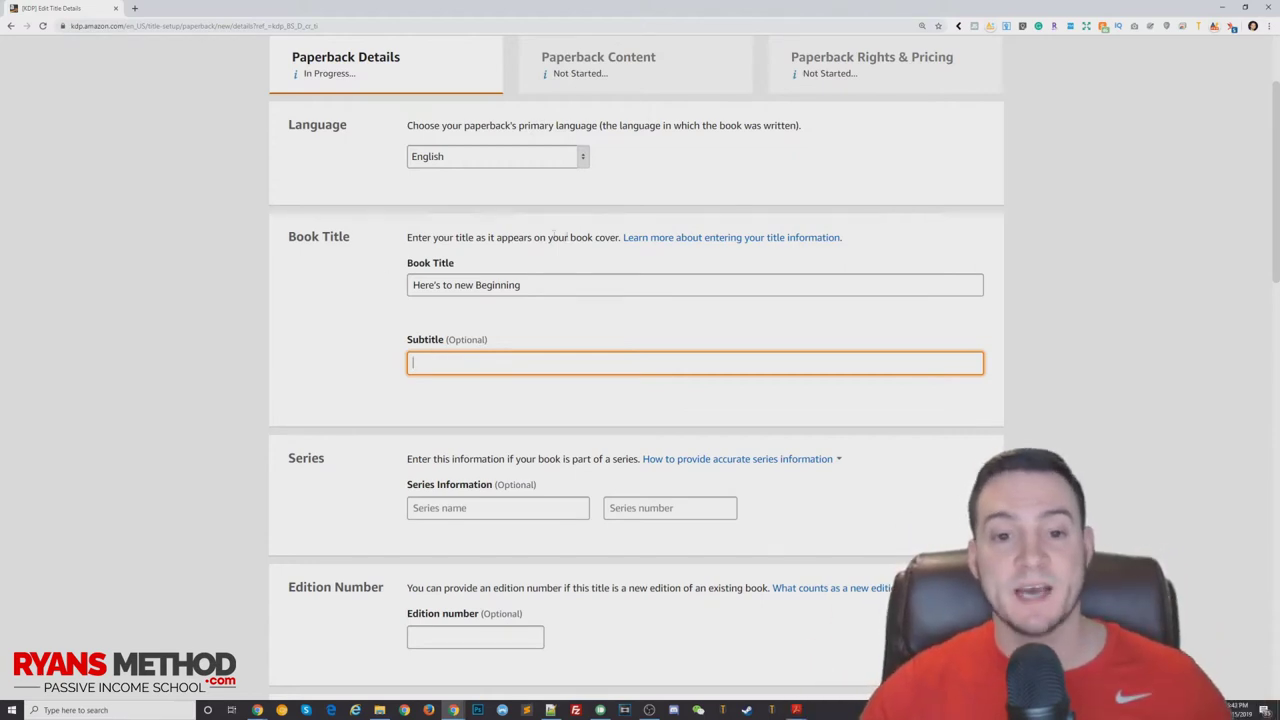
{"action": "left_click_drag", "start_coordinate": [579, 279], "coordinate": [233, 267]}
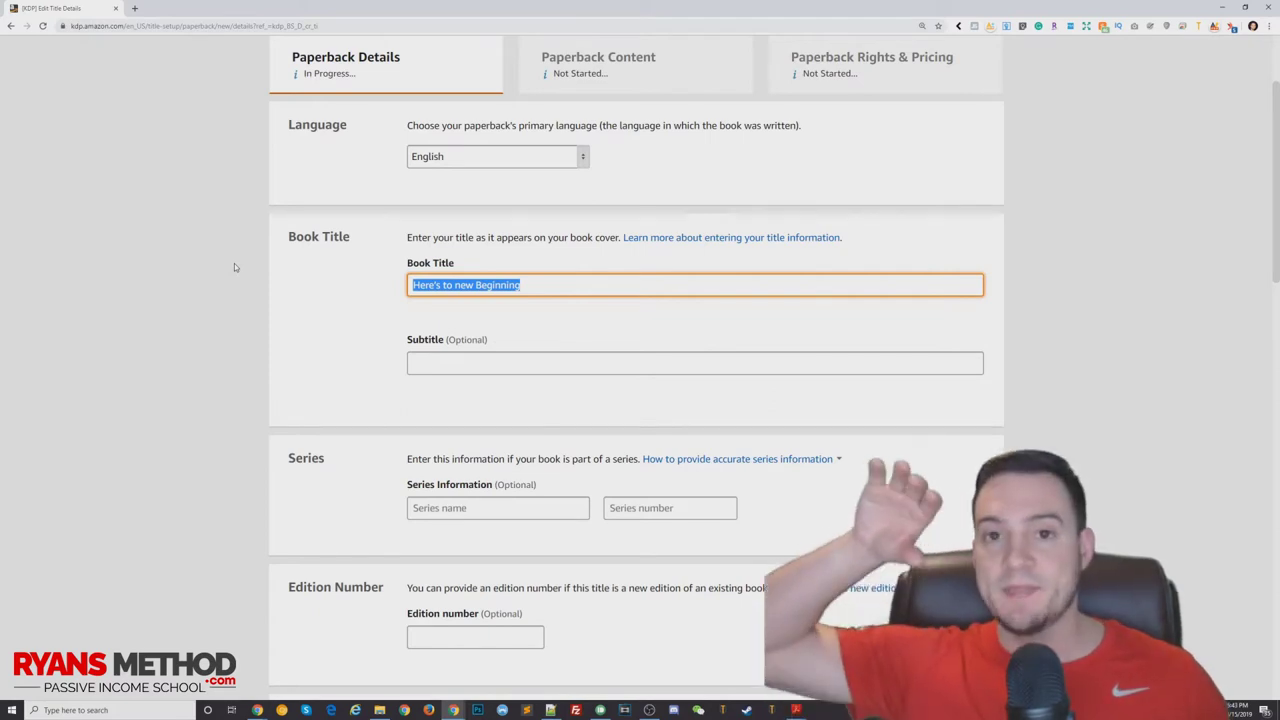
- Enter the subtitle "6x9 Journal for Writing Down Daily Habits, Diary, Notebook"
{"action": "left_click", "coordinate": [431, 363]}
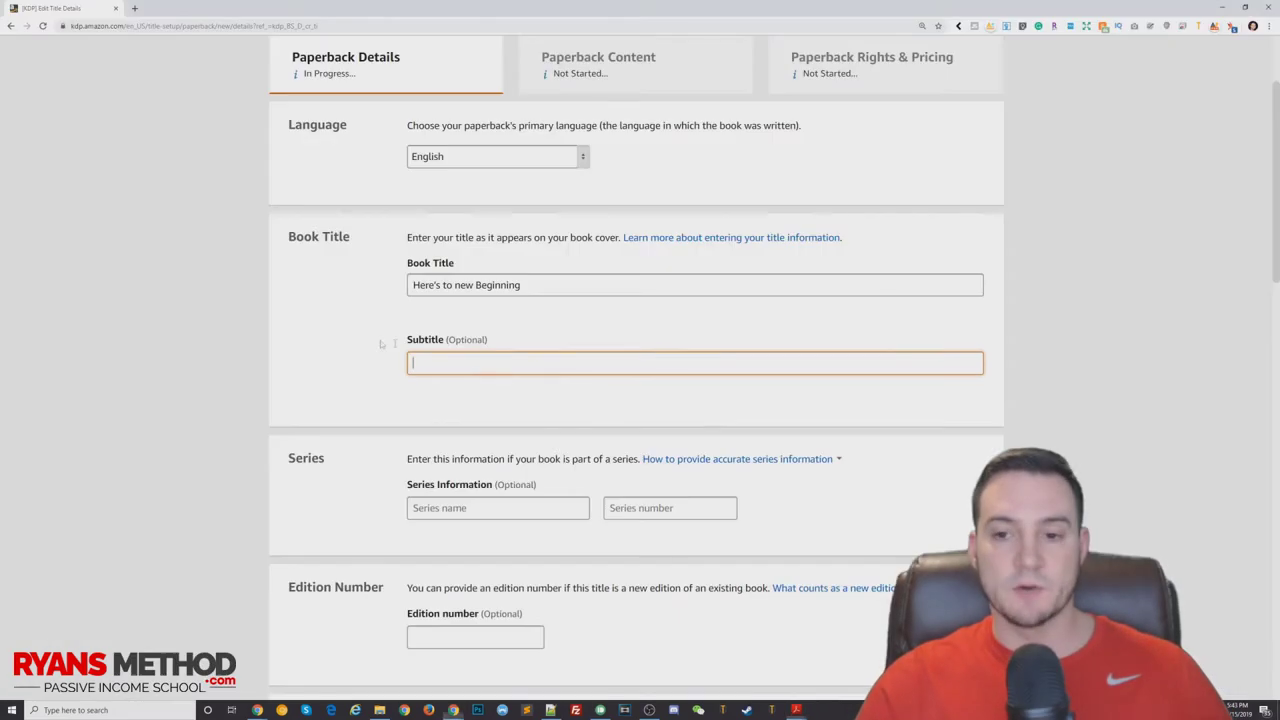
{"action": "type", "text": "6"}
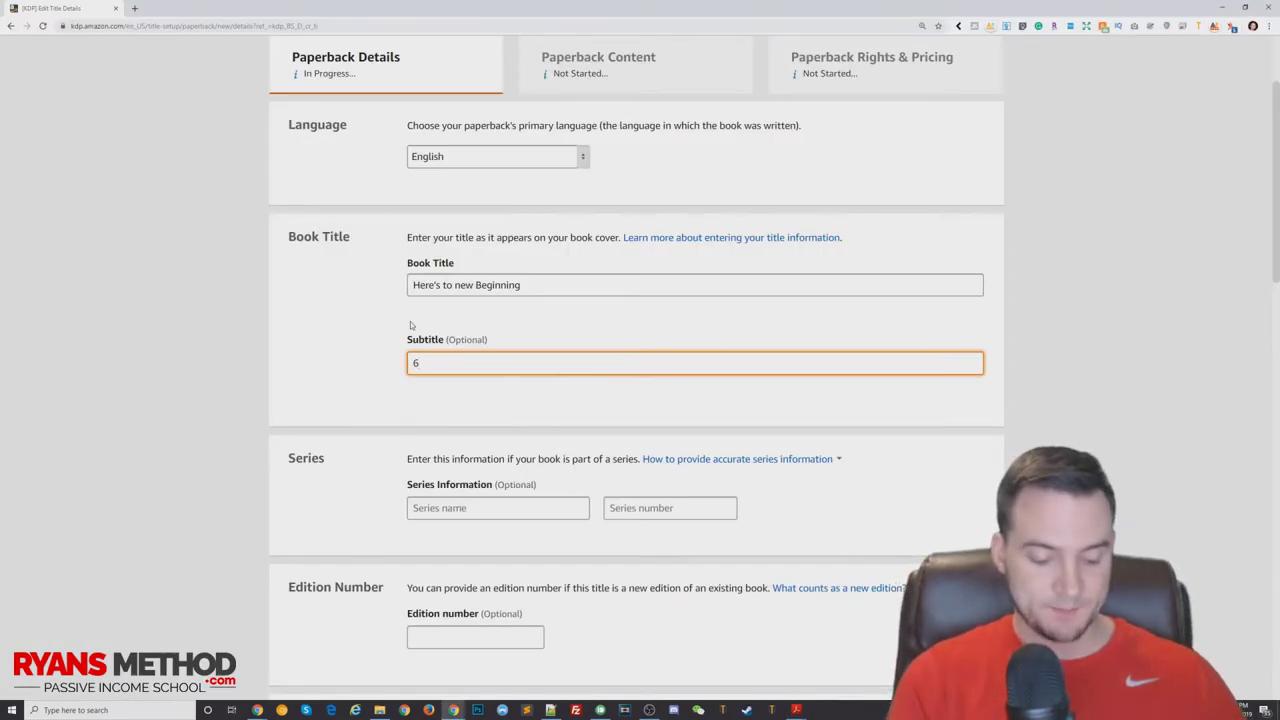
{"action": "type", "text": "x9 Journal "}
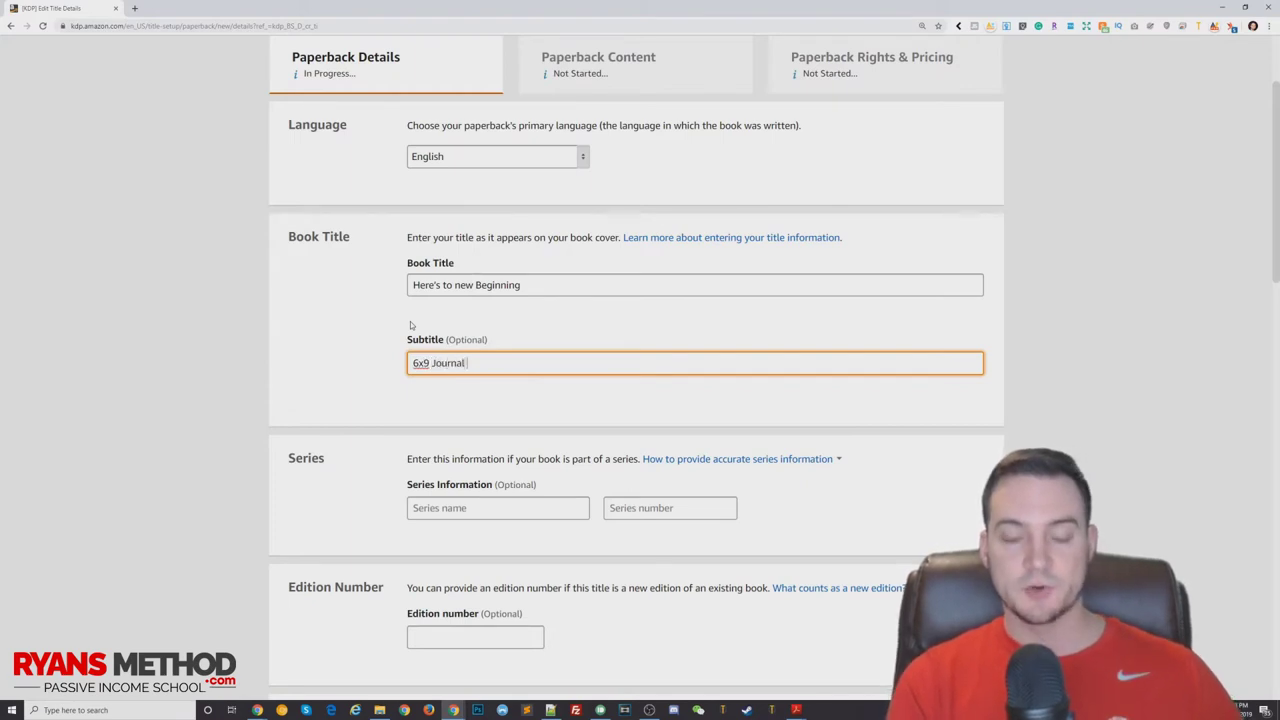
{"action": "type", "text": "for w"}
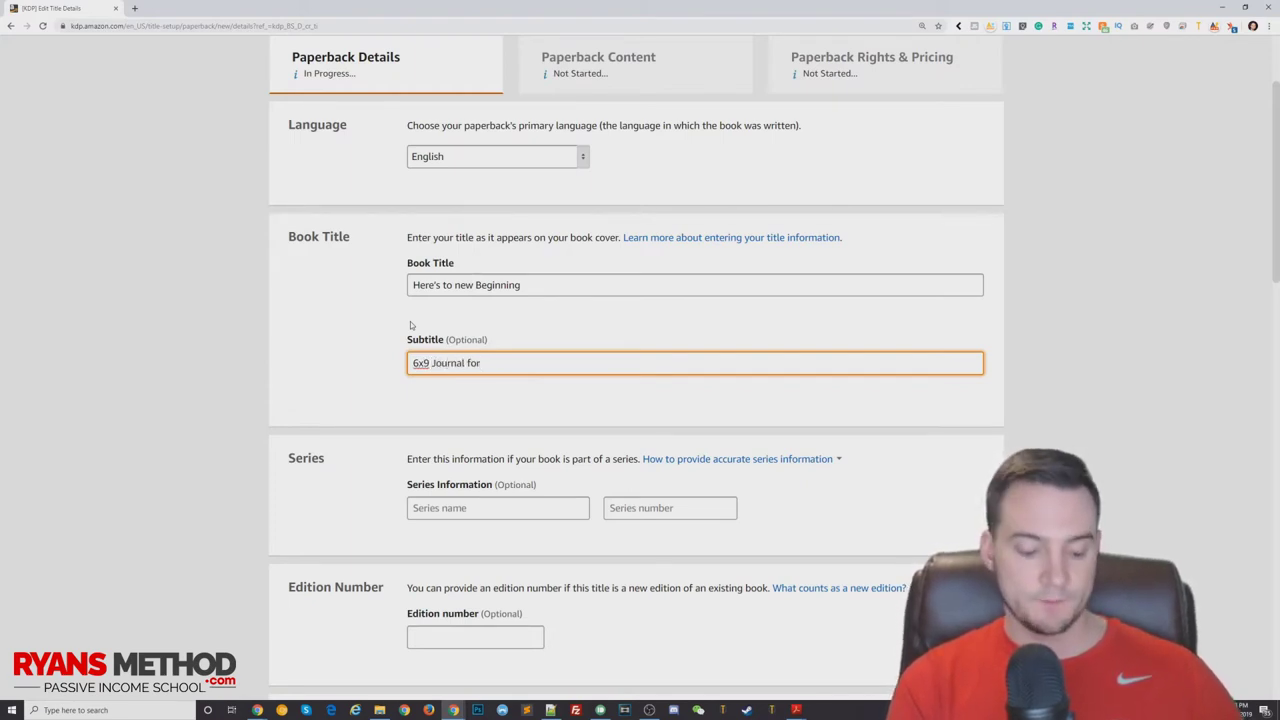
{"action": "key", "text": "BackSpace"}
{"action": "type", "text": "Writing down"}
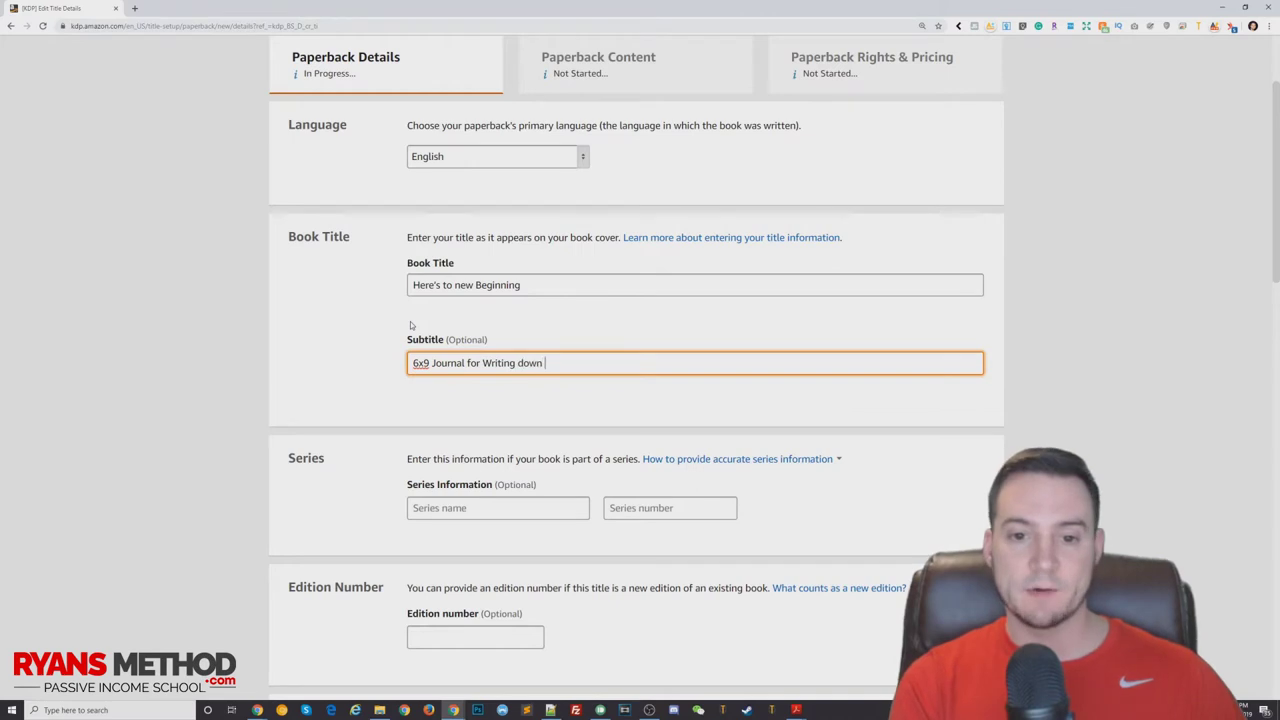
{"action": "key", "text": "BackSpace"}
{"action": "key", "text": "BackSpace"}
{"action": "key", "text": "BackSpace"}
{"action": "key", "text": "BackSpace"}
{"action": "type", "text": "Down "}
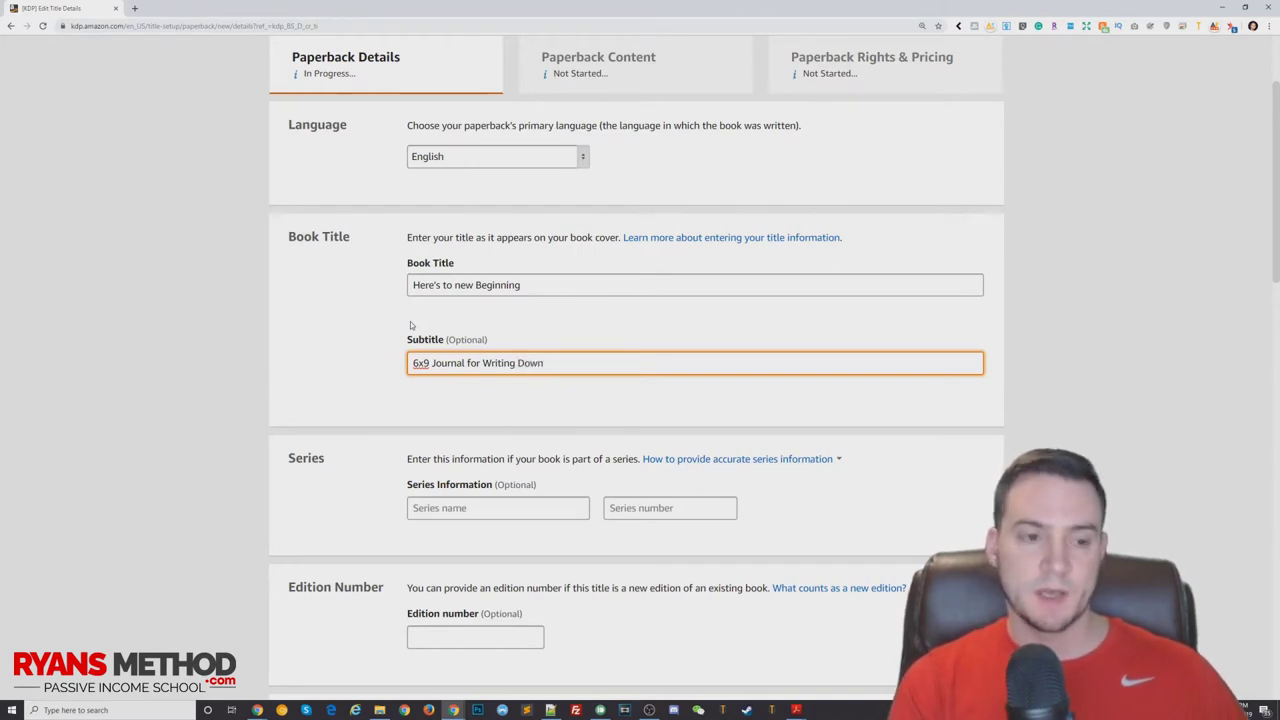
{"action": "type", "text": "Daily Habits, Diary, Notebook"}
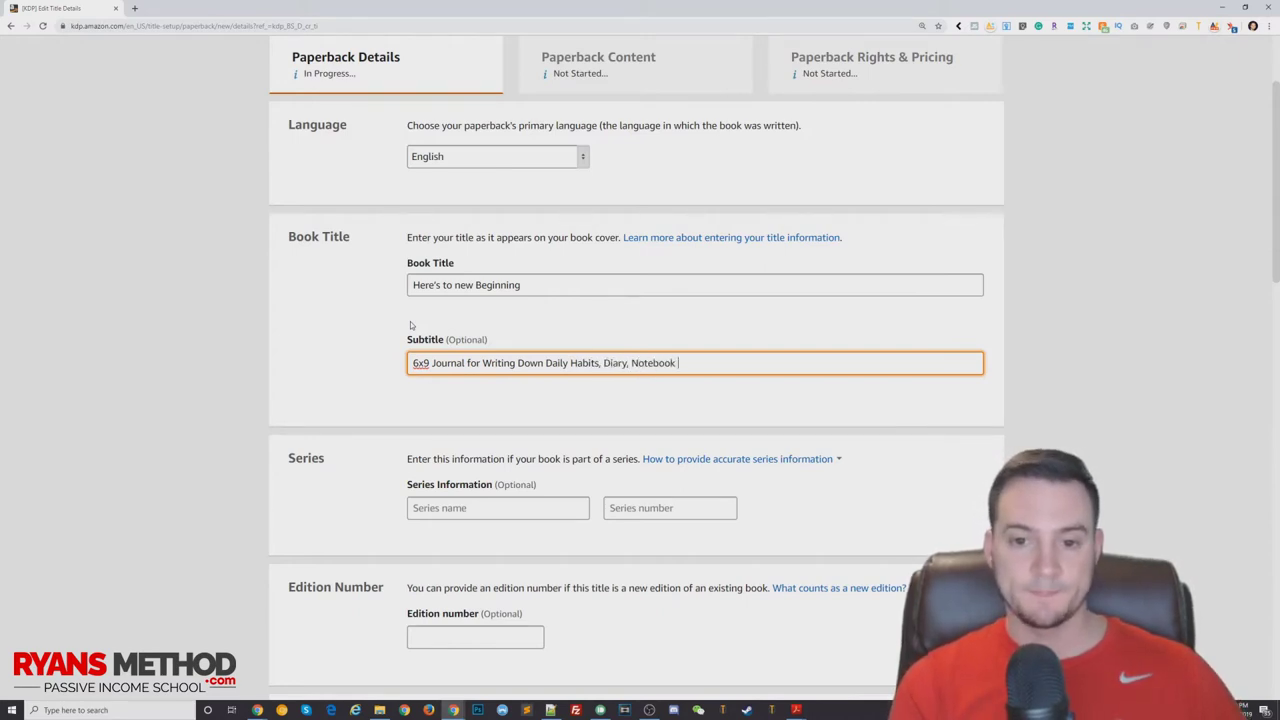
- Append "(Outdoor Adventure Themed Book)" to the end of the subtitle
{"action": "type", "text": " (Gift for"}
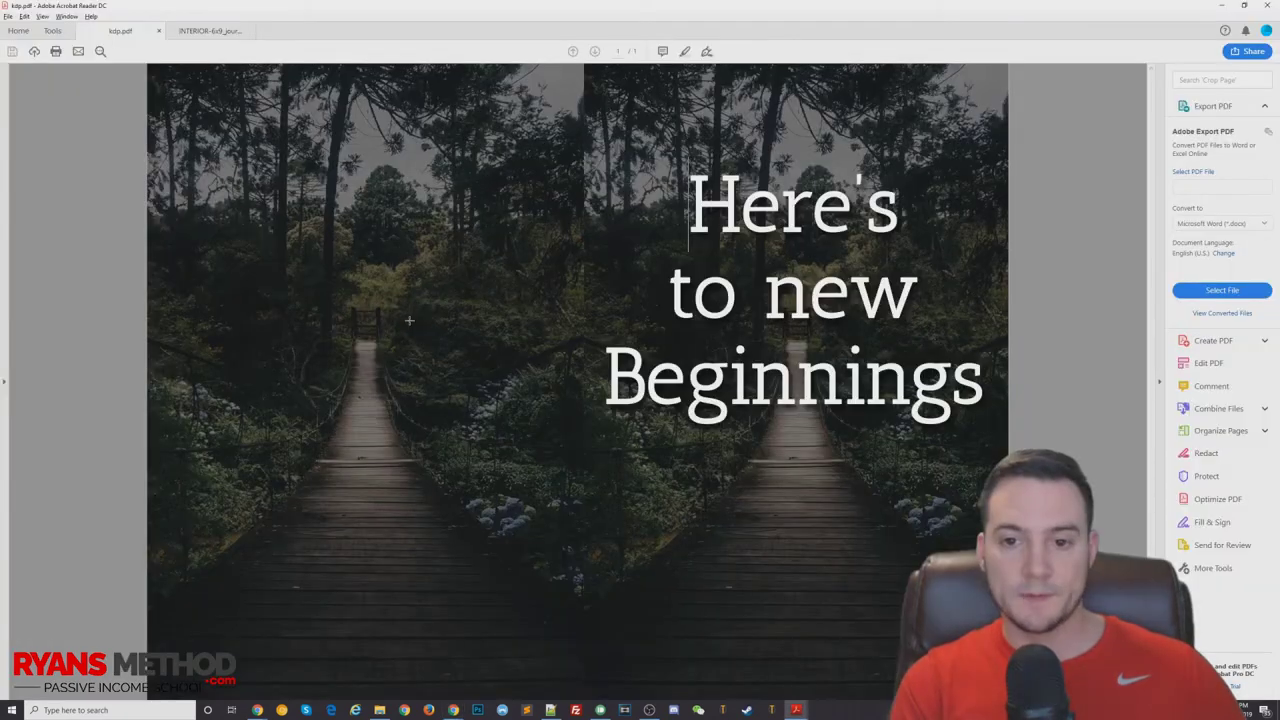
{"action": "key", "text": "alt+Tab"}
{"action": "key", "text": "BackSpace"}
{"action": "key", "text": "BackSpace"}
{"action": "key", "text": "BackSpace"}
{"action": "key", "text": "BackSpace"}
{"action": "key", "text": "BackSpace"}
{"action": "key", "text": "BackSpace"}
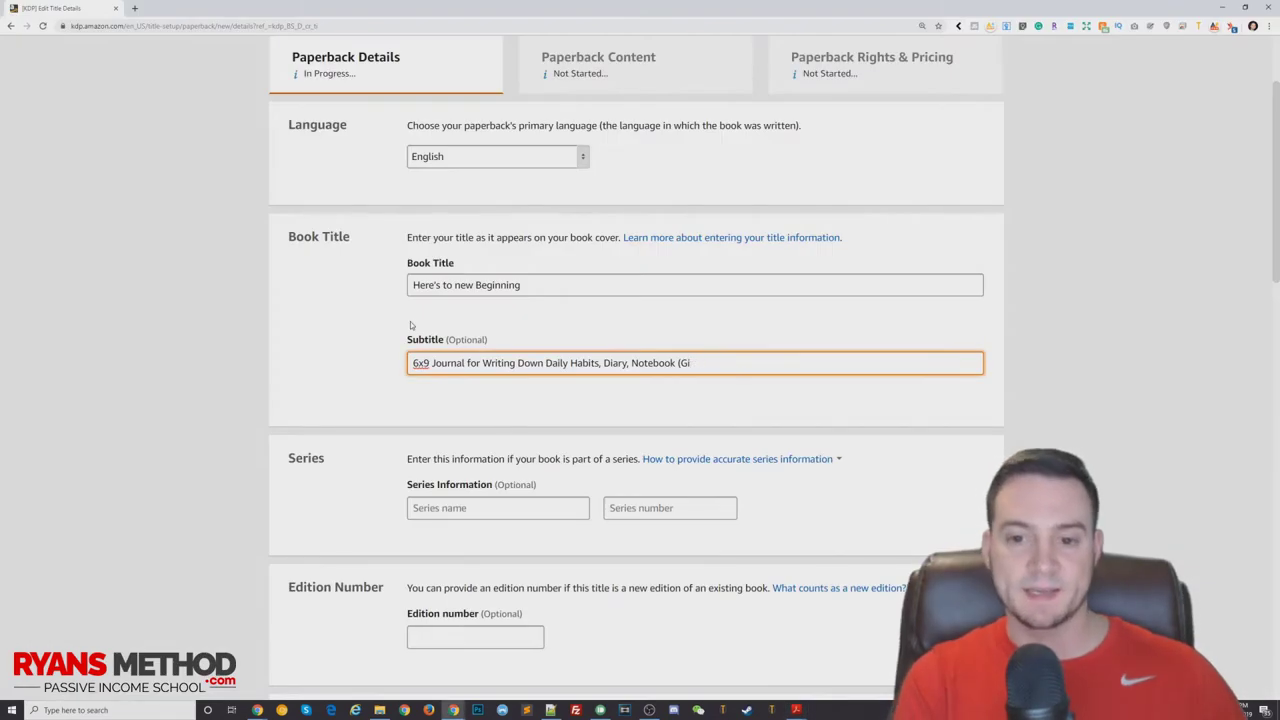
{"action": "key", "text": "BackSpace"}
{"action": "key", "text": "BackSpace"}
{"action": "type", "text": "Outdoor Adventure Themed"}
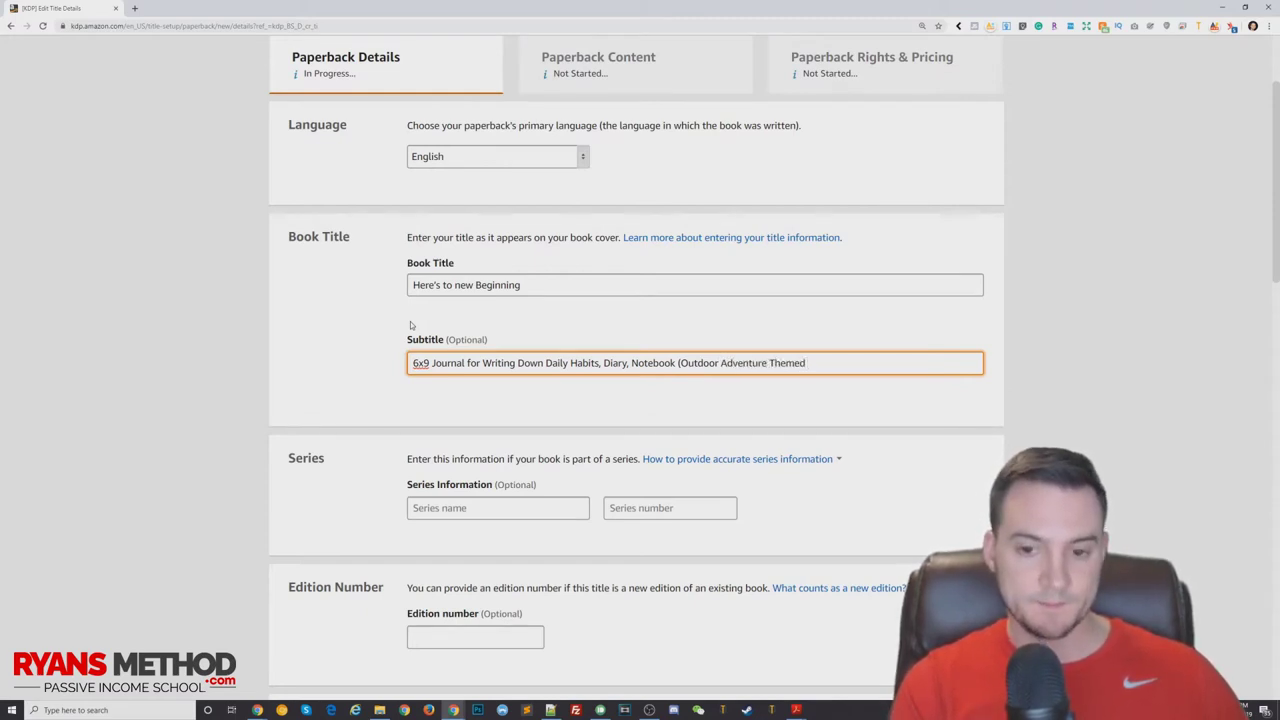
{"action": "type", "text": " Book)"}
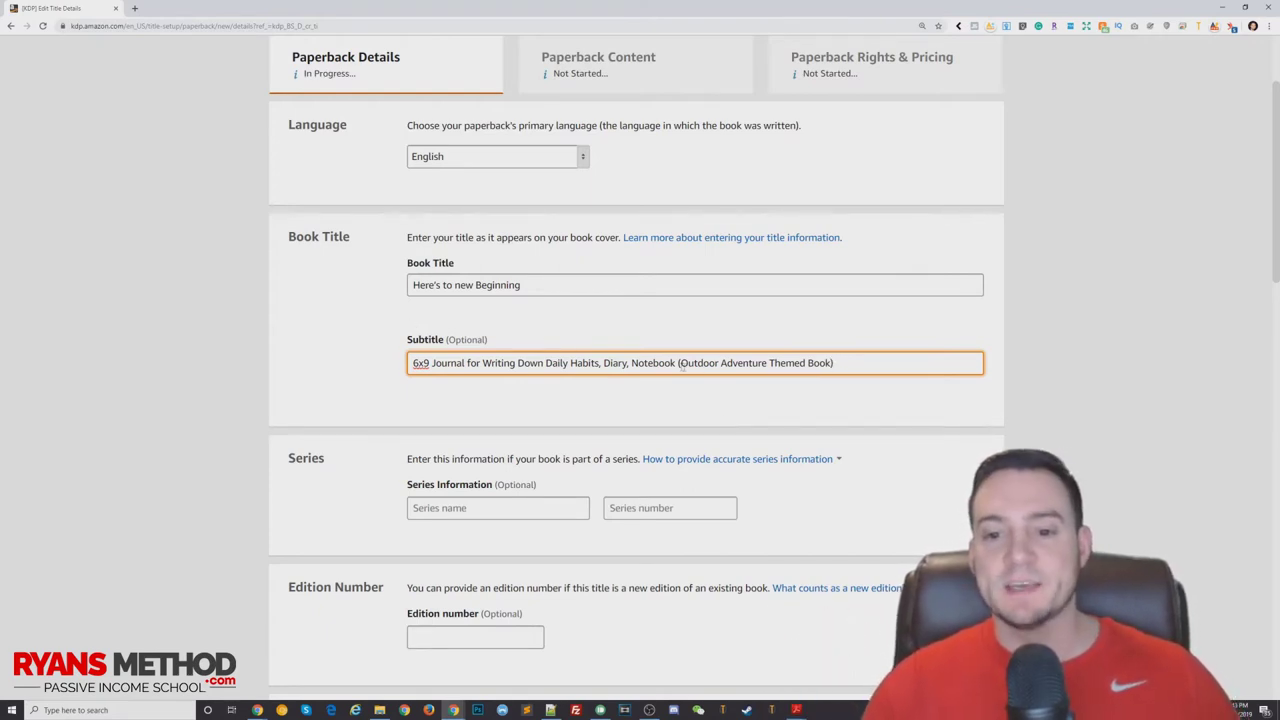
- Check the subtitle's theme and title against the cover PDF, and correct the book title to "Here's to new Beginnings"
{"action": "left_click_drag", "start_coordinate": [679, 363], "coordinate": [834, 363]}
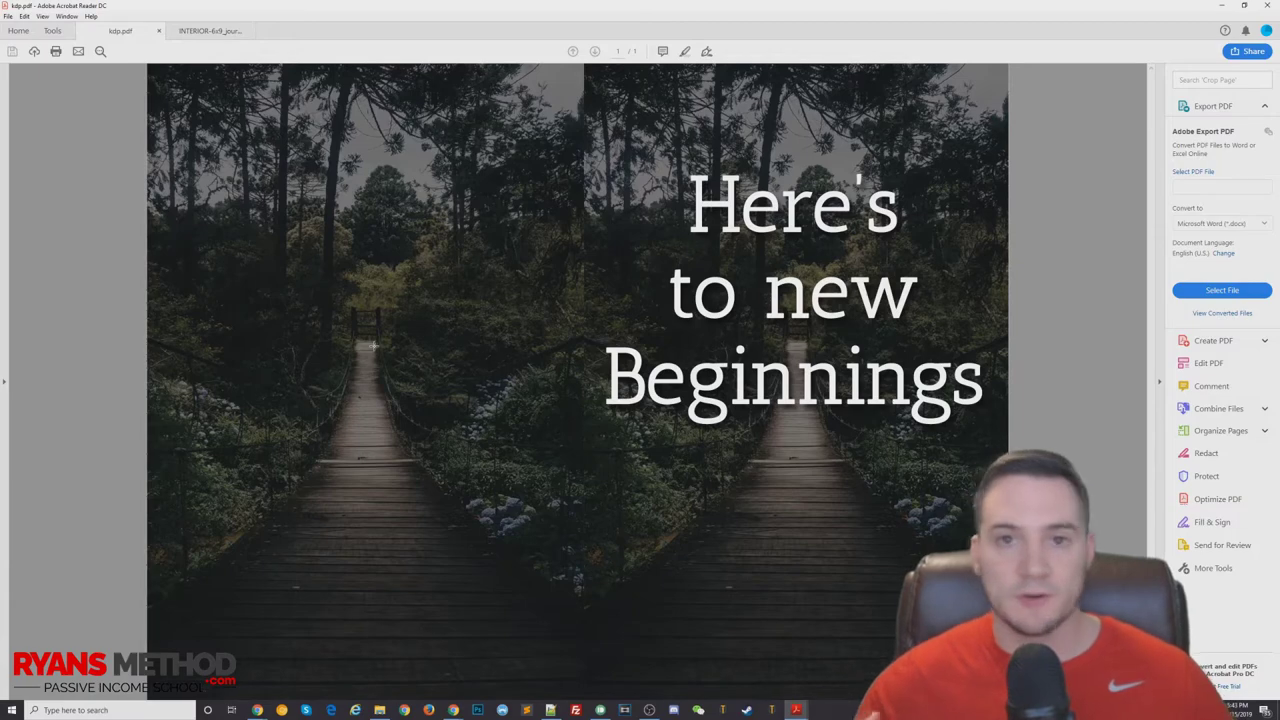
{"action": "left_click_drag", "start_coordinate": [688, 210], "coordinate": [967, 394]}
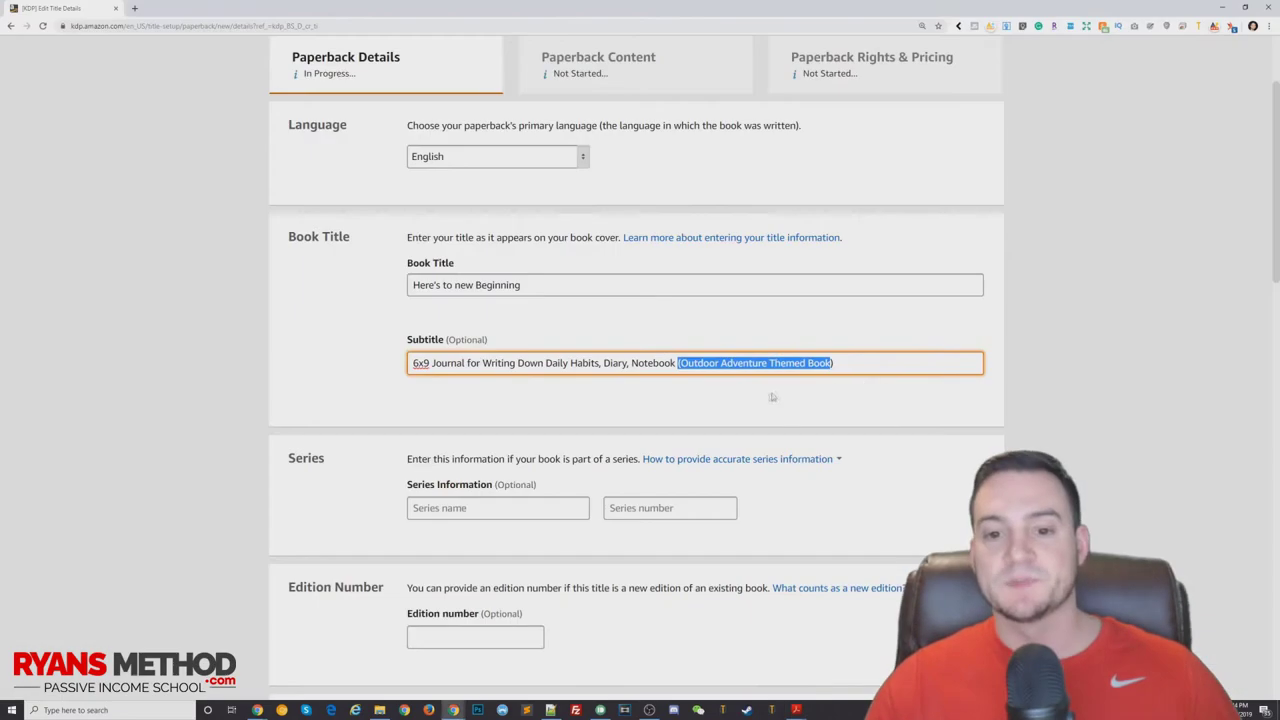
{"action": "left_click", "coordinate": [795, 363]}
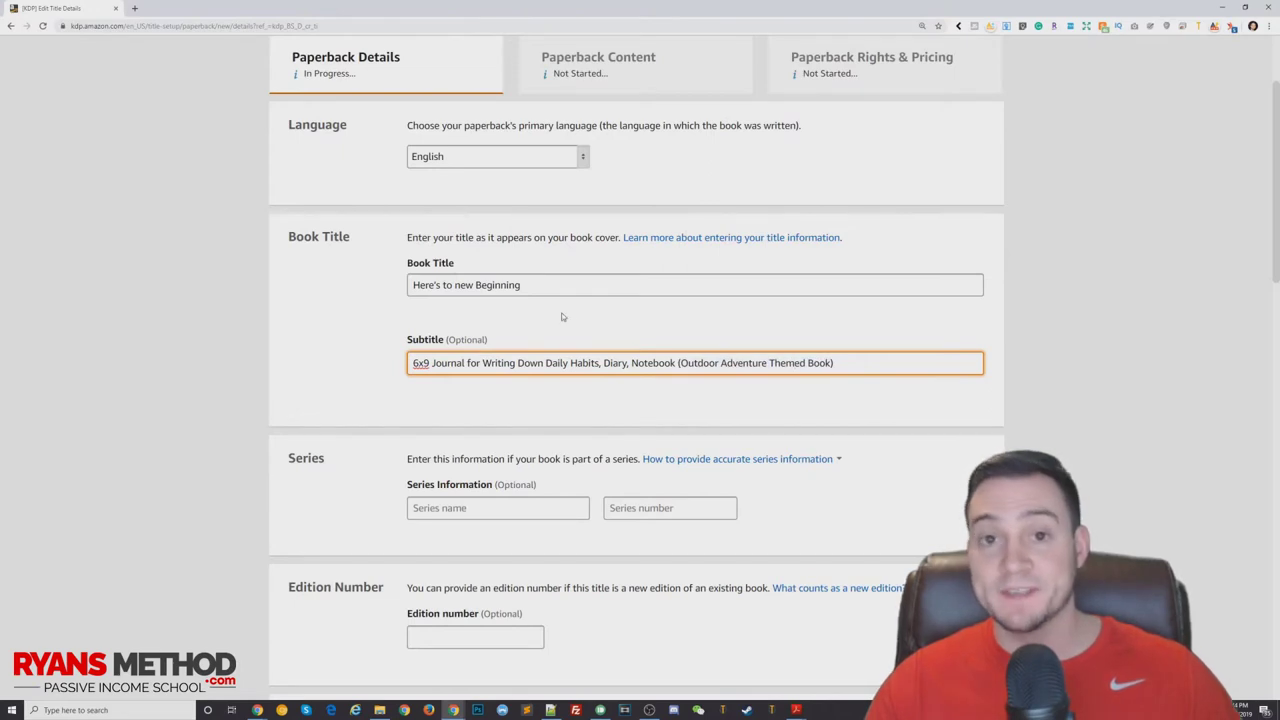
{"action": "triple_click", "coordinate": [557, 285]}
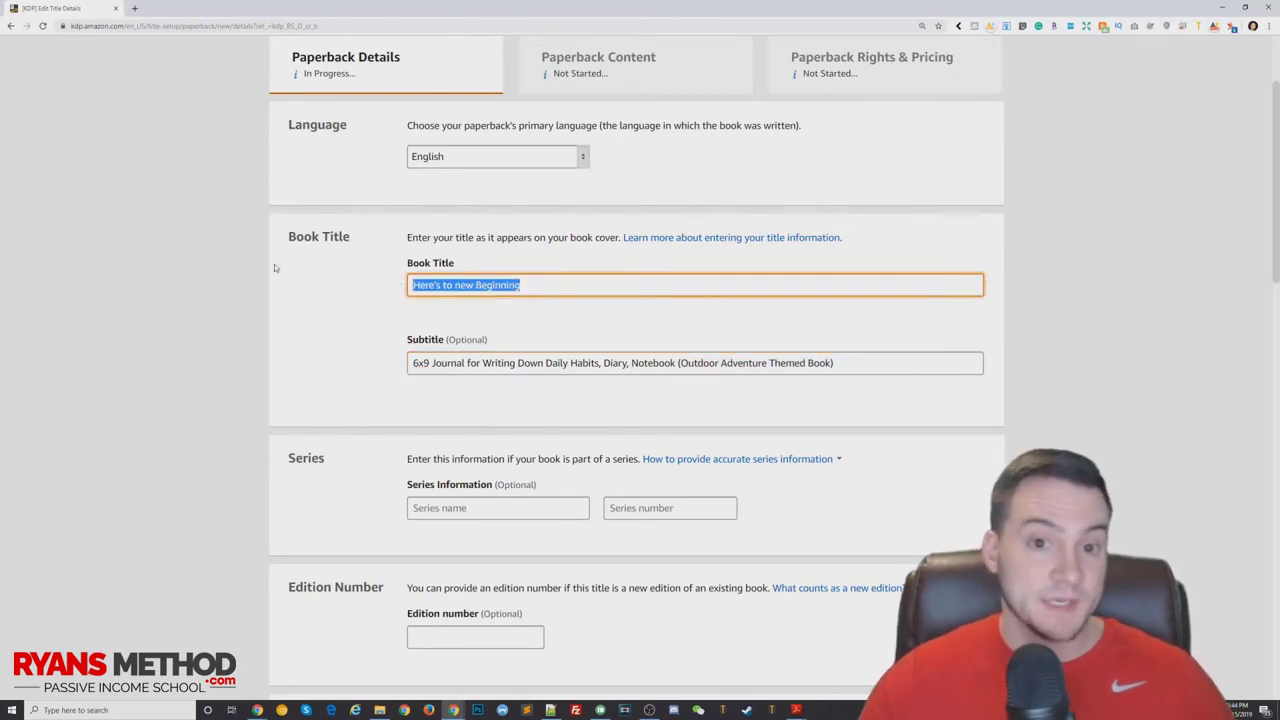
{"action": "left_click", "coordinate": [565, 285]}
{"action": "type", "text": "s"}
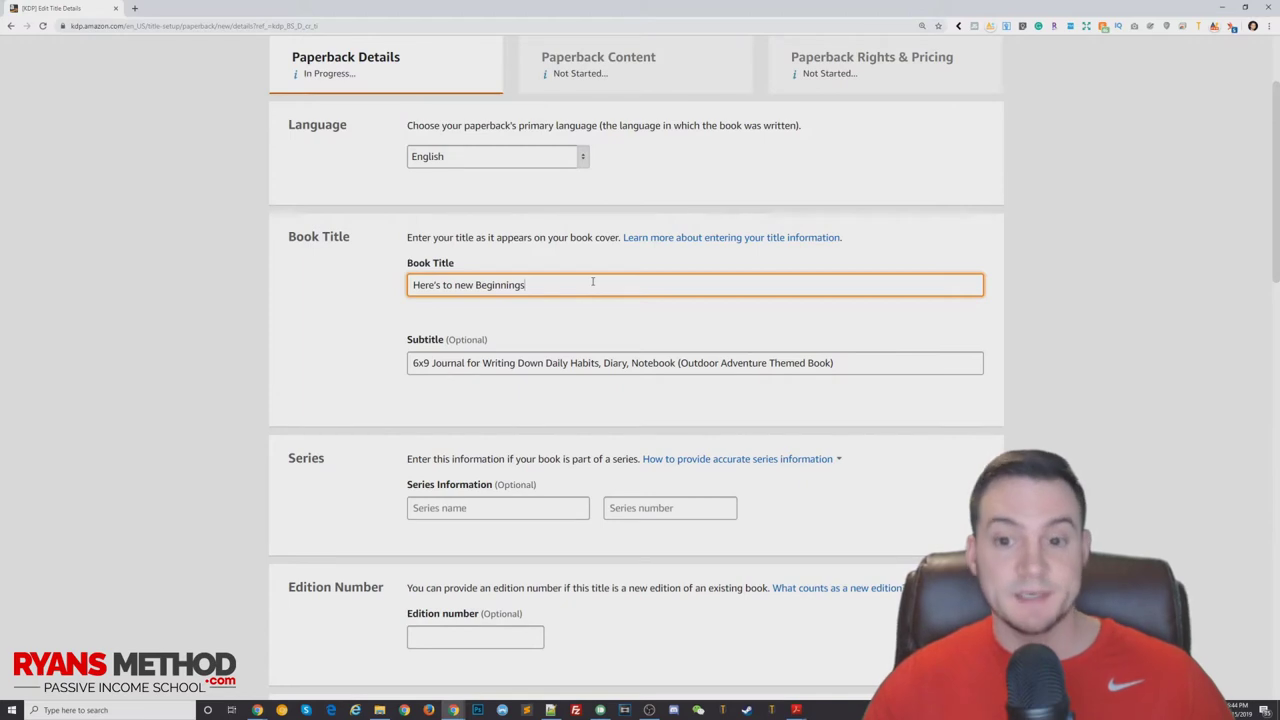
{"action": "left_click_drag", "start_coordinate": [681, 363], "coordinate": [807, 363]}
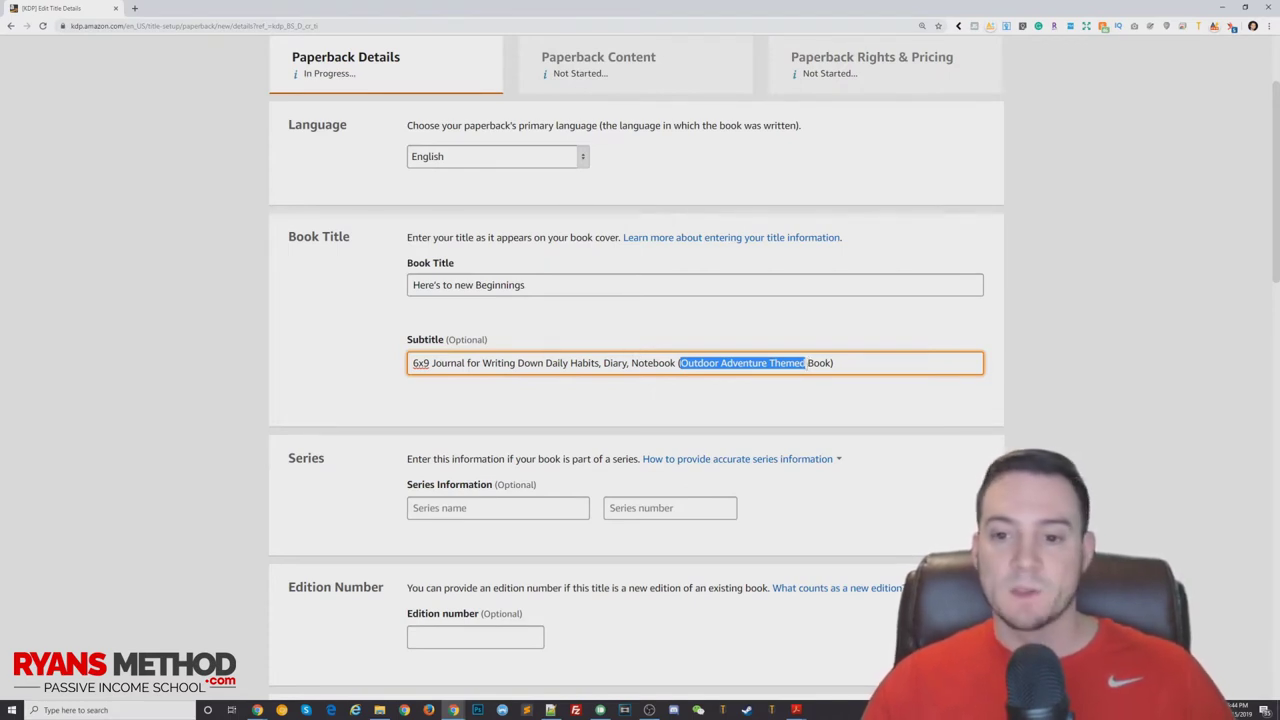
{"action": "left_click", "coordinate": [807, 365]}
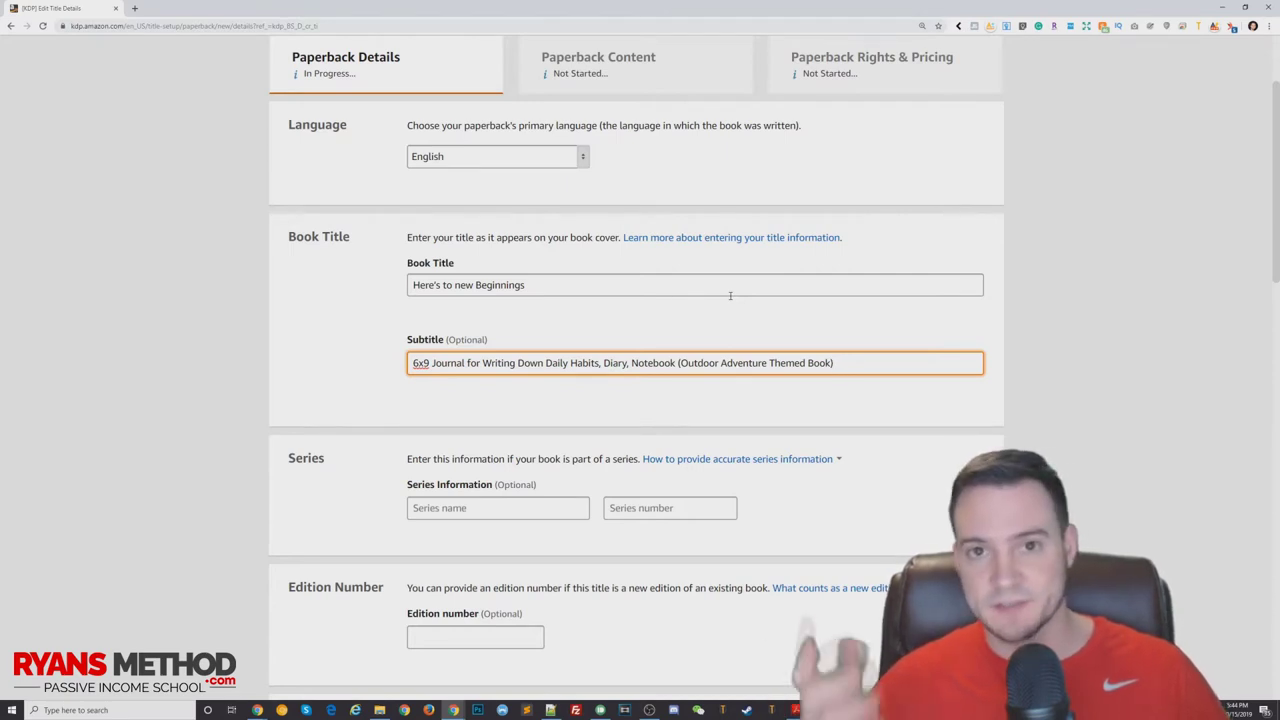
{"action": "scroll", "coordinate": [563, 310], "scroll_direction": "down", "scroll_amount": 1}
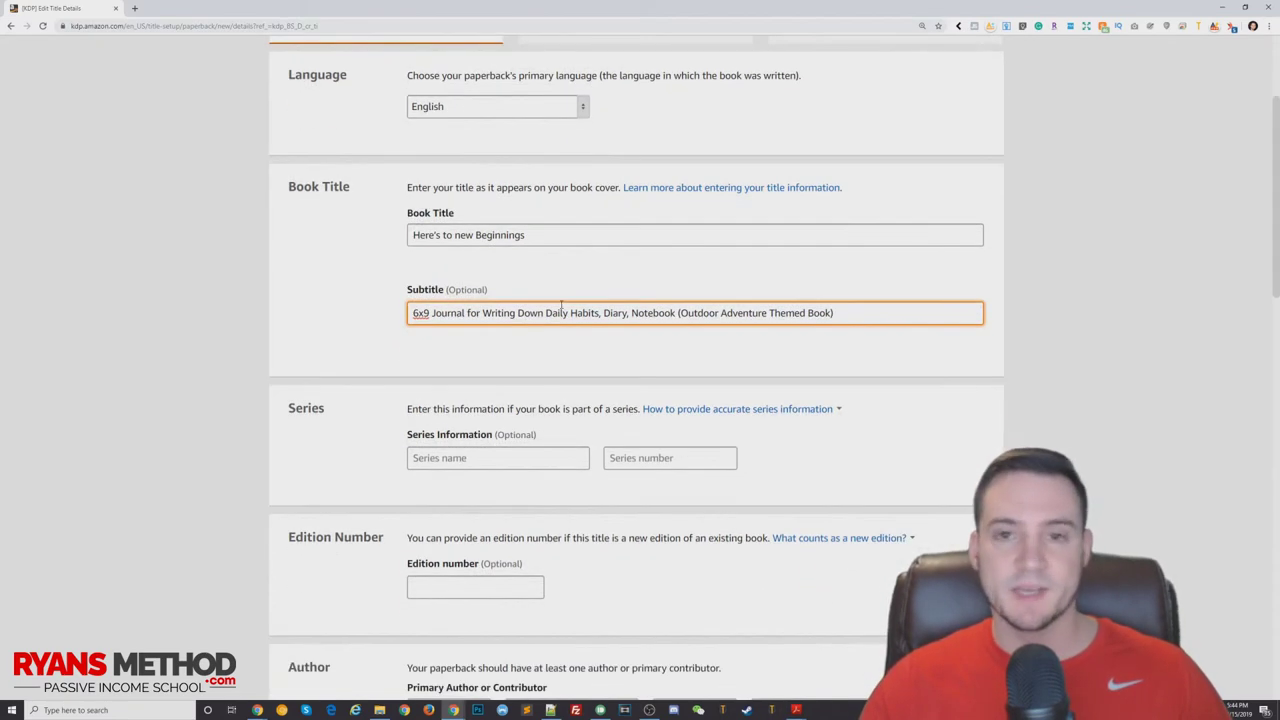
{"action": "scroll", "coordinate": [497, 325], "scroll_direction": "down", "scroll_amount": 2}
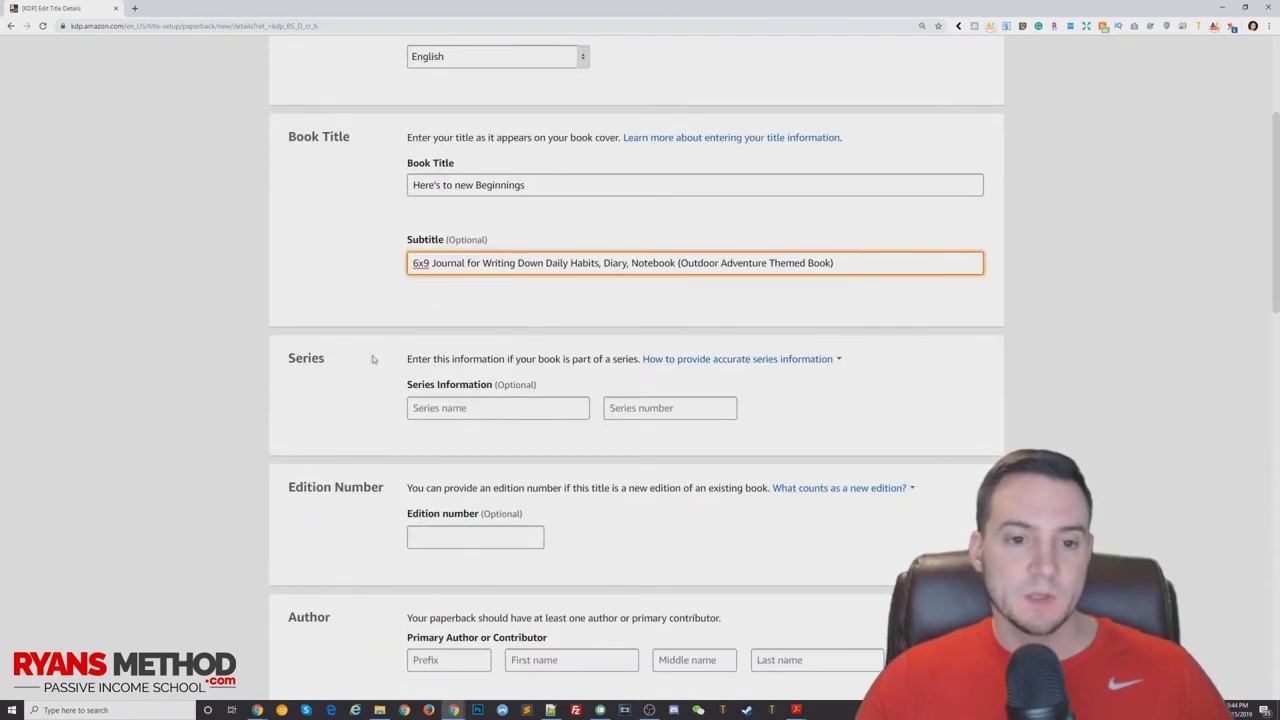
{"action": "left_click_drag", "start_coordinate": [299, 331], "coordinate": [346, 313]}
{"action": "left_click_drag", "start_coordinate": [286, 440], "coordinate": [381, 438]}
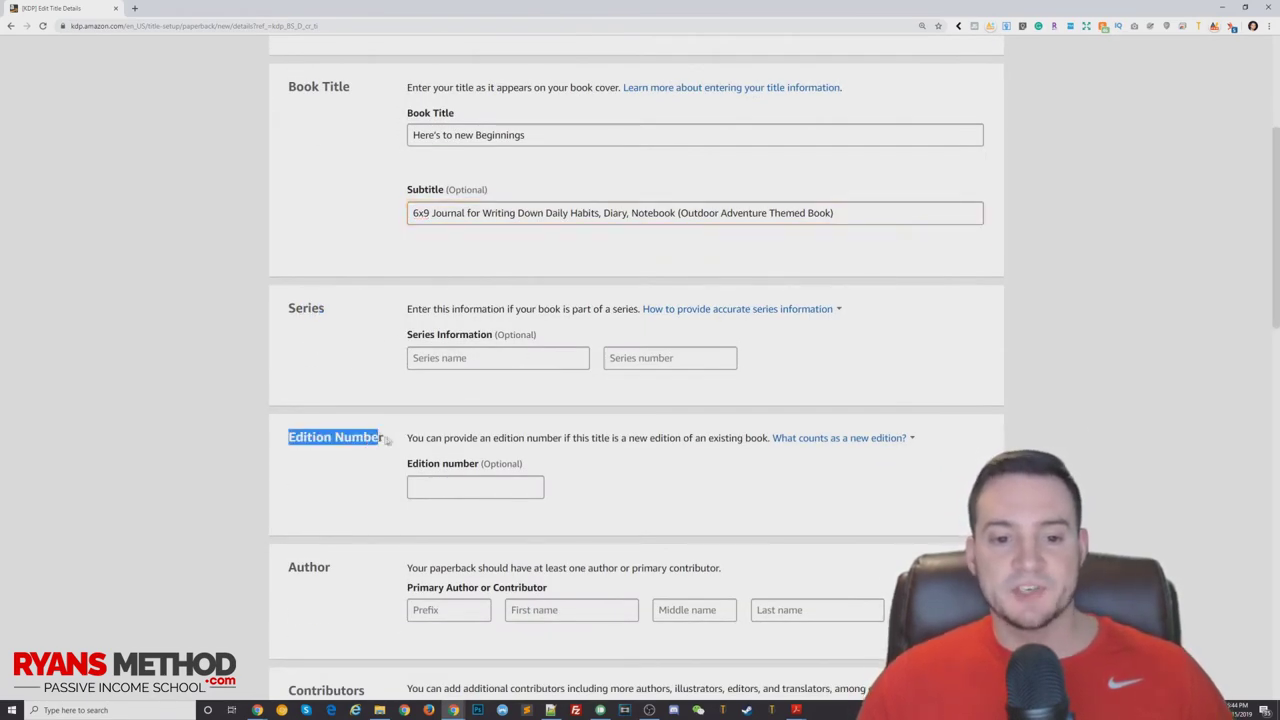
{"action": "scroll", "coordinate": [381, 438], "scroll_direction": "down", "scroll_amount": 3}
{"action": "left_click", "coordinate": [320, 410]}
{"action": "scroll", "coordinate": [314, 411], "scroll_direction": "down", "scroll_amount": 1}
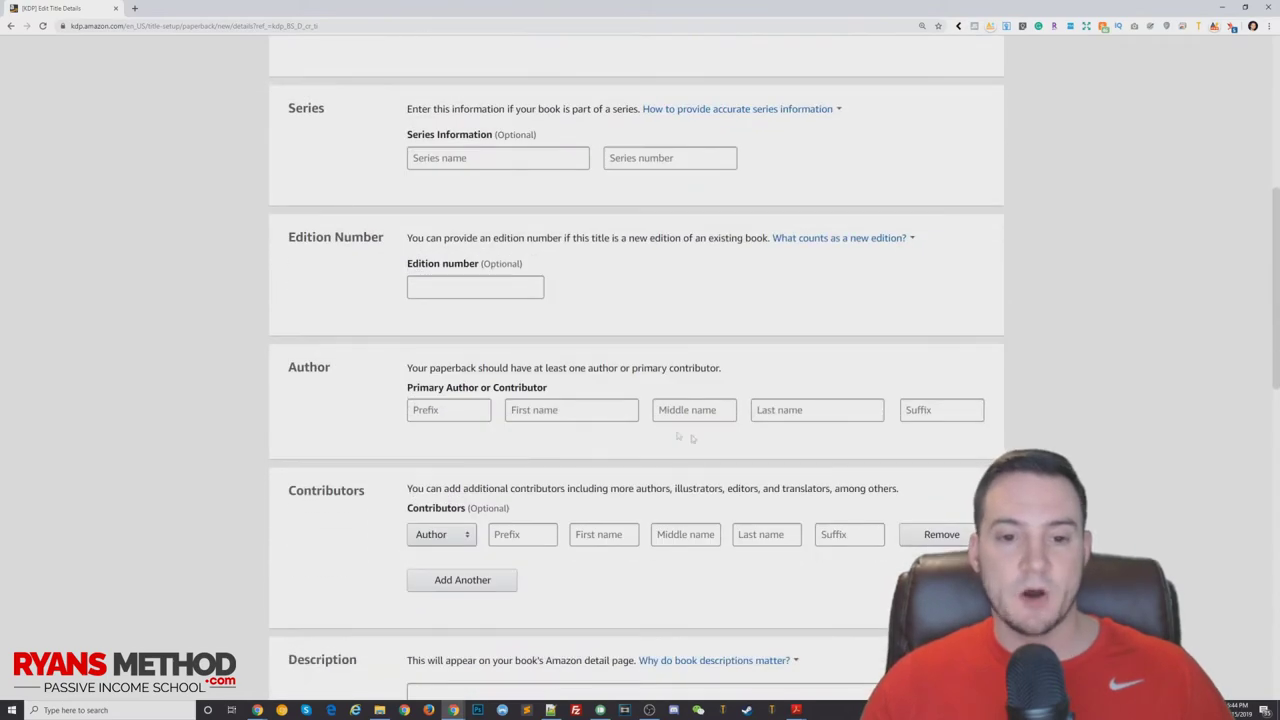
- Check the cover PDF, and enter the primary author with first name "New Beginnings" and last name "Publishing"
{"action": "left_click", "coordinate": [535, 407]}
{"action": "left_click", "coordinate": [845, 412]}
{"action": "left_click", "coordinate": [576, 403]}
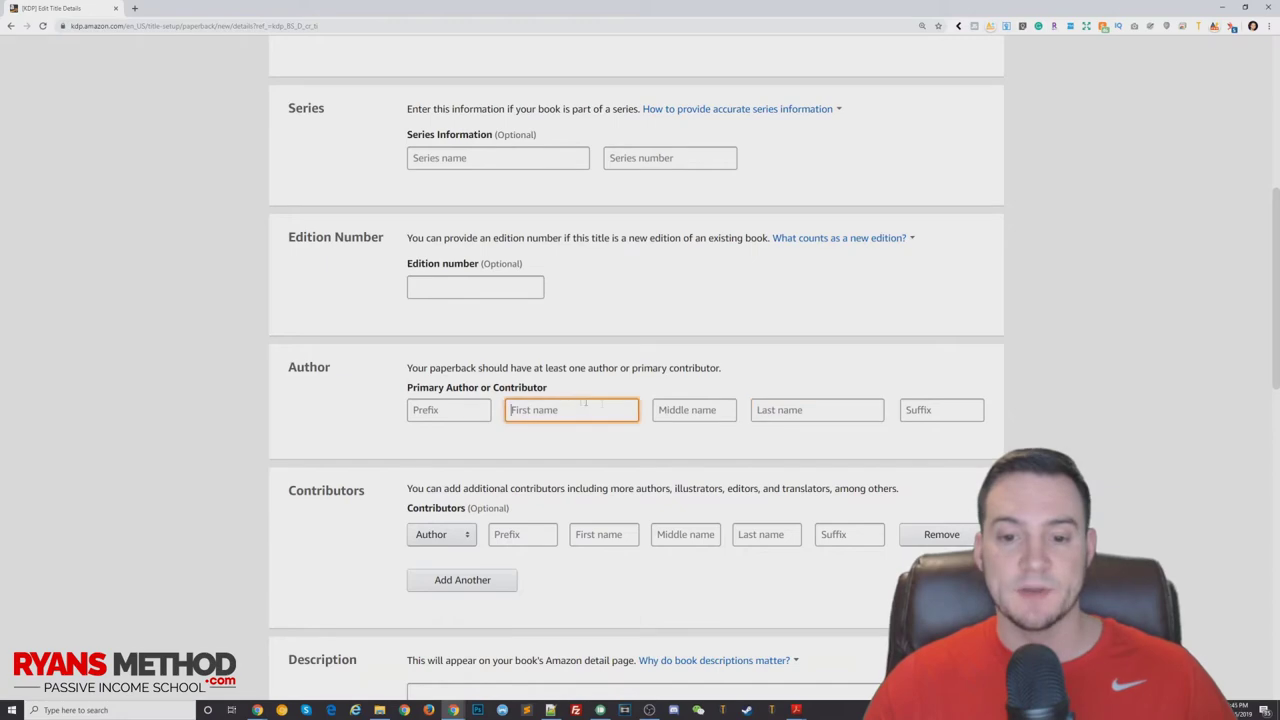
{"action": "key", "text": "alt+Tab"}
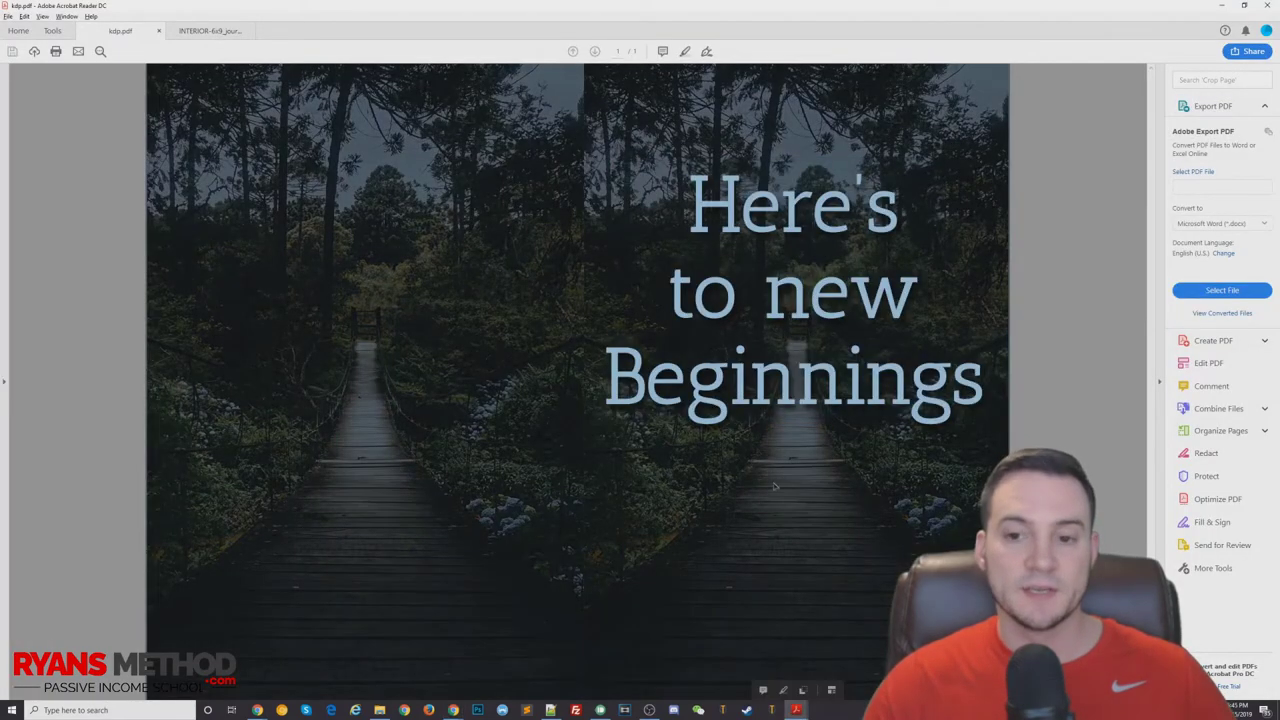
{"action": "key", "text": "alt+Tab"}
{"action": "type", "text": "New Beginnings"}
{"action": "key", "text": "Tab"}
{"action": "key", "text": "Tab"}
{"action": "type", "text": "Publishing"}
{"action": "key", "text": "shift+Tab"}
{"action": "key", "text": "shift+Tab"}
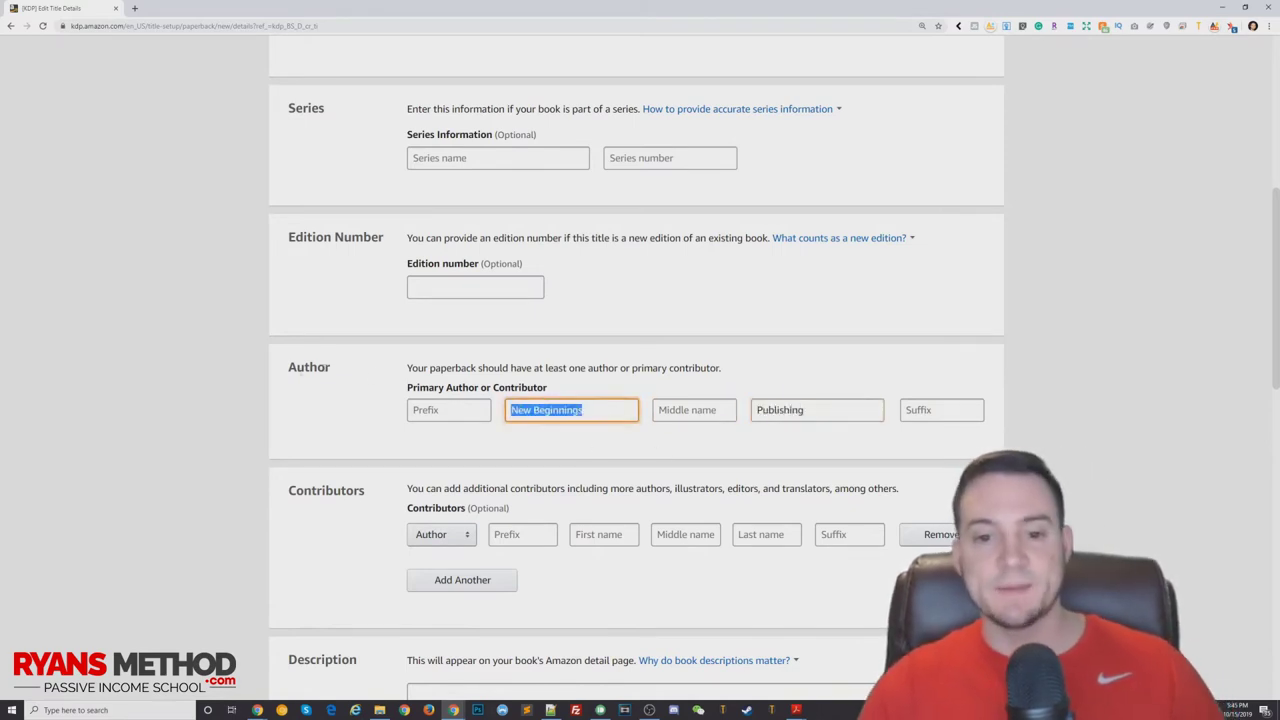
{"action": "key", "text": "Tab"}
{"action": "key", "text": "Tab"}
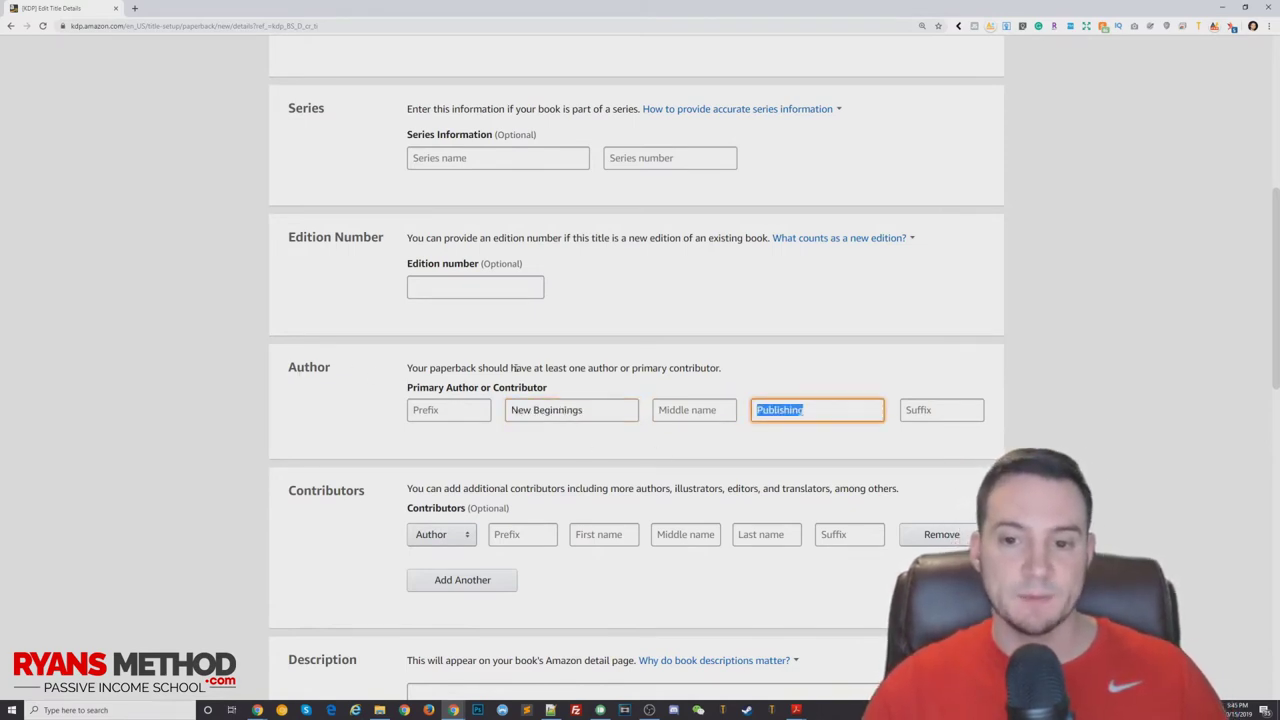
- Try splitting the author name by moving "Beginnings" to the middle name, and move it back to the first name
{"action": "left_click_drag", "start_coordinate": [583, 410], "coordinate": [532, 410]}
{"action": "key", "text": "ctrl+x"}
{"action": "left_click", "coordinate": [716, 410]}
{"action": "key", "text": "ctrl+v"}
{"action": "key", "text": "ctrl+a"}
{"action": "key", "text": "ctrl+x"}
{"action": "left_click", "coordinate": [581, 410]}
{"action": "key", "text": "ctrl+v"}
- Switch to the test2.html description draft in Notepad++, and move and enlarge its window over the Description section
{"action": "scroll", "coordinate": [581, 414], "scroll_direction": "down", "scroll_amount": 2}
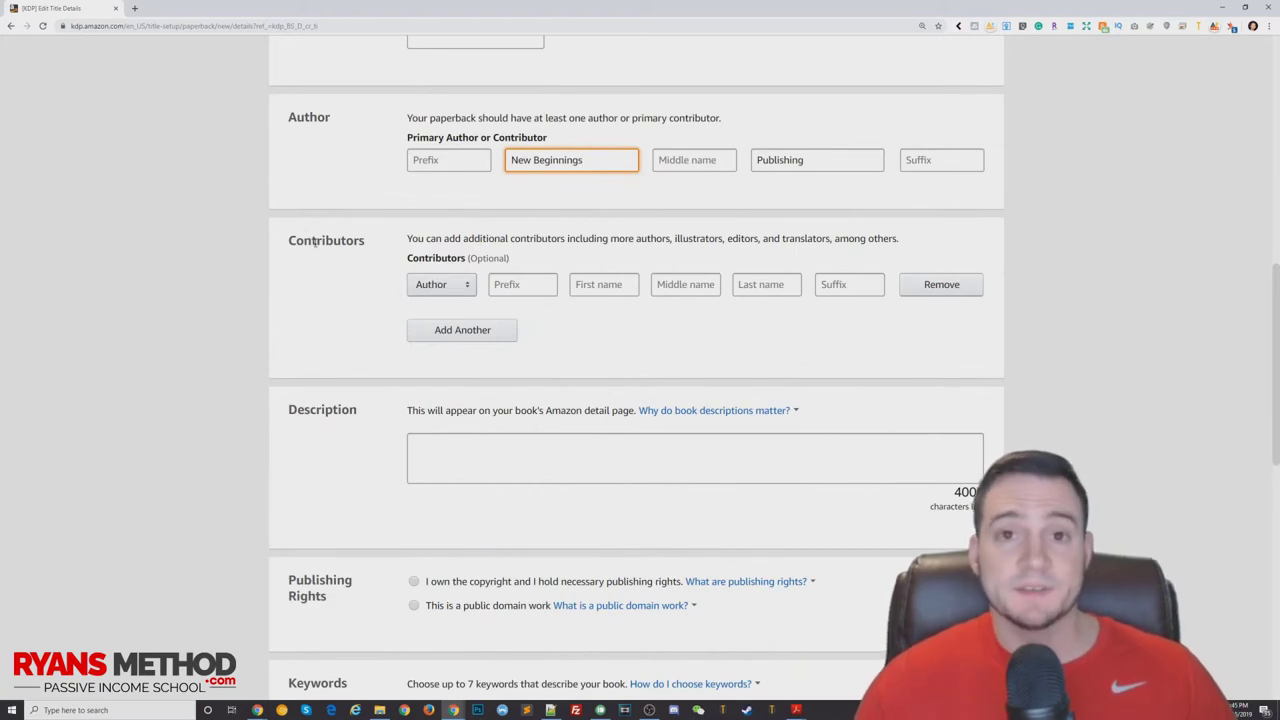
{"action": "scroll", "coordinate": [431, 397], "scroll_direction": "down", "scroll_amount": 2}
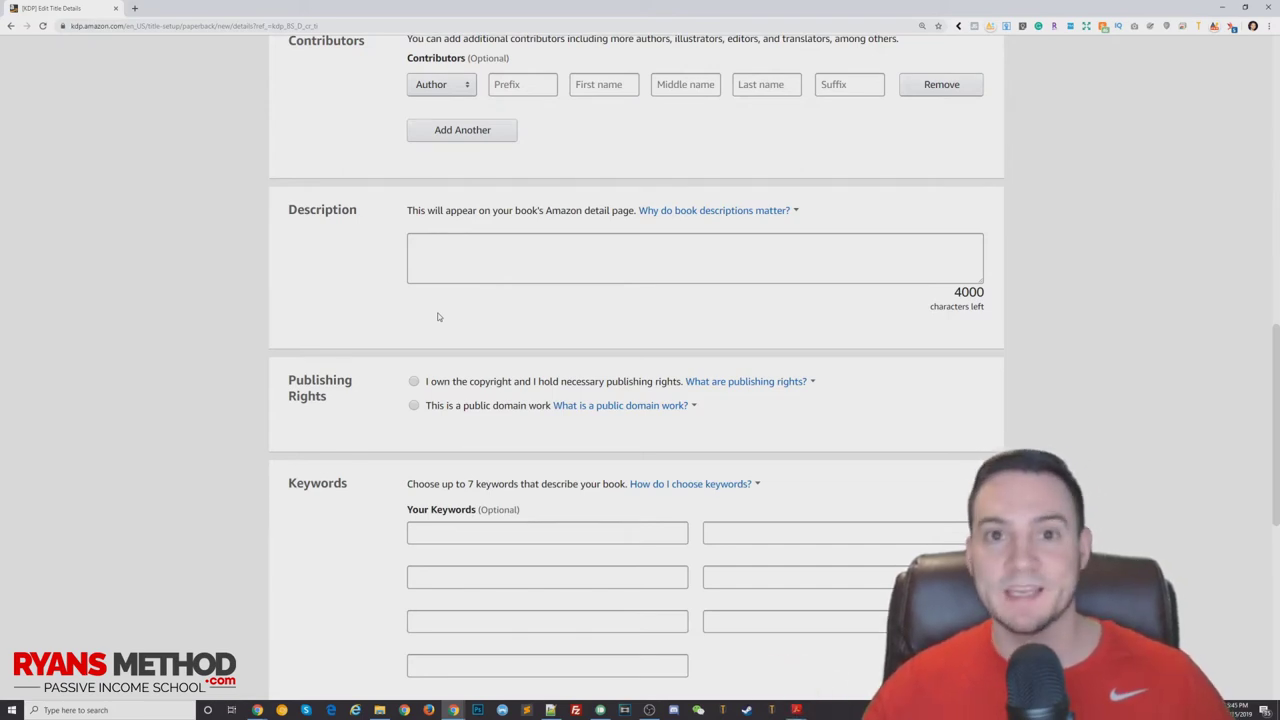
{"action": "left_click", "coordinate": [480, 257]}
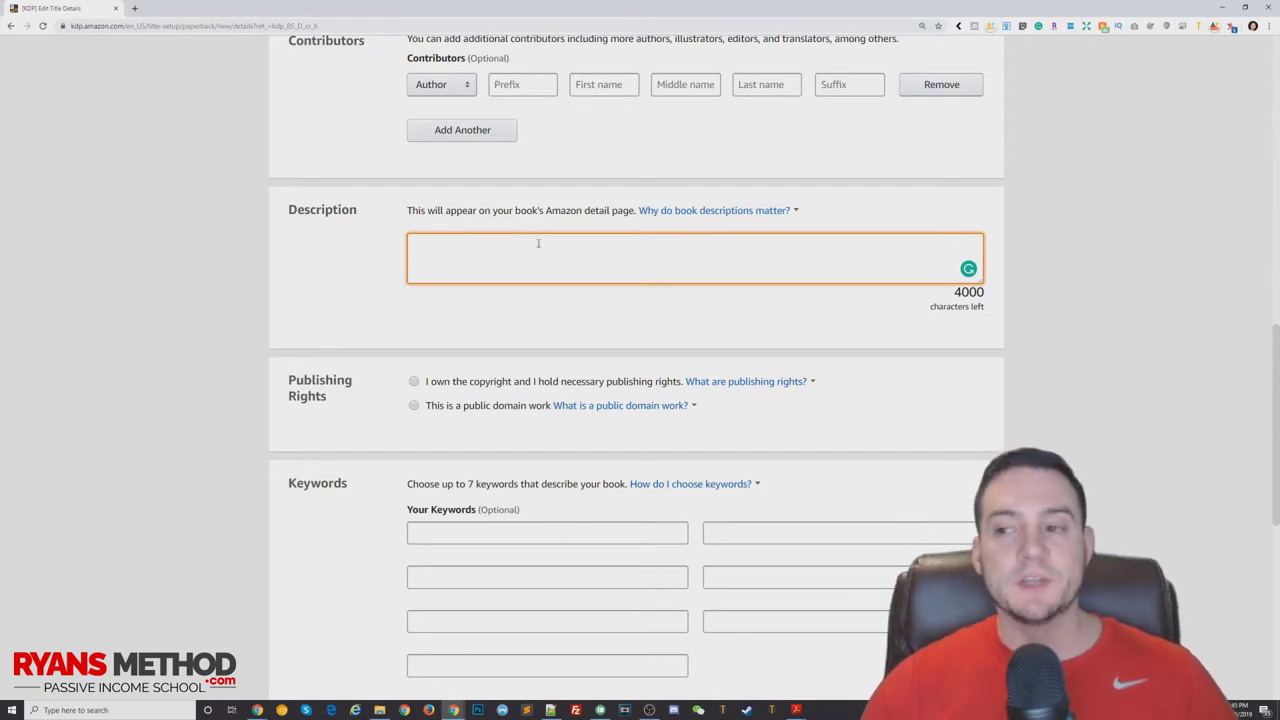
{"action": "key", "text": "alt+Tab"}
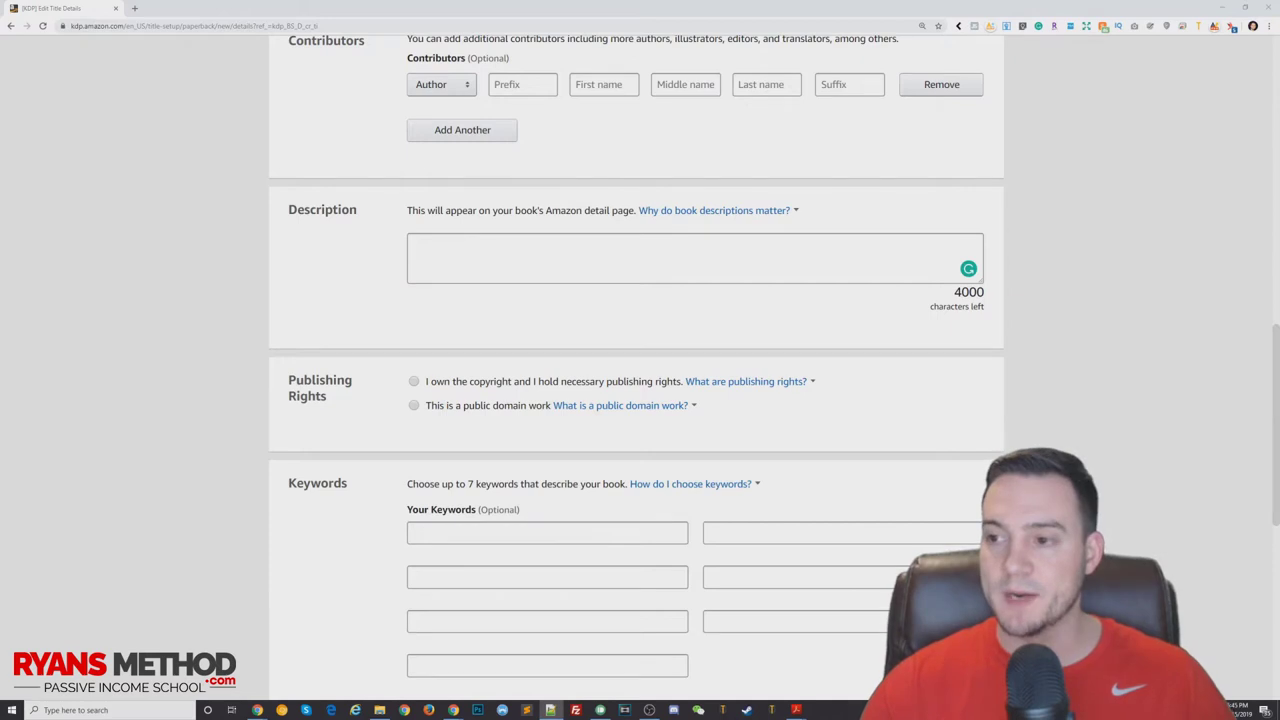
{"action": "left_click_drag", "start_coordinate": [1279, 62], "coordinate": [727, 62]}
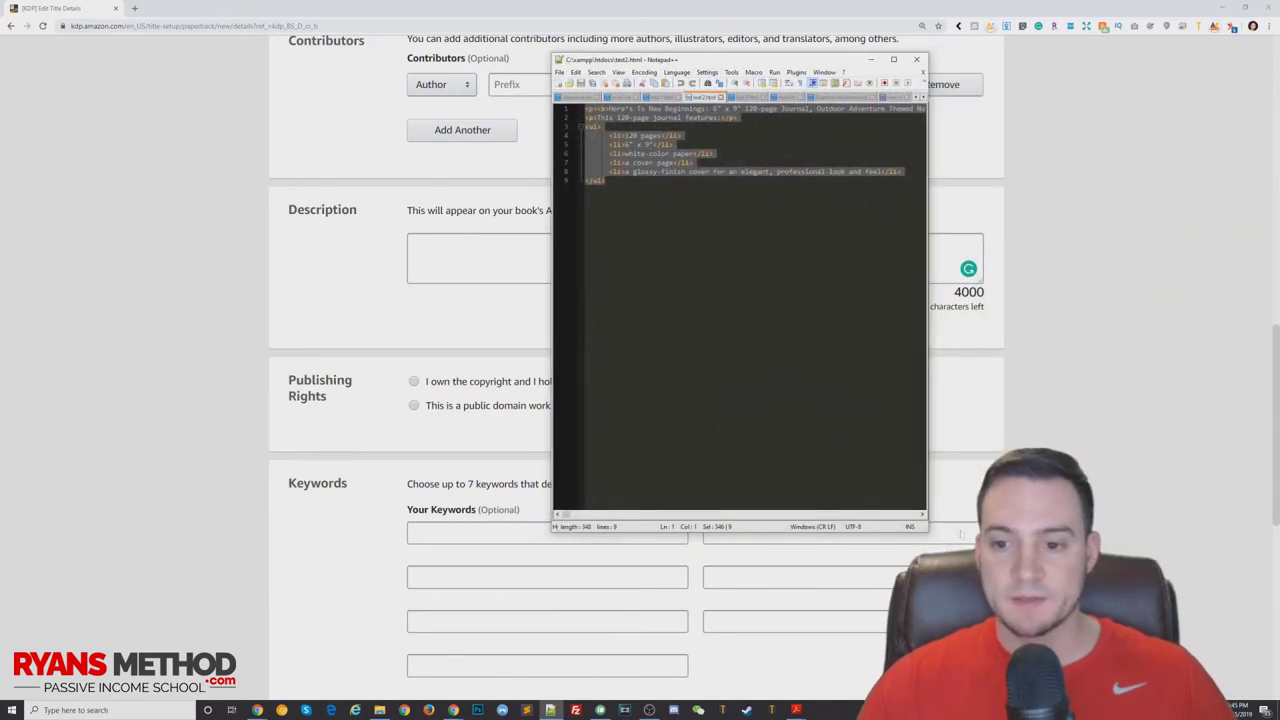
{"action": "left_click_drag", "start_coordinate": [927, 529], "coordinate": [1222, 680]}
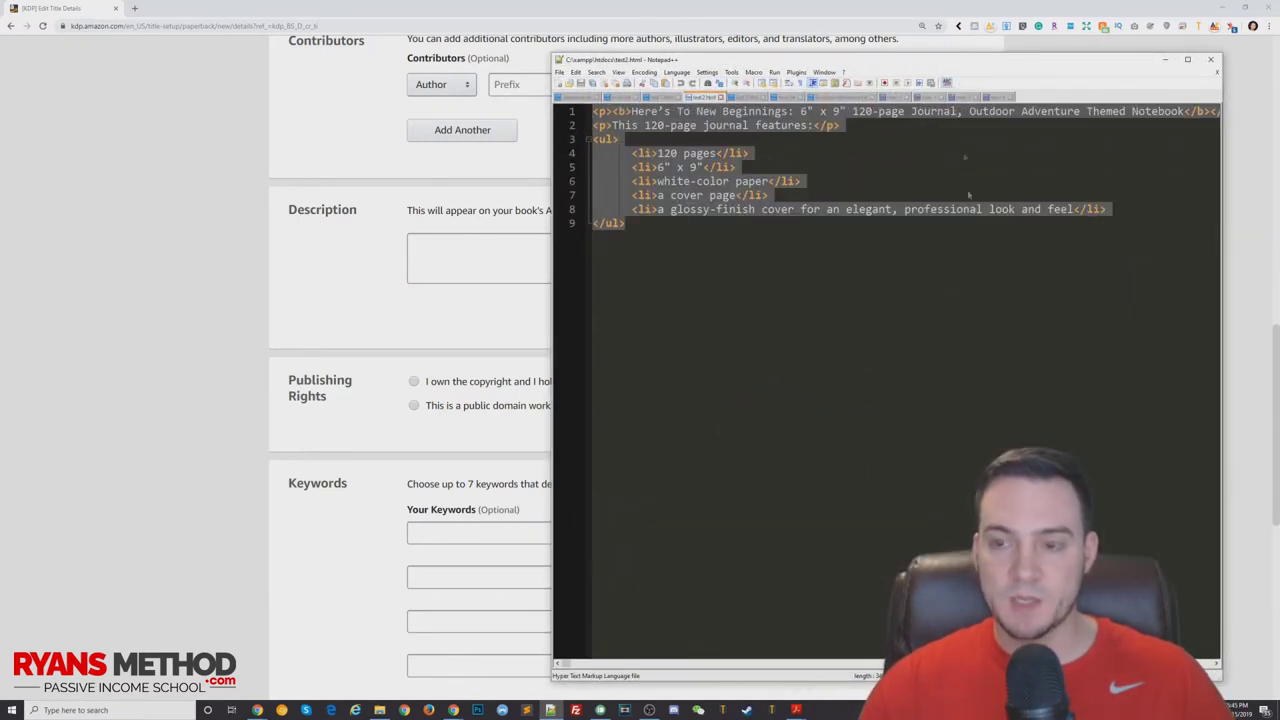
- Zoom in on the HTML text and enlarge and reposition the editor window so that the whole title line fits
{"action": "left_click", "coordinate": [628, 153]}
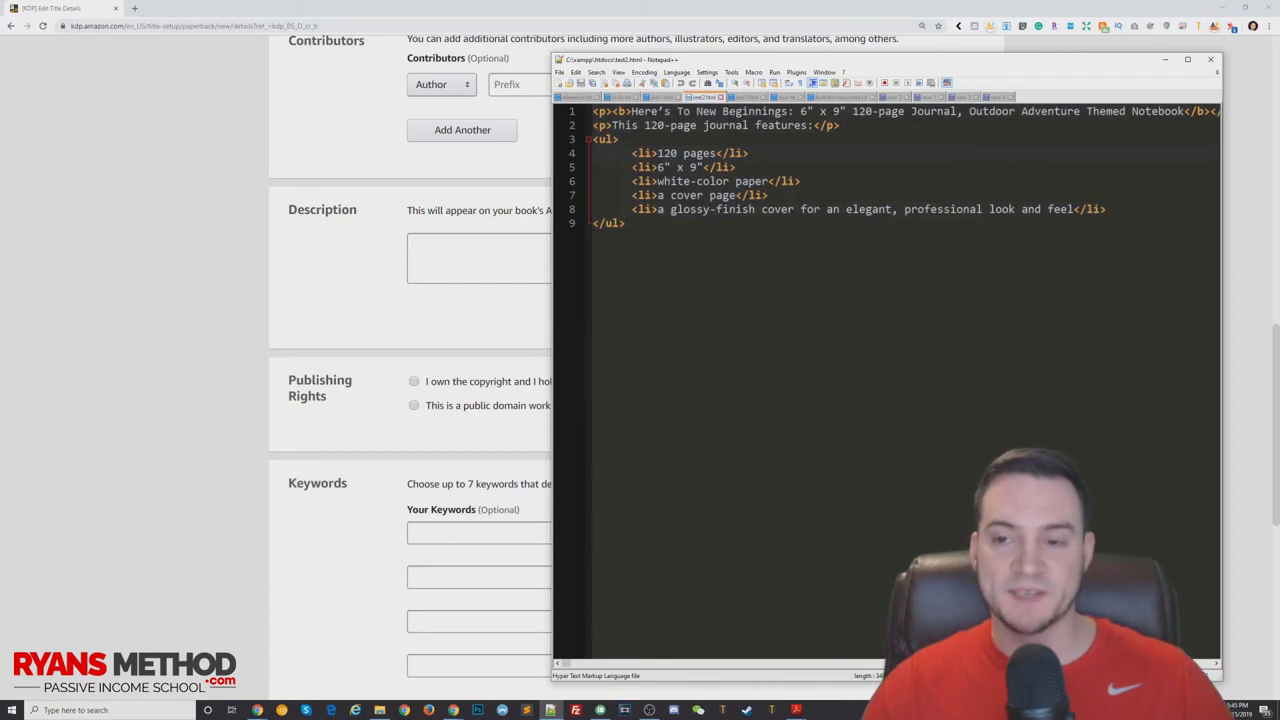
{"action": "left_click_drag", "start_coordinate": [797, 62], "coordinate": [716, 64]}
{"action": "key", "text": "ctrl+KP_Add"}
{"action": "key", "text": "ctrl+KP_Add"}
{"action": "key", "text": "ctrl+KP_Add"}
{"action": "left_click_drag", "start_coordinate": [1138, 668], "coordinate": [1266, 668]}
{"action": "left_click_drag", "start_coordinate": [937, 57], "coordinate": [789, 47]}
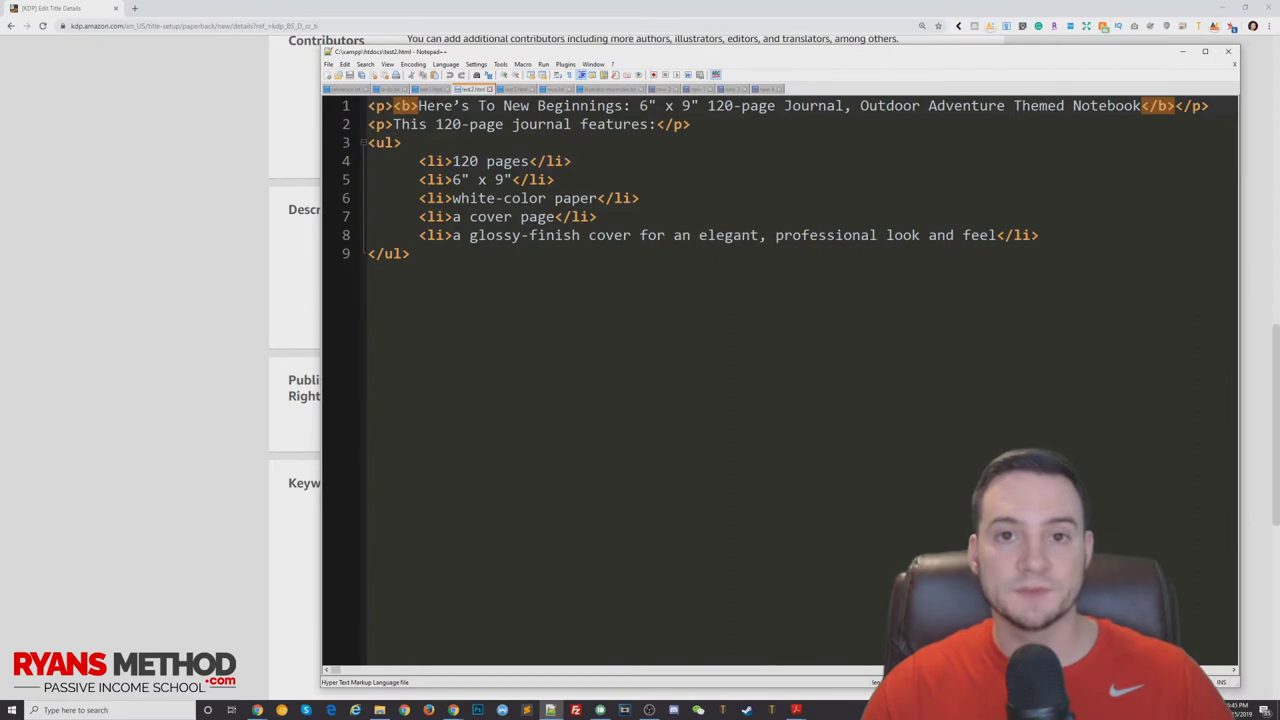
- Examine the draft's intro line and the listed page count, size, paper color, cover page and cover finish
{"action": "left_click_drag", "start_coordinate": [690, 124], "coordinate": [357, 130]}
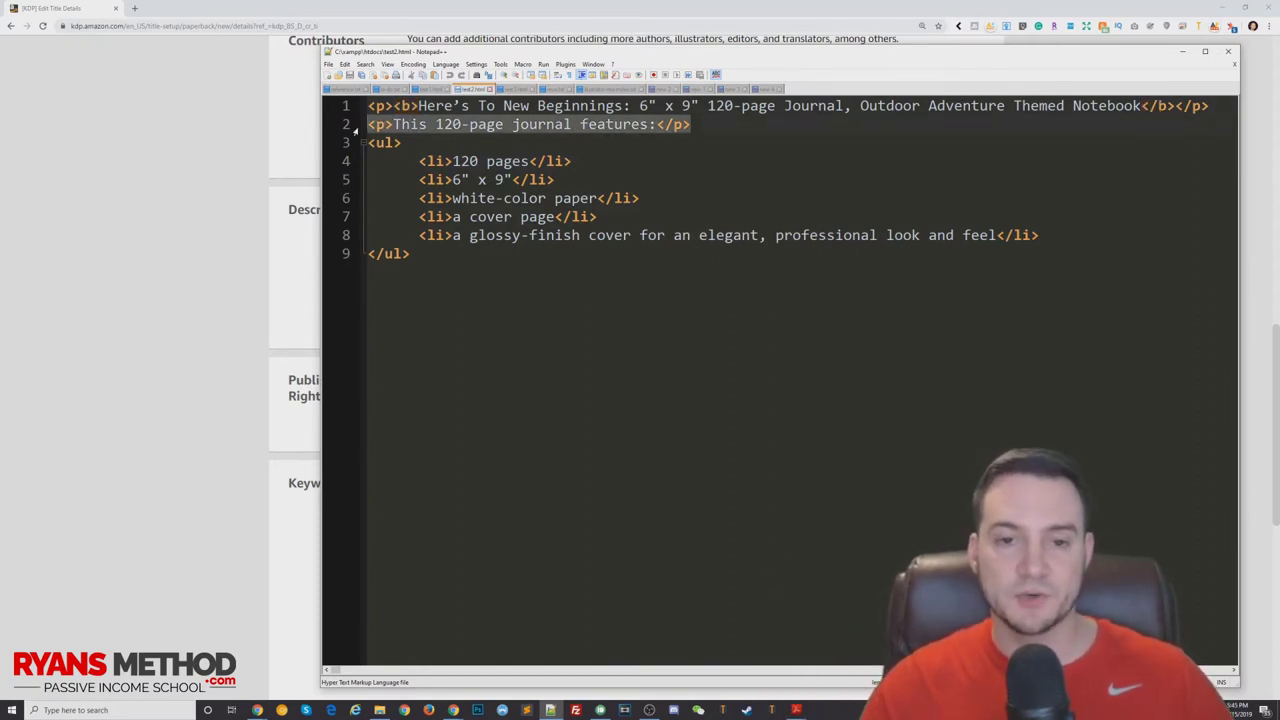
{"action": "left_click", "coordinate": [469, 179]}
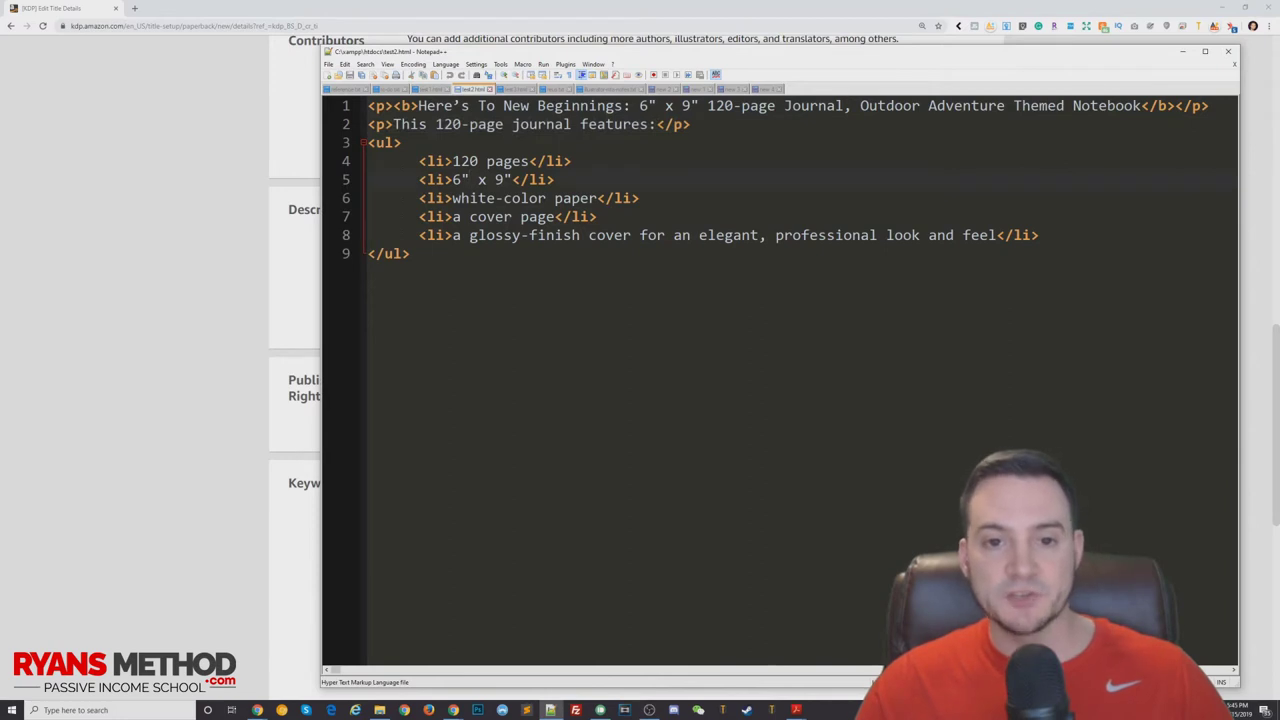
{"action": "left_click_drag", "start_coordinate": [452, 161], "coordinate": [528, 161]}
{"action": "left_click_drag", "start_coordinate": [452, 179], "coordinate": [548, 188]}
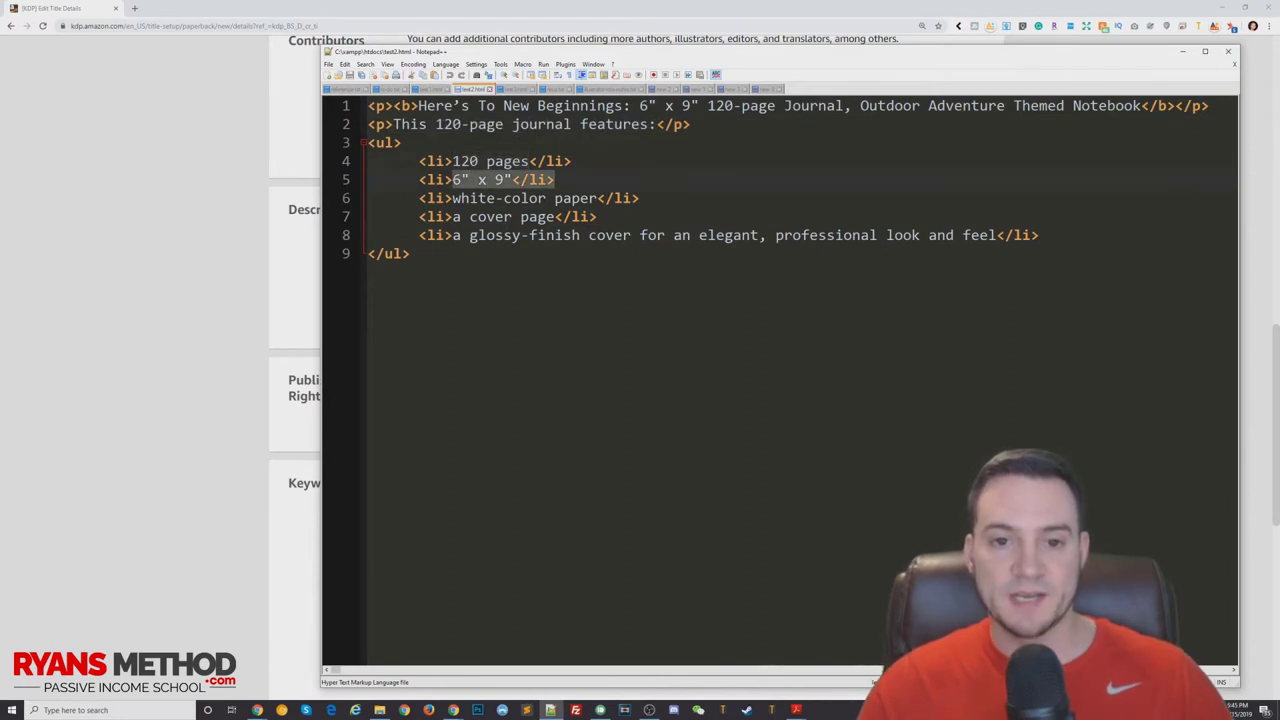
{"action": "left_click_drag", "start_coordinate": [469, 198], "coordinate": [640, 198]}
{"action": "left_click_drag", "start_coordinate": [452, 216], "coordinate": [553, 217]}
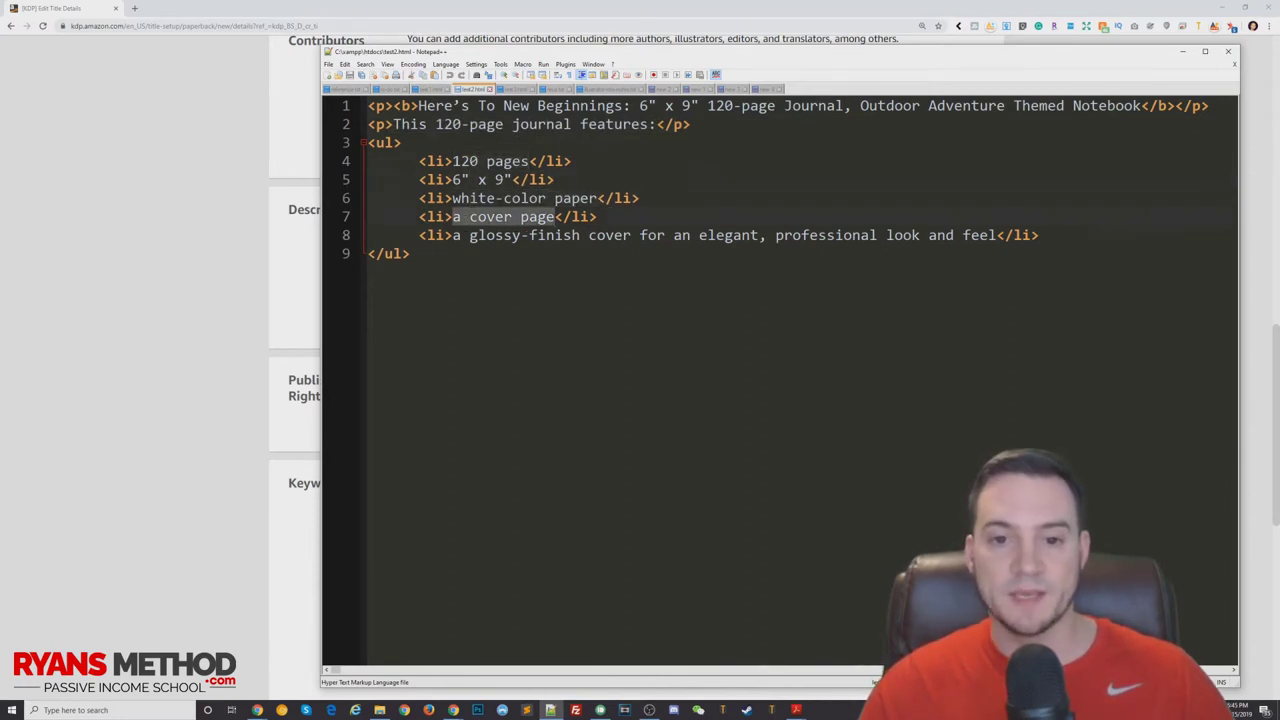
{"action": "left_click_drag", "start_coordinate": [452, 235], "coordinate": [868, 235]}
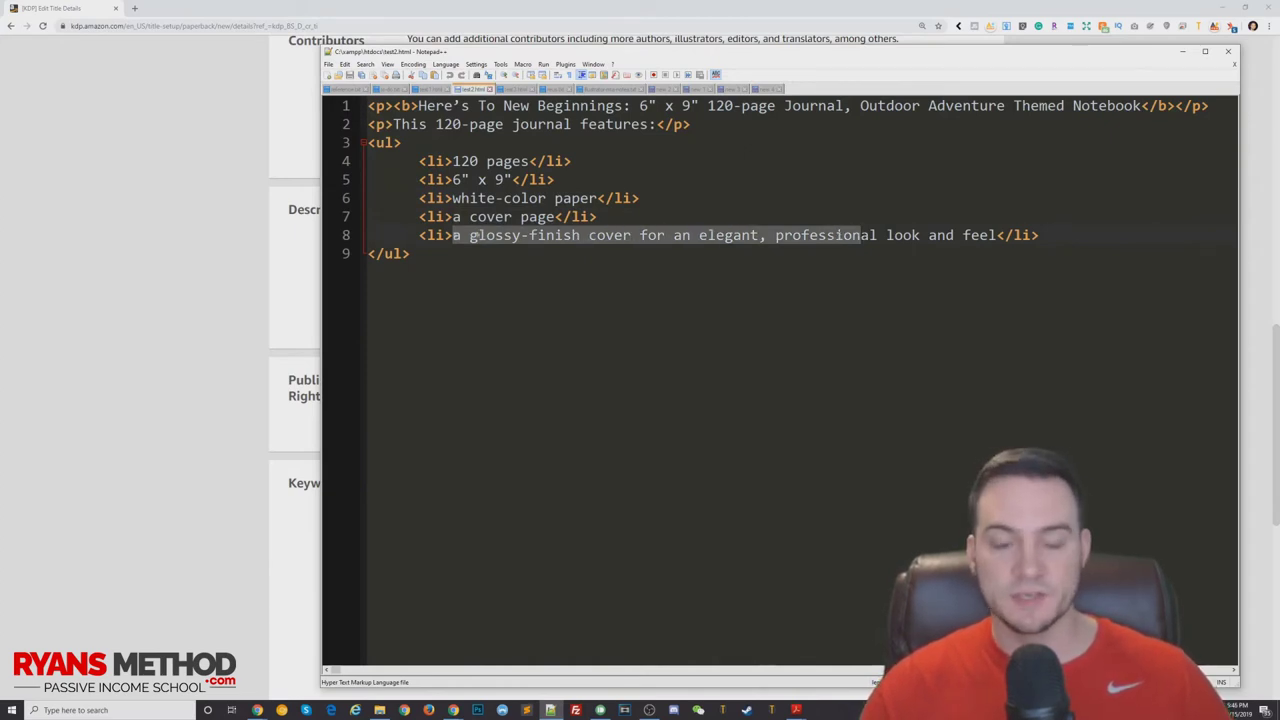
- Change the cover finish in the last list item of the draft to "matte"
{"action": "left_click", "coordinate": [521, 235]}
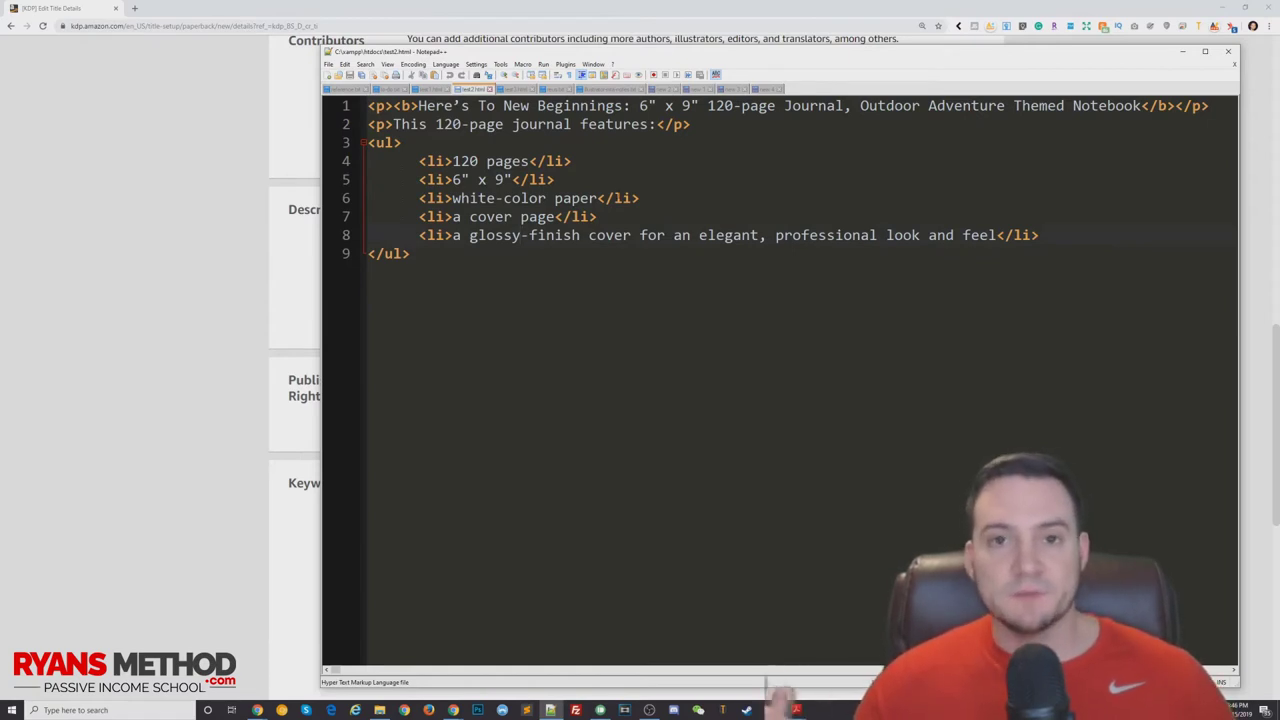
{"action": "double_click", "coordinate": [494, 235]}
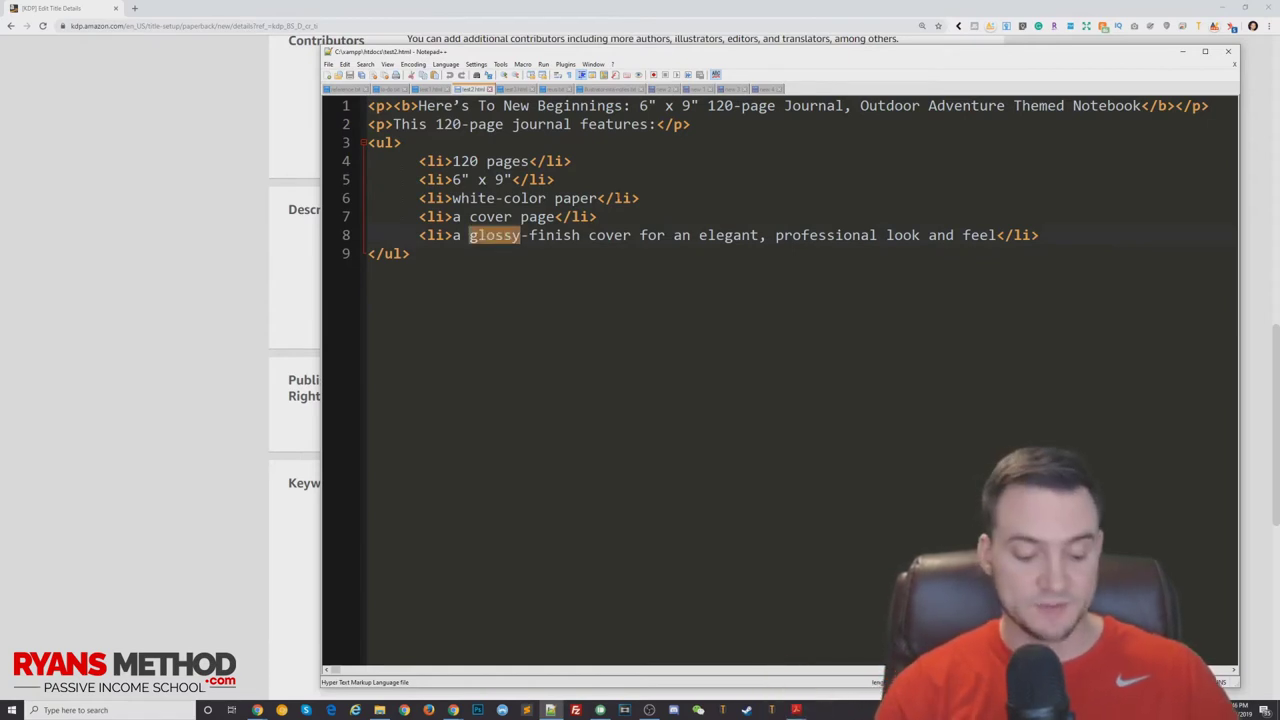
{"action": "type", "text": "matte"}
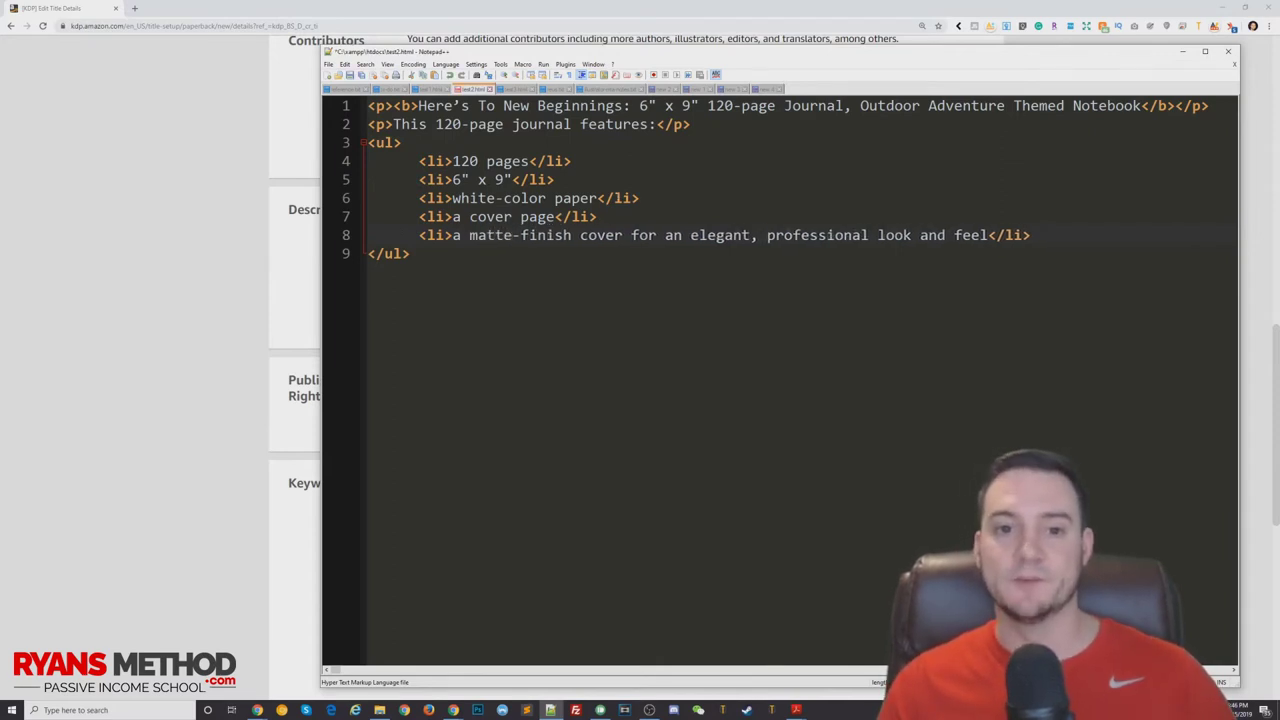
- Review the size and page count items, and change the paper color in the list to "cream"
{"action": "left_click_drag", "start_coordinate": [511, 179], "coordinate": [452, 179]}
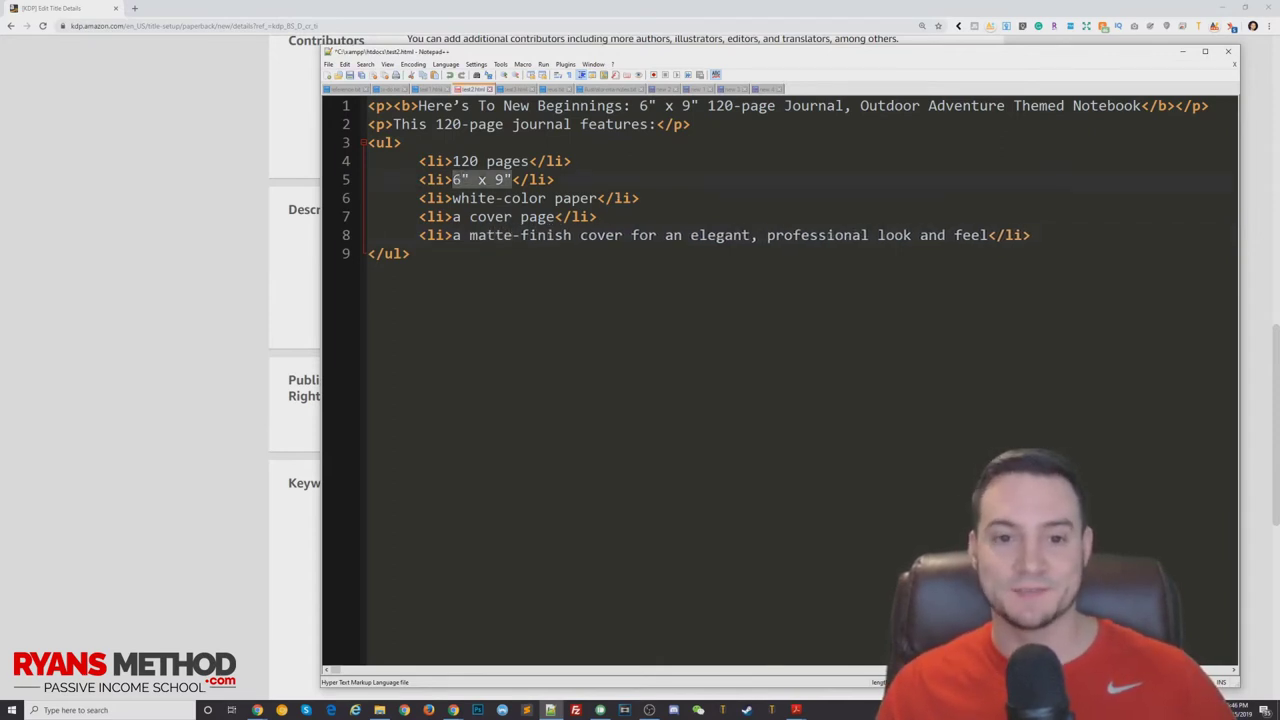
{"action": "double_click", "coordinate": [466, 161]}
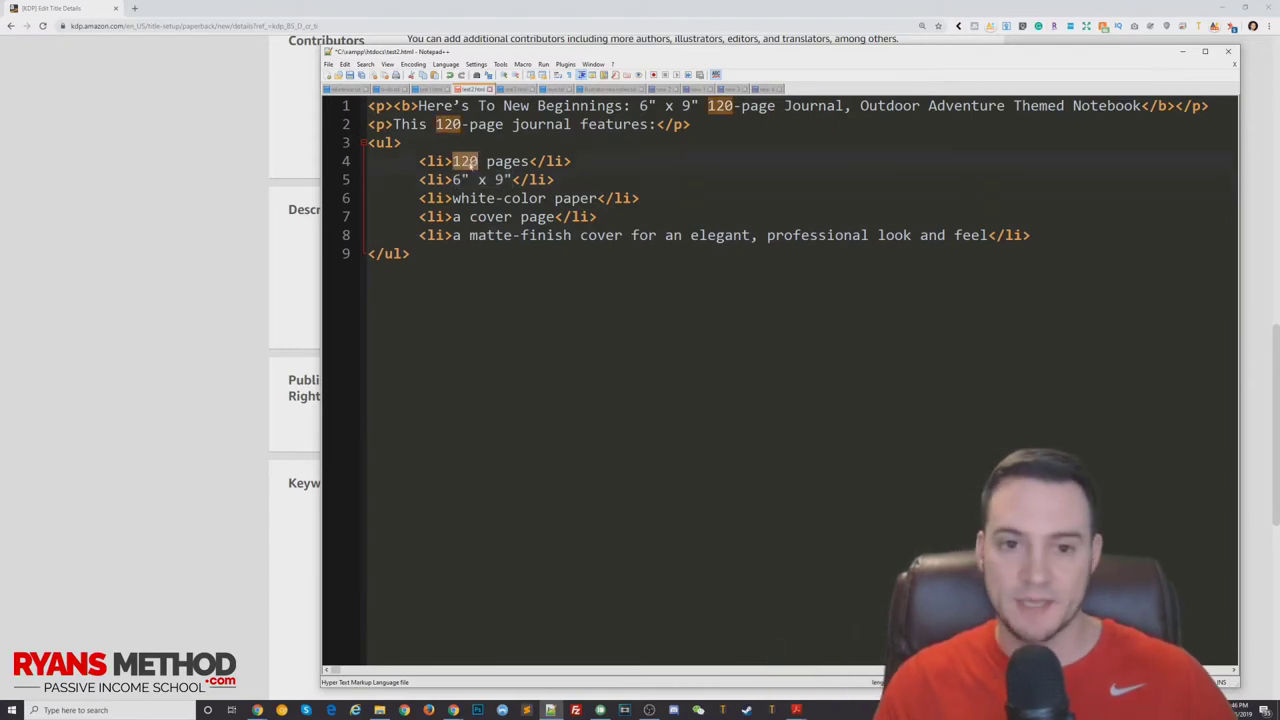
{"action": "double_click", "coordinate": [478, 201]}
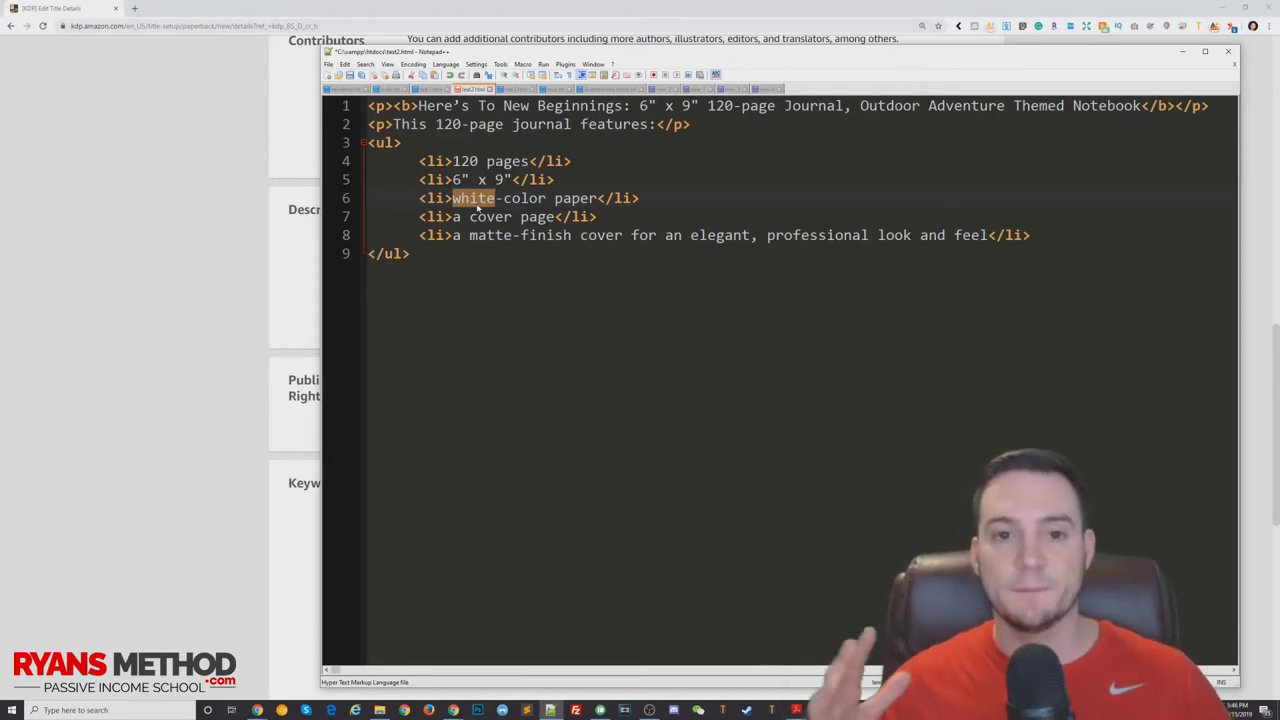
{"action": "double_click", "coordinate": [490, 235]}
{"action": "left_click", "coordinate": [480, 198]}
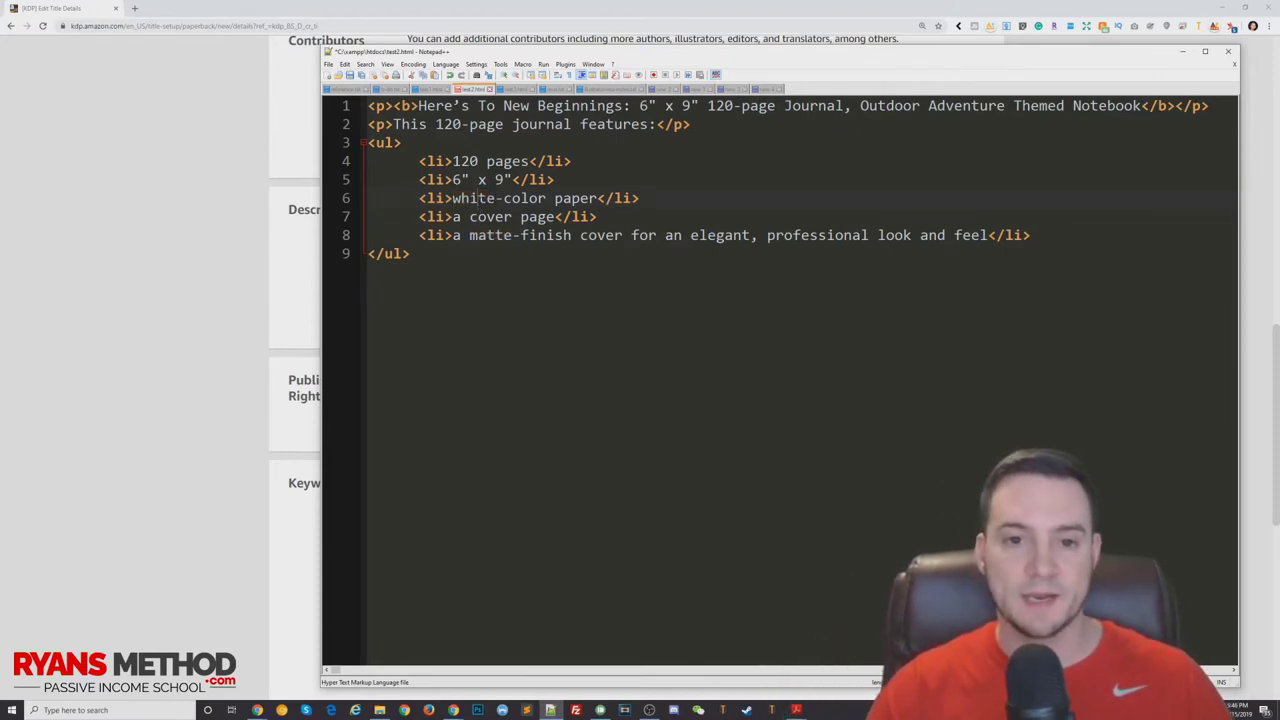
{"action": "double_click", "coordinate": [478, 198]}
{"action": "type", "text": "cream"}
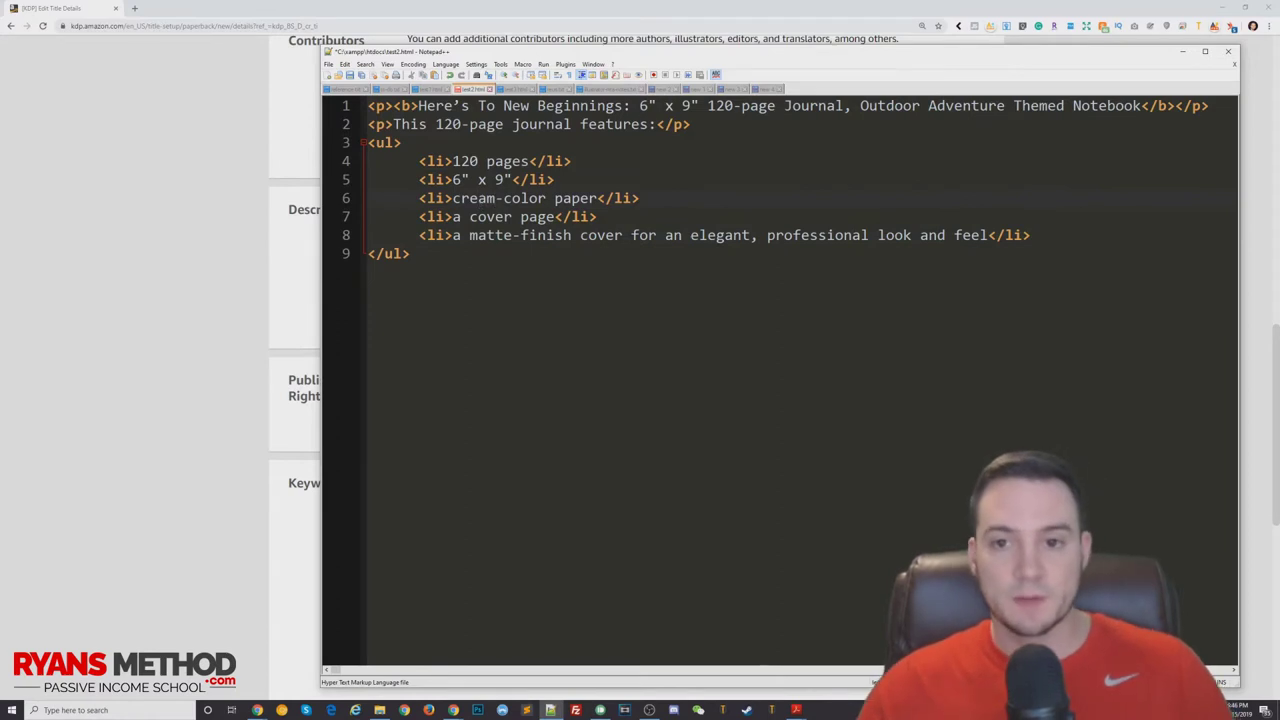
- Copy the complete HTML draft into the book's Description field and review its list tags
{"action": "key", "text": "ctrl+a"}
{"action": "key", "text": "ctrl+c"}
{"action": "left_click", "coordinate": [220, 228]}
{"action": "left_click", "coordinate": [850, 262]}
{"action": "key", "text": "ctrl+v"}
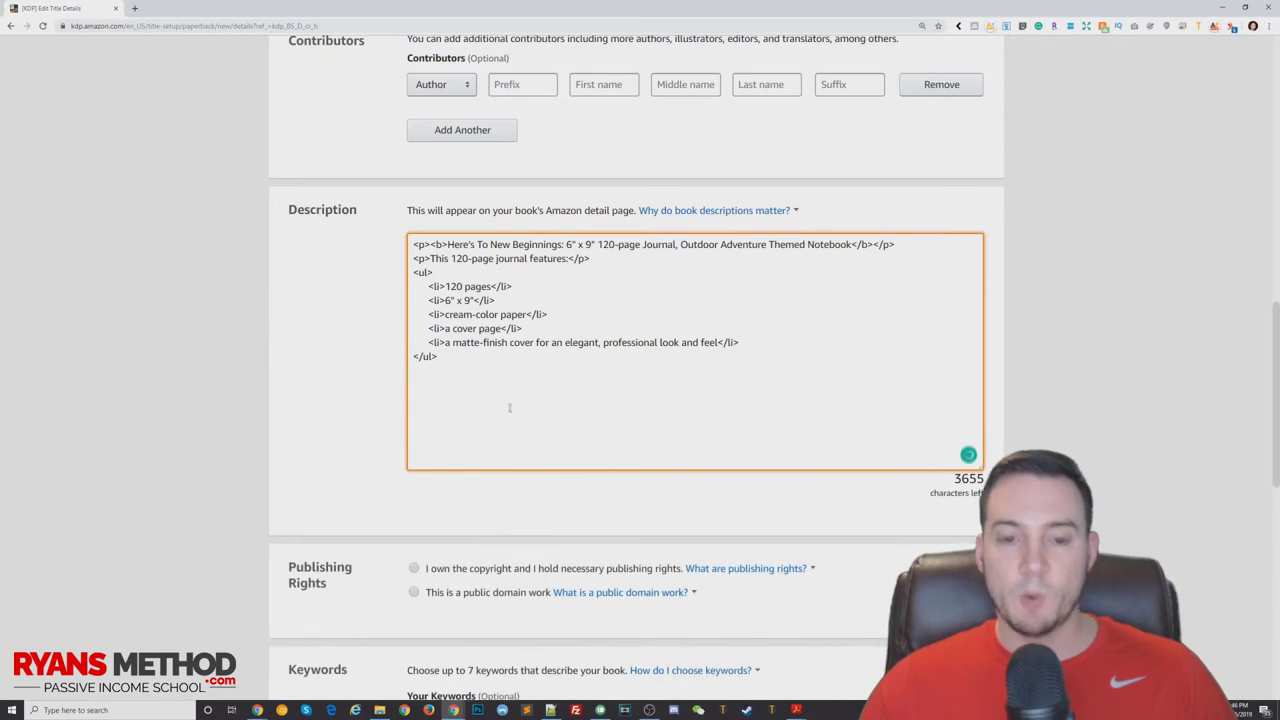
{"action": "key", "text": "ctrl+a"}
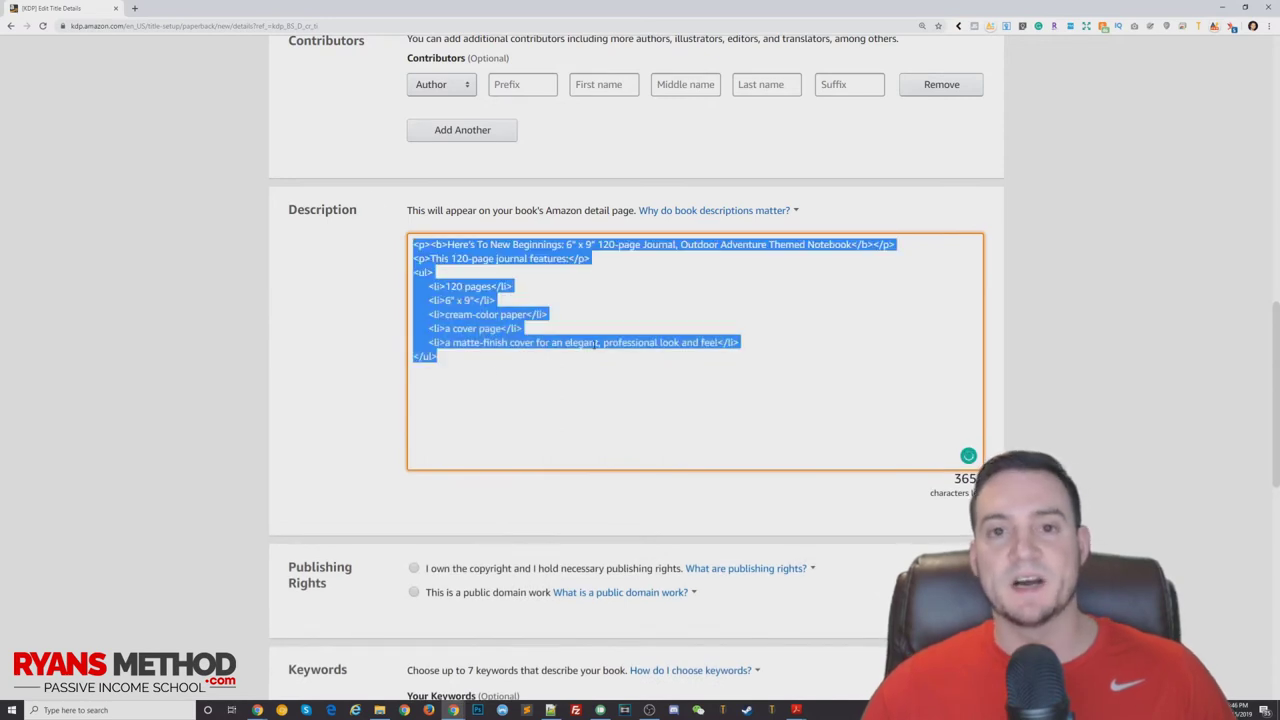
{"action": "left_click", "coordinate": [544, 373]}
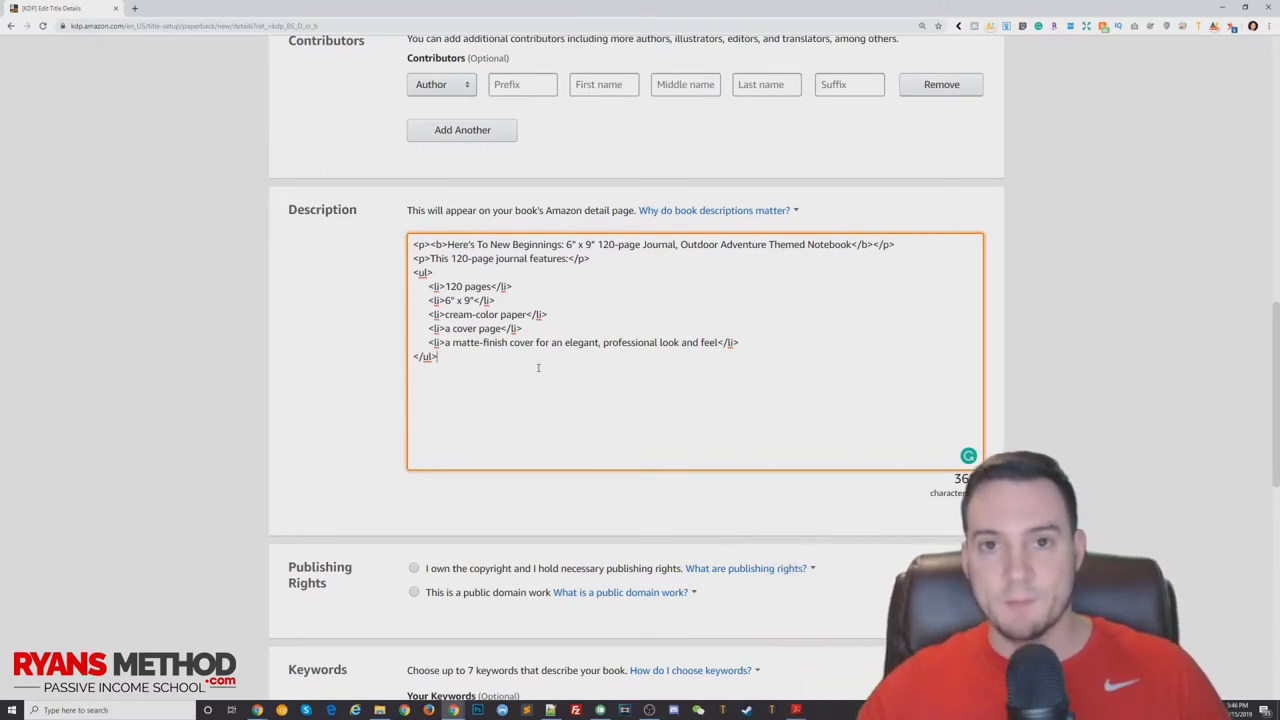
{"action": "double_click", "coordinate": [421, 272]}
{"action": "double_click", "coordinate": [436, 286]}
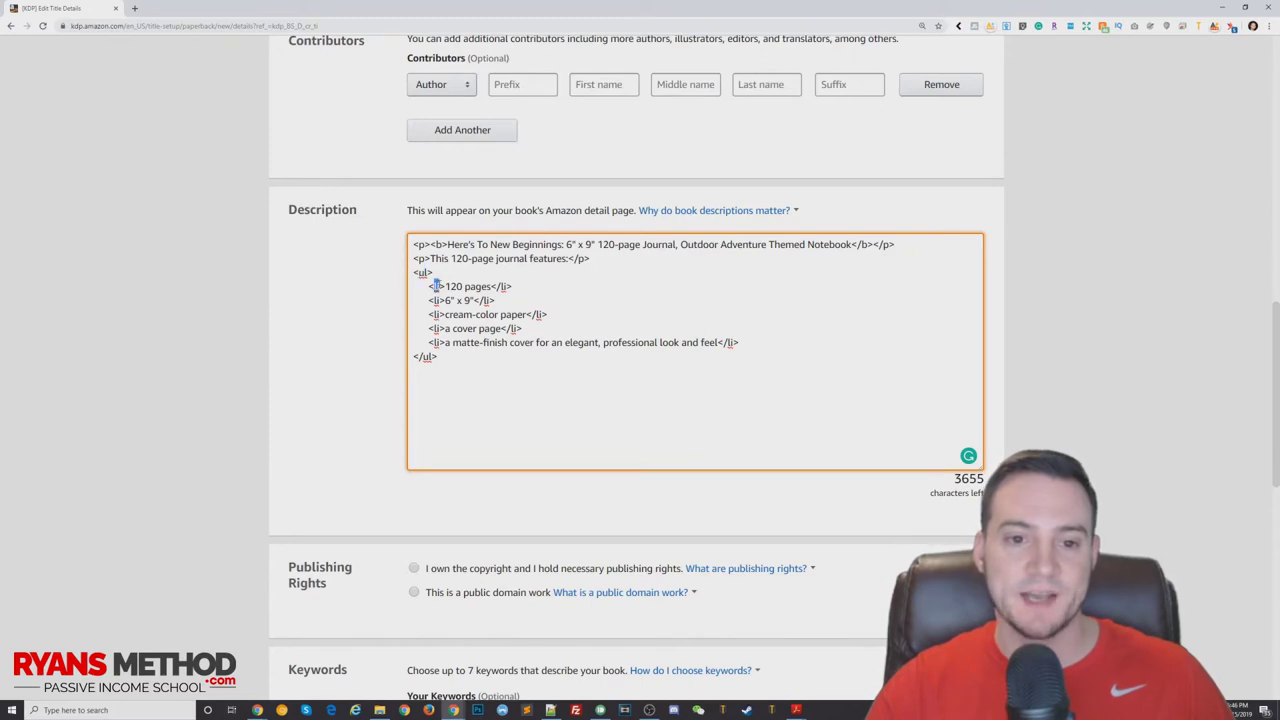
- Set the publishing rights to owning the copyright and holding the necessary publishing rights
{"action": "scroll", "coordinate": [658, 377], "scroll_direction": "down", "scroll_amount": 3}
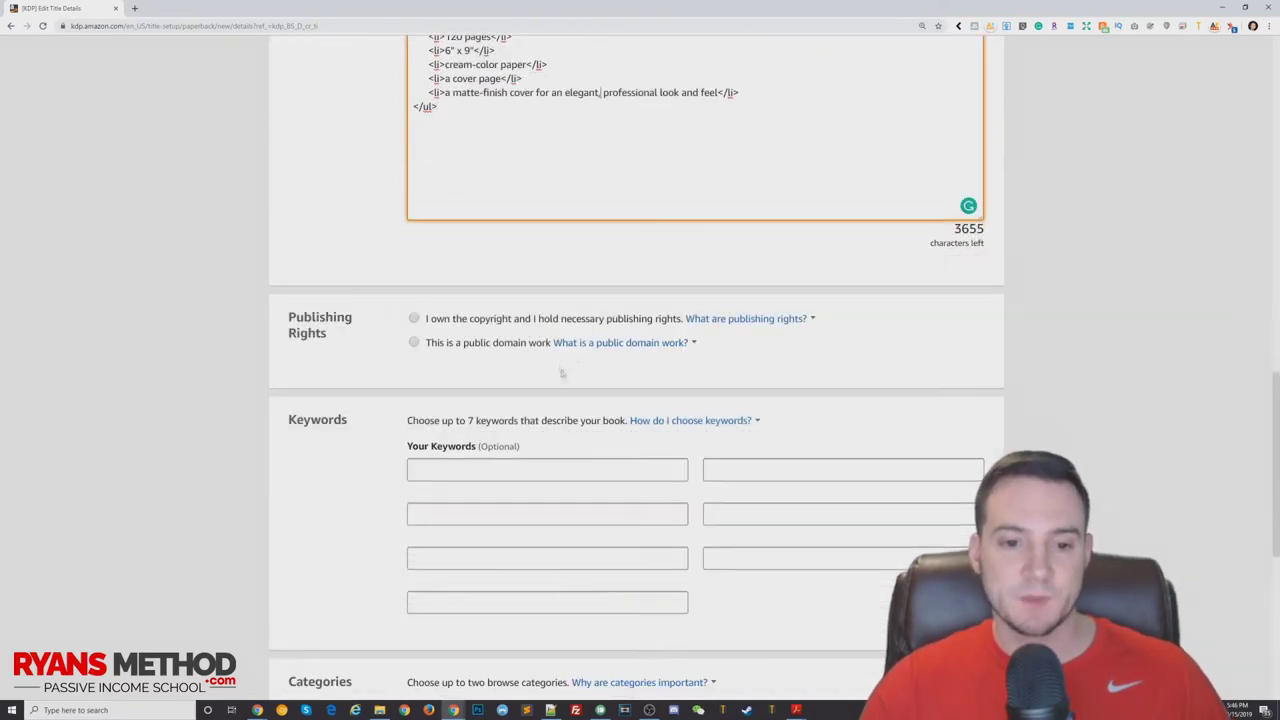
{"action": "left_click", "coordinate": [413, 268]}
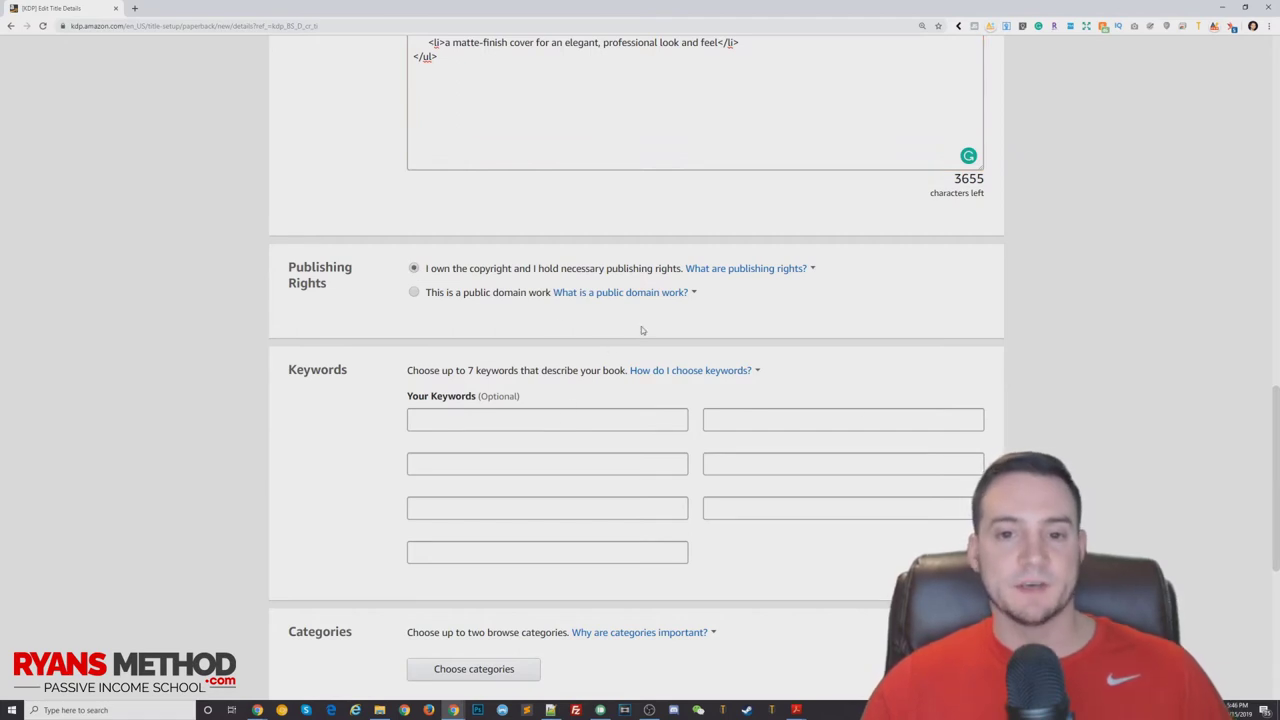
{"action": "scroll", "coordinate": [510, 466], "scroll_direction": "down", "scroll_amount": 1}
{"action": "left_click", "coordinate": [486, 320]}
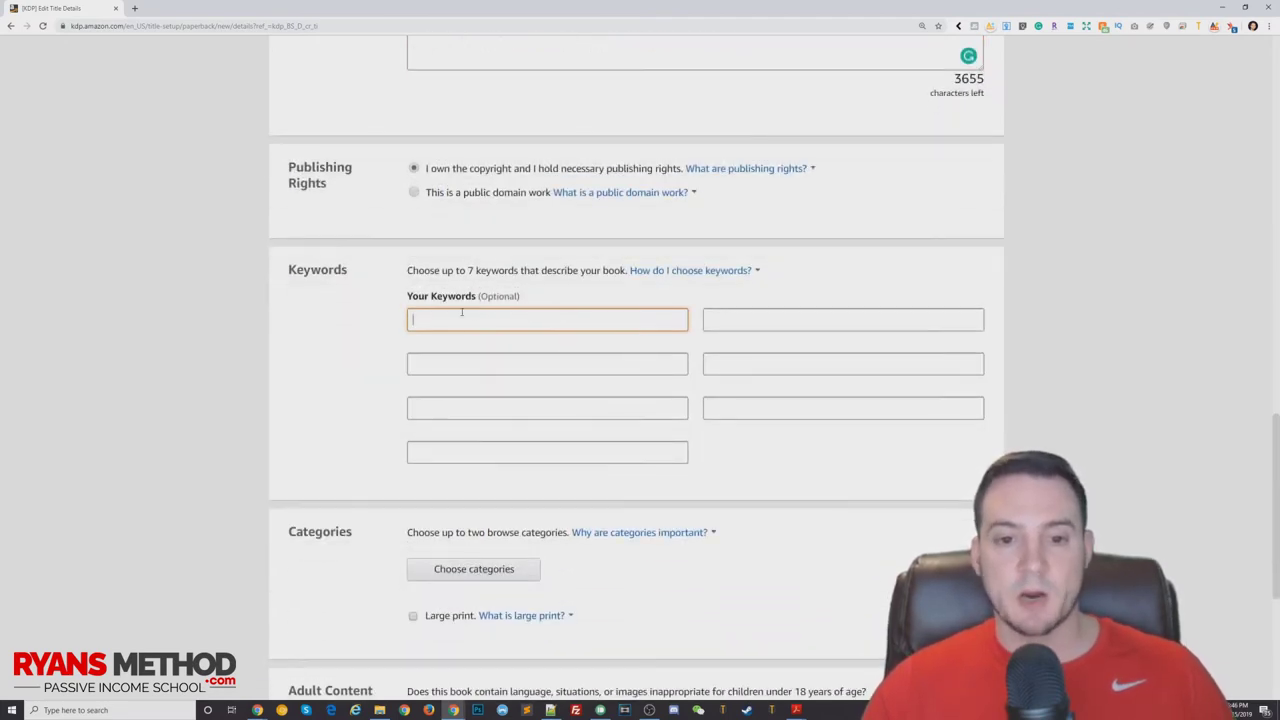
{"action": "key", "text": "Tab"}
{"action": "key", "text": "Tab"}
{"action": "key", "text": "Tab"}
{"action": "key", "text": "Tab"}
{"action": "key", "text": "Tab"}
{"action": "key", "text": "Tab"}
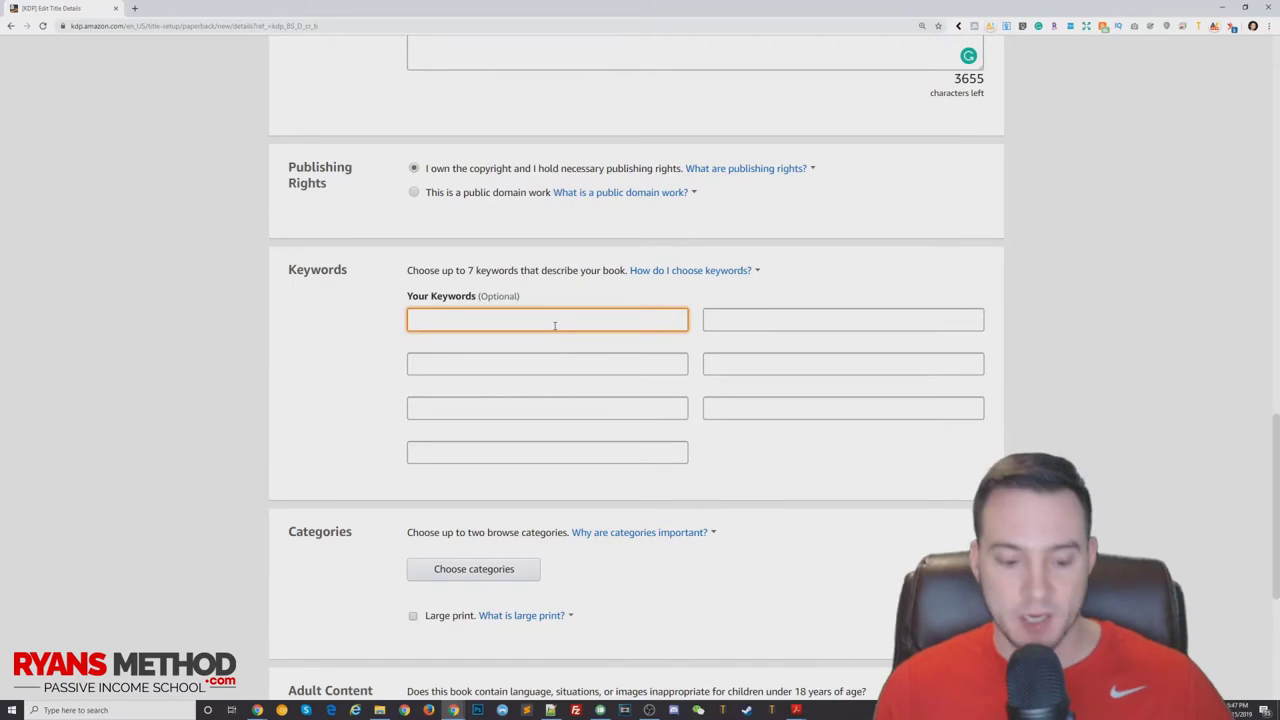
{"action": "type", "text": "cookbook"}
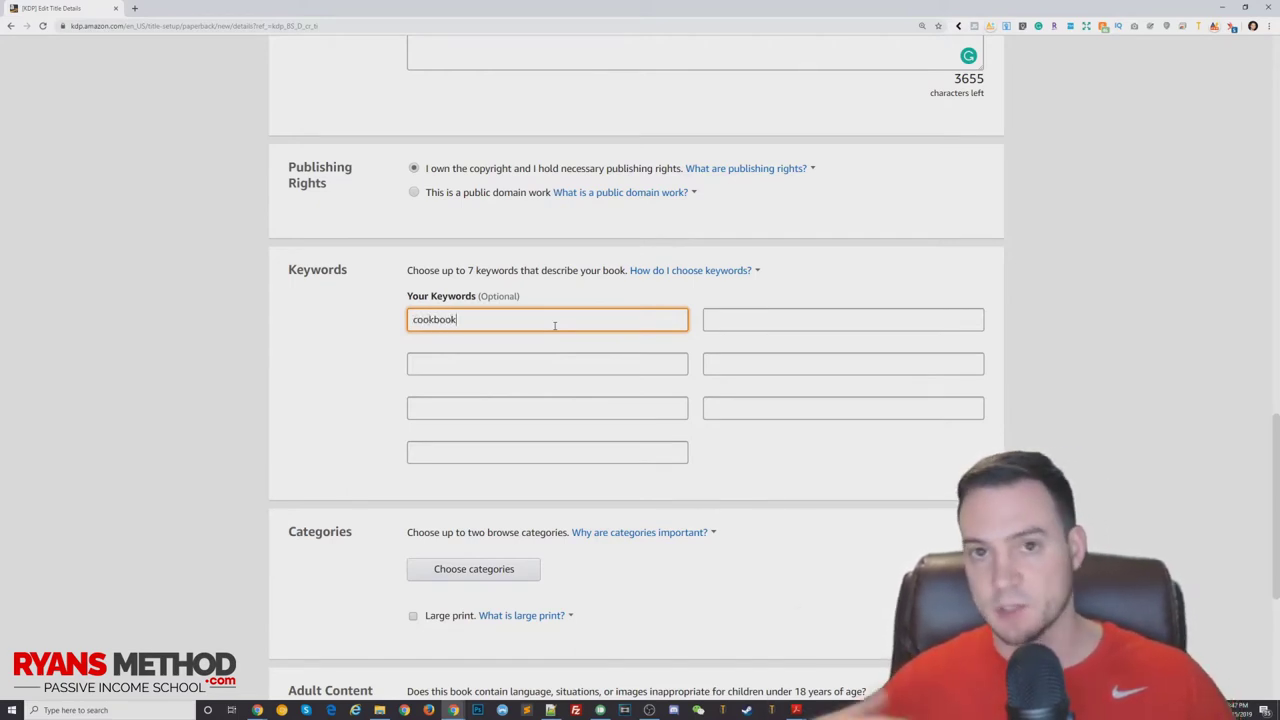
{"action": "key", "text": "ctrl+a"}
{"action": "key", "text": "BackSpace"}
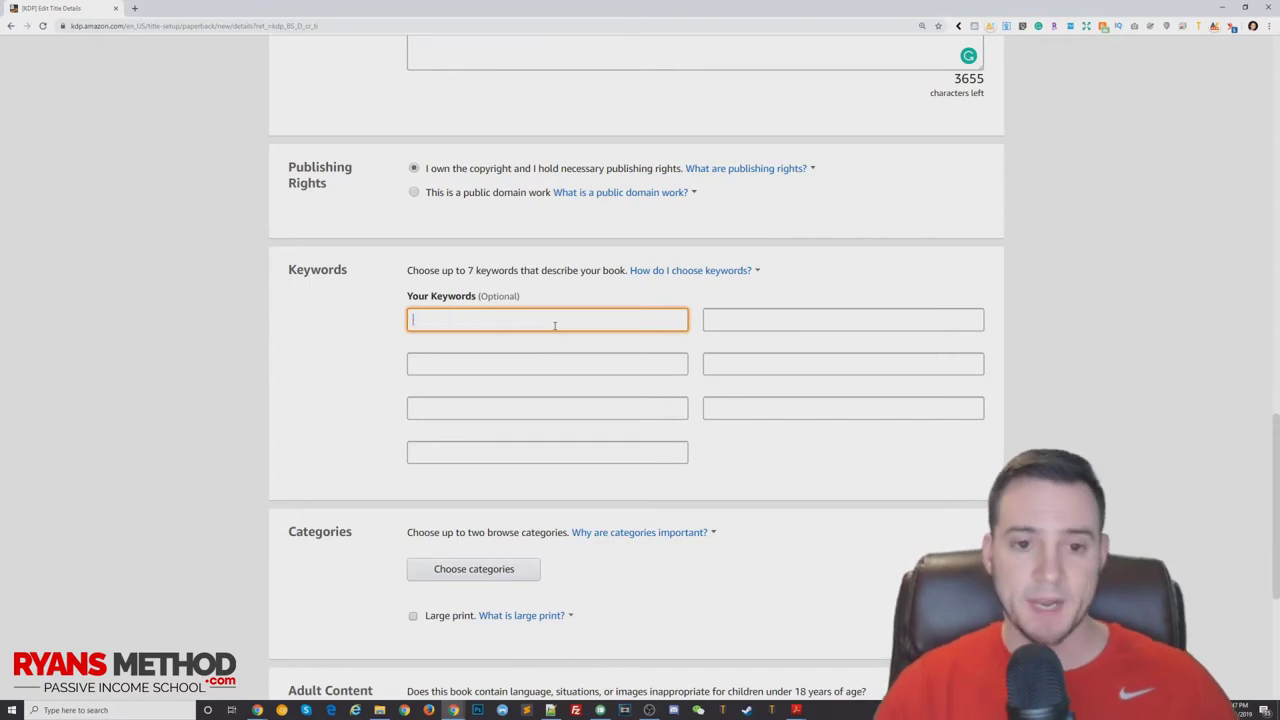
{"action": "type", "text": "camping"}
- Fill in the first keyword field with "gift for camping lover christmas gift birthday"
{"action": "key", "text": "ctrl+a"}
{"action": "type", "text": "gift for camping lover"}
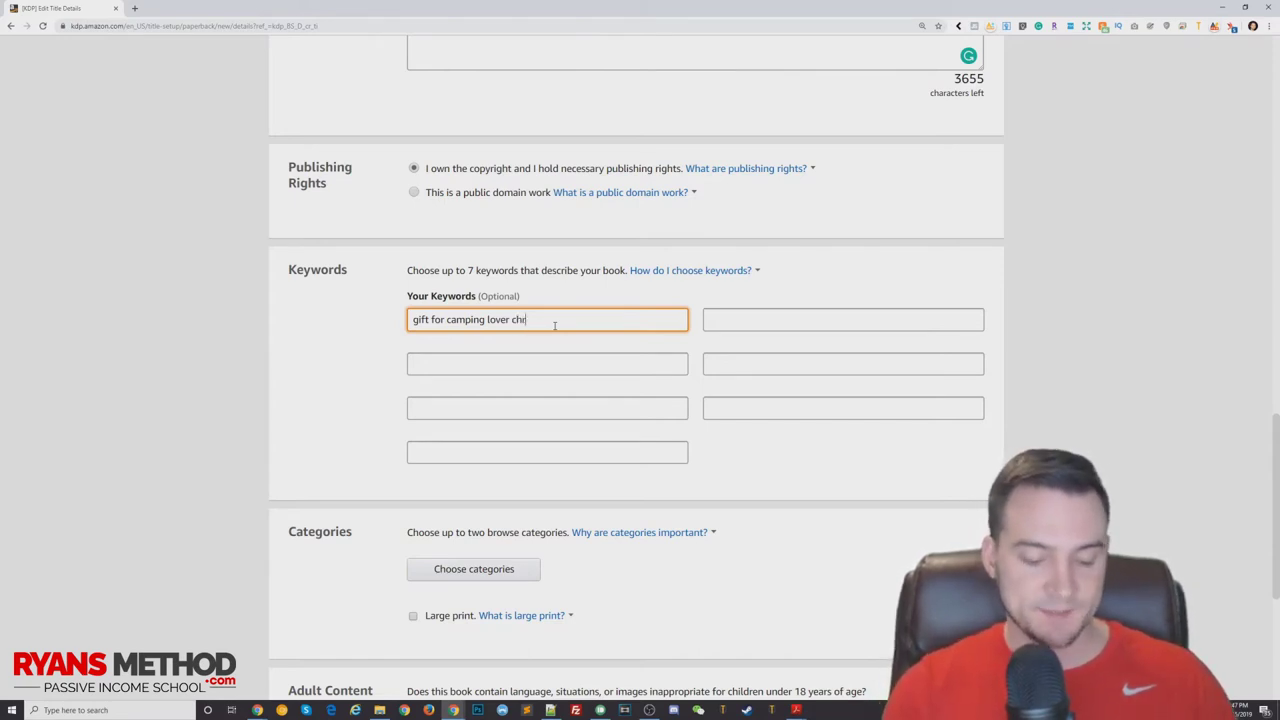
{"action": "type", "text": "ristmas gift birthday"}
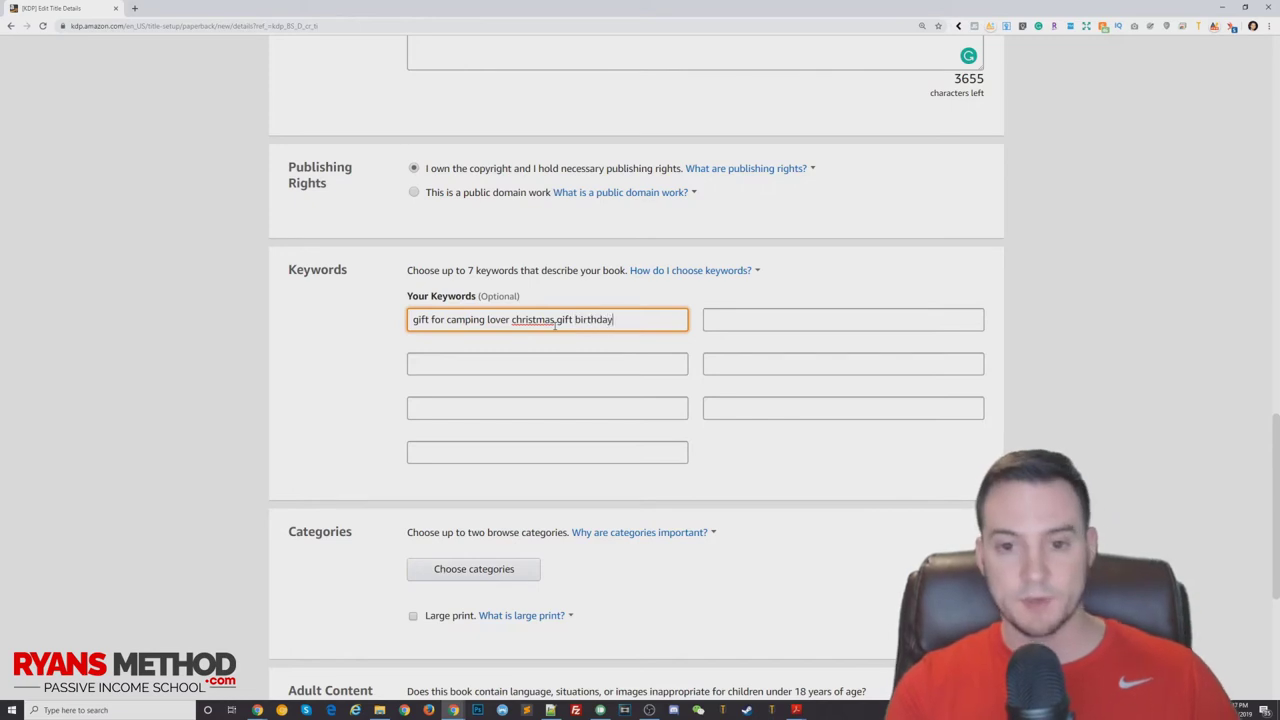
{"action": "key", "text": "Tab"}
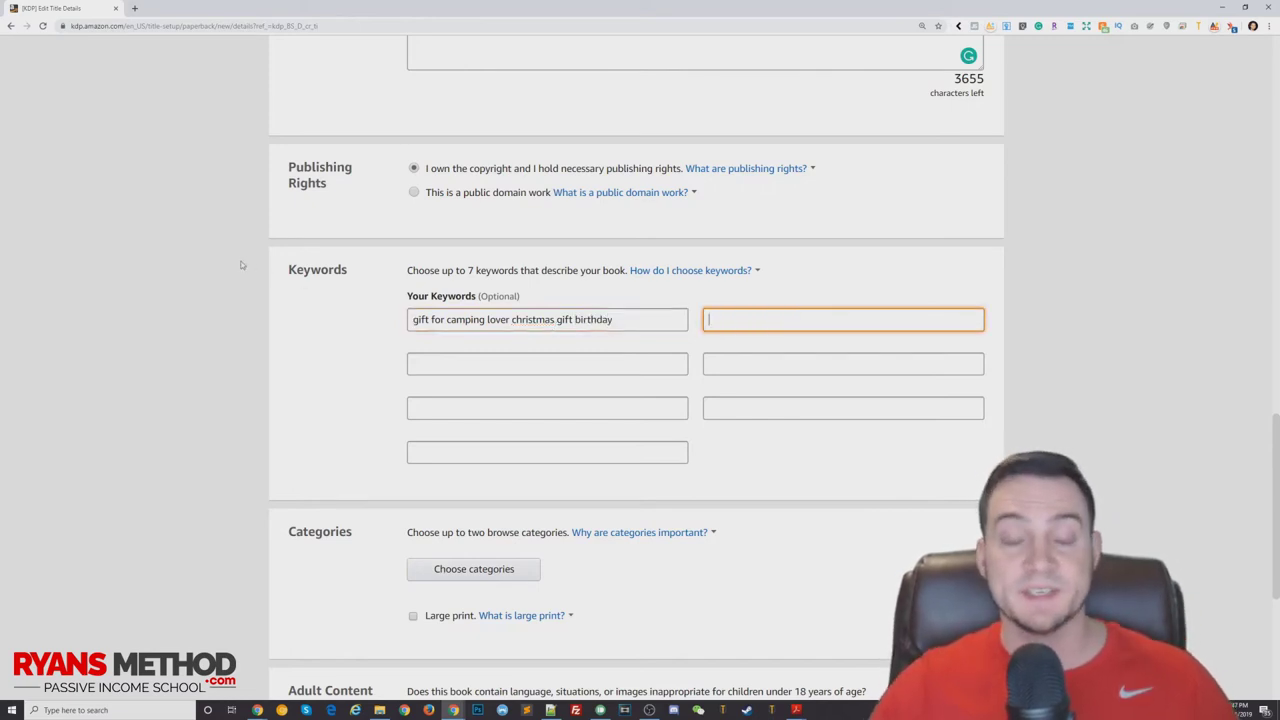
- Search the web for "synonym finder" in a new tab and look up synonyms for "adventure" on Thesaurus.com
{"action": "key", "text": "ctrl+t"}
{"action": "type", "text": "synonym f"}
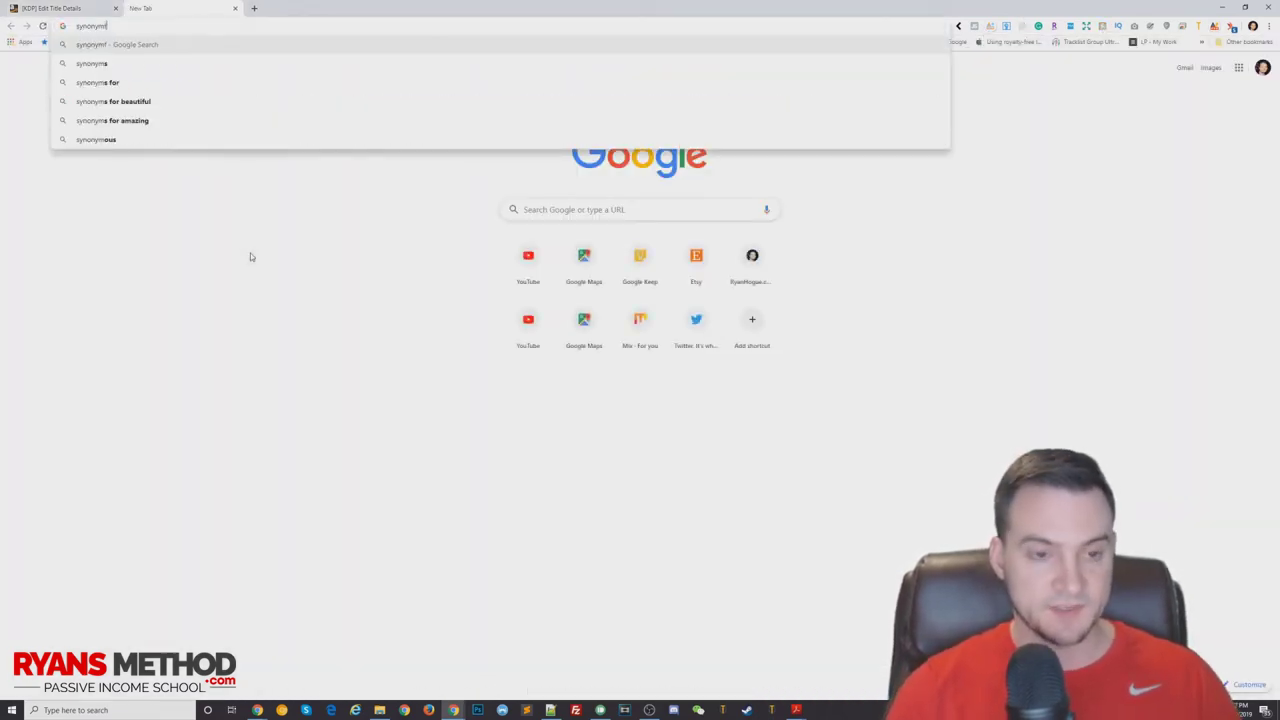
{"action": "type", "text": "inder"}
{"action": "key", "text": "Return"}
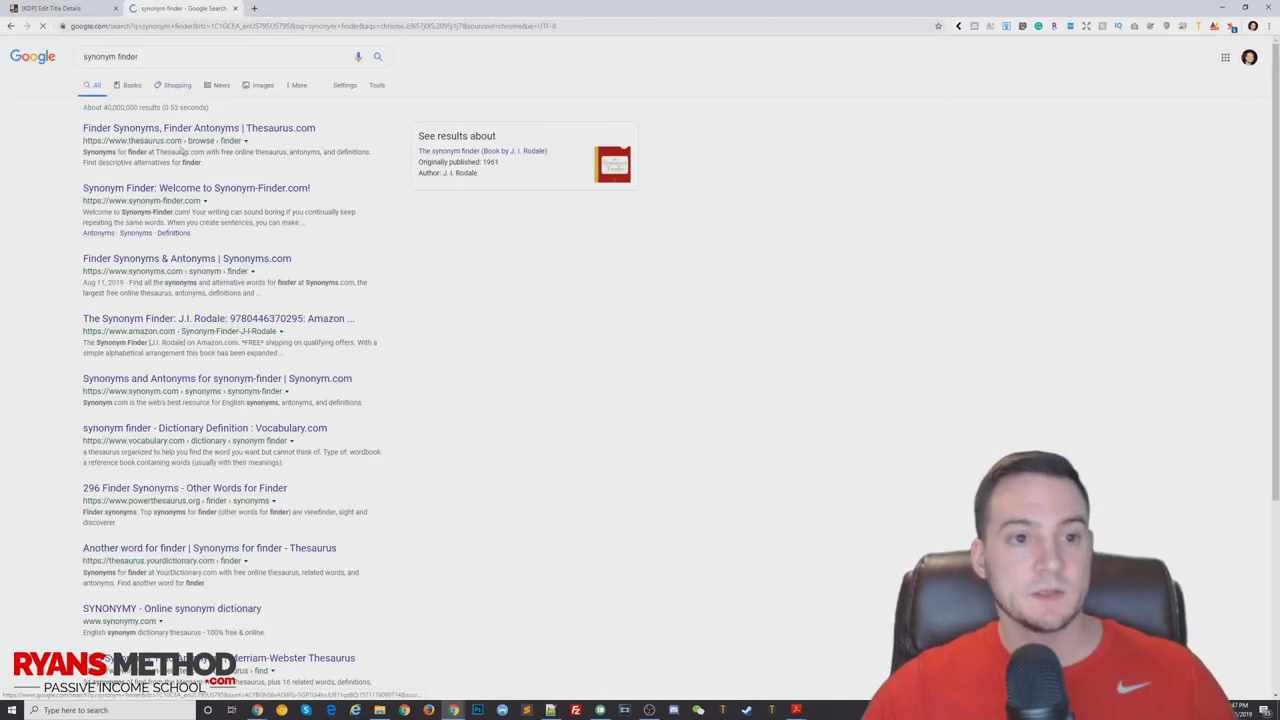
{"action": "left_click", "coordinate": [184, 133]}
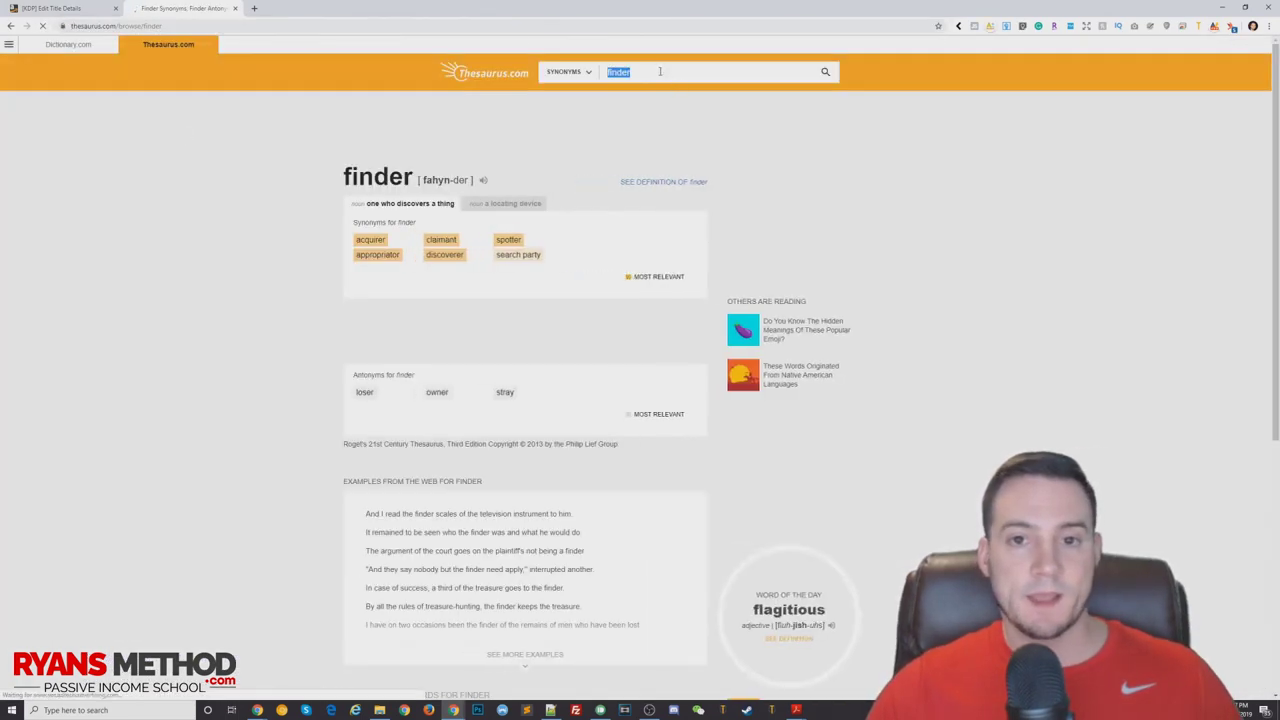
{"action": "type", "text": "adventure"}
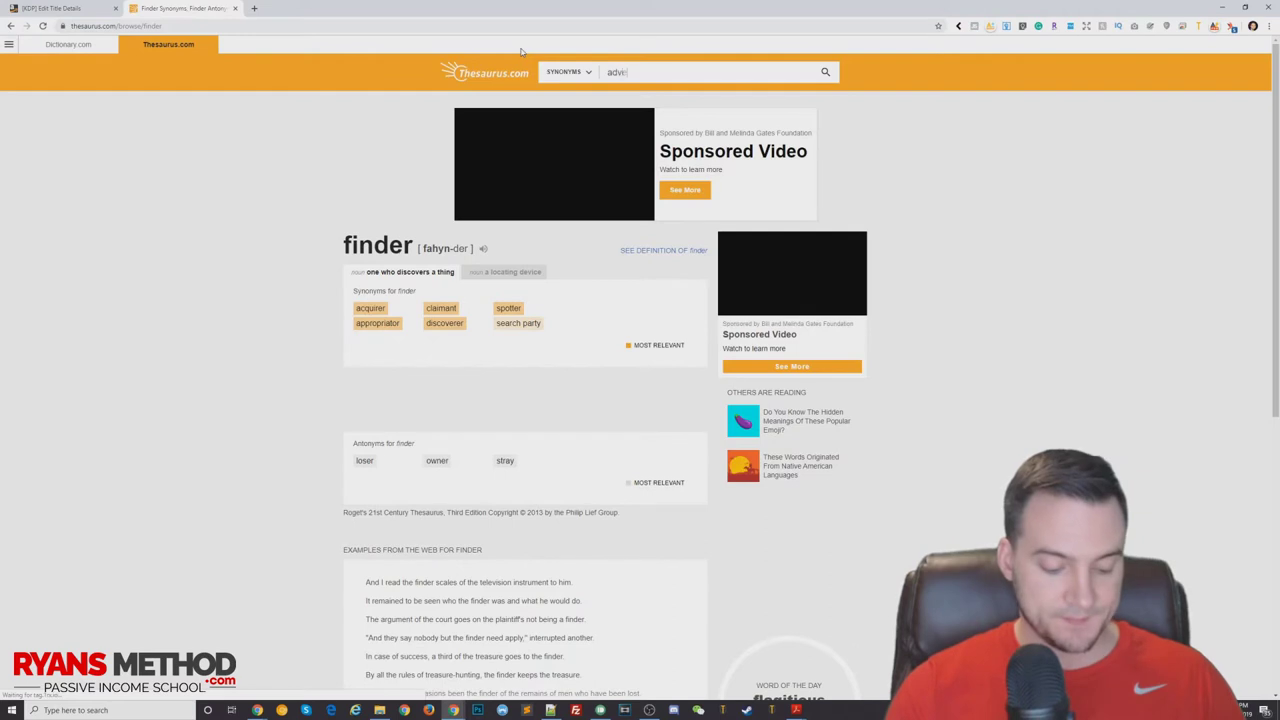
{"action": "key", "text": "Return"}
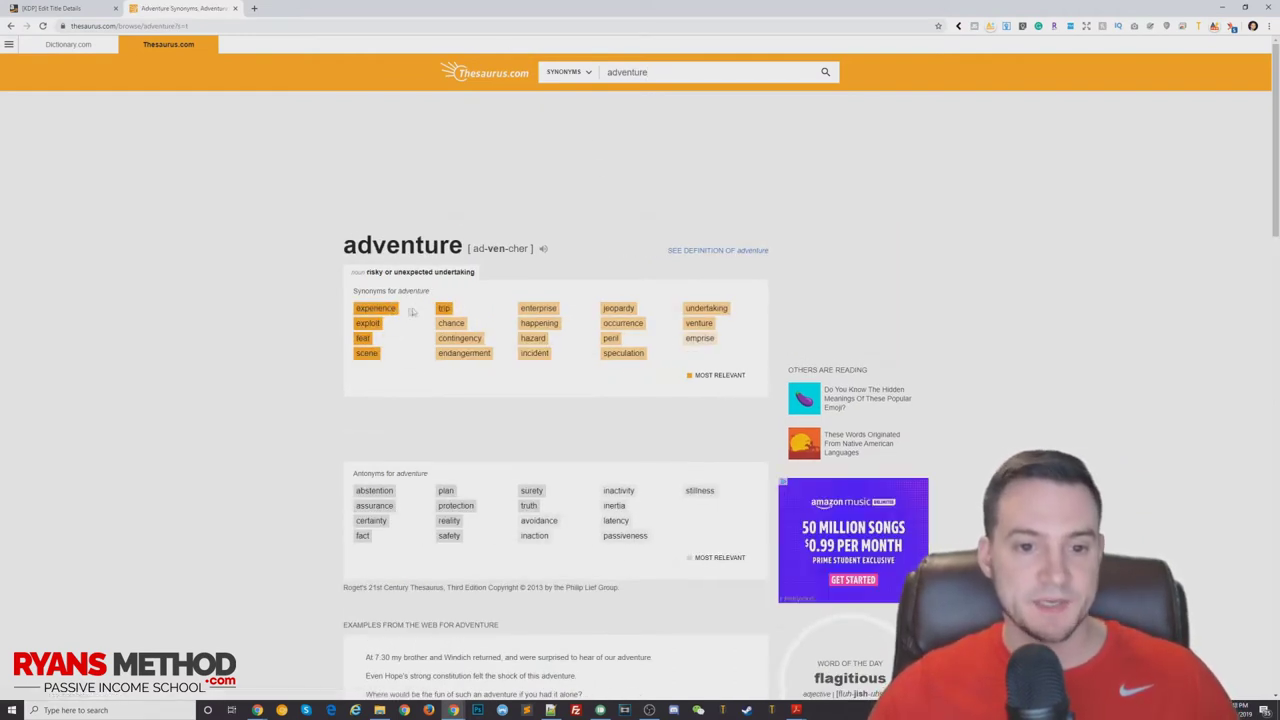
- Enter the adventure synonyms "experience eploit feat scene trip" in the form's second keyword field
{"action": "key", "text": "ctrl+Tab"}
{"action": "type", "text": "experien"}
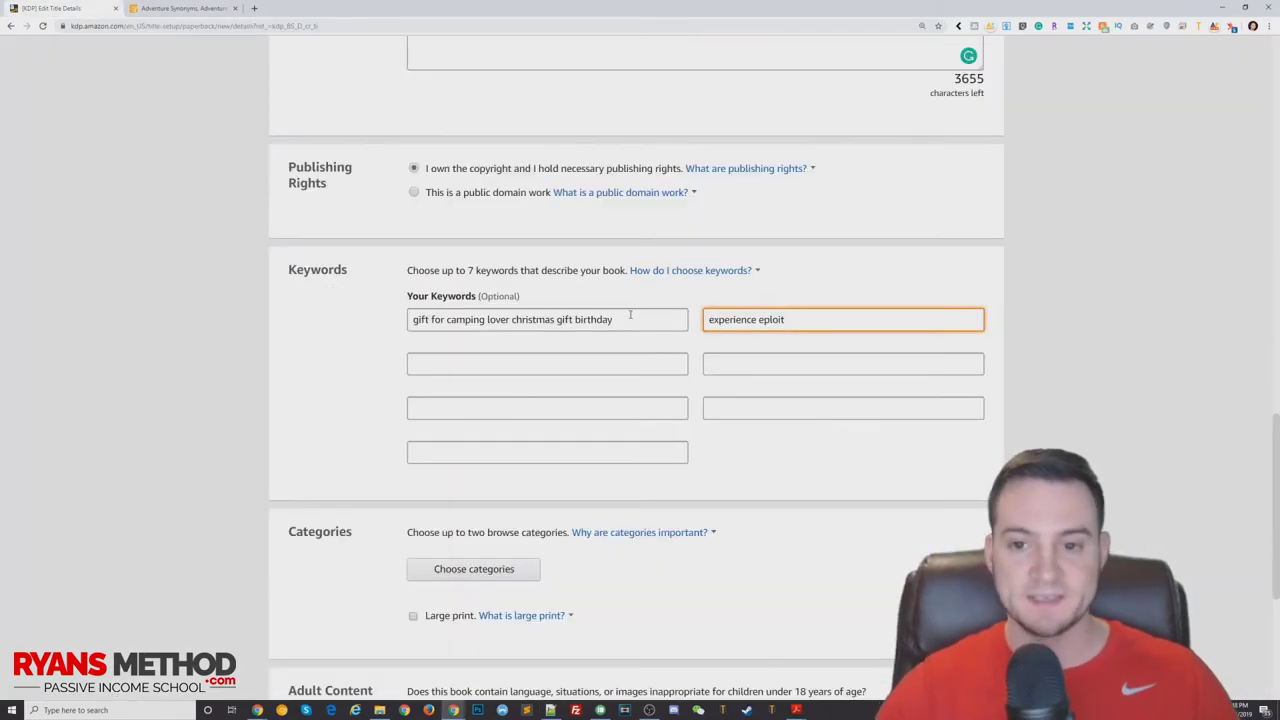
{"action": "type", "text": "feat scene"}
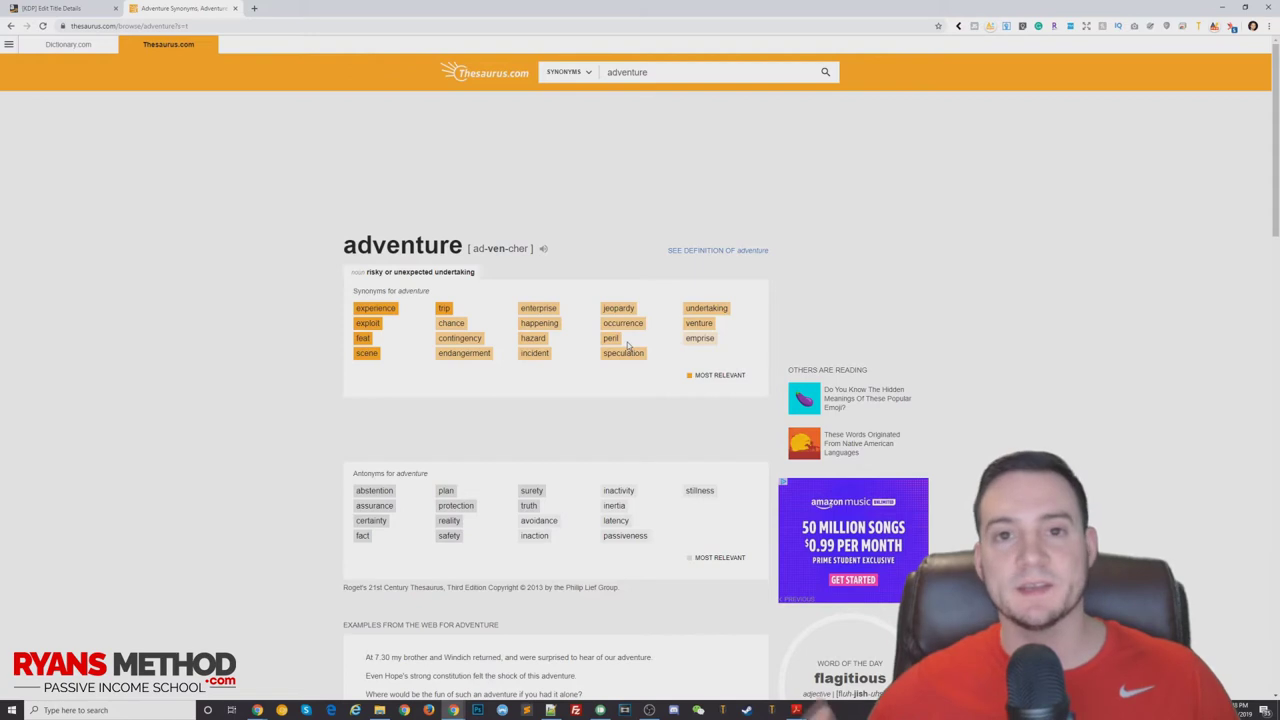
{"action": "key", "text": "ctrl+shift+Tab"}
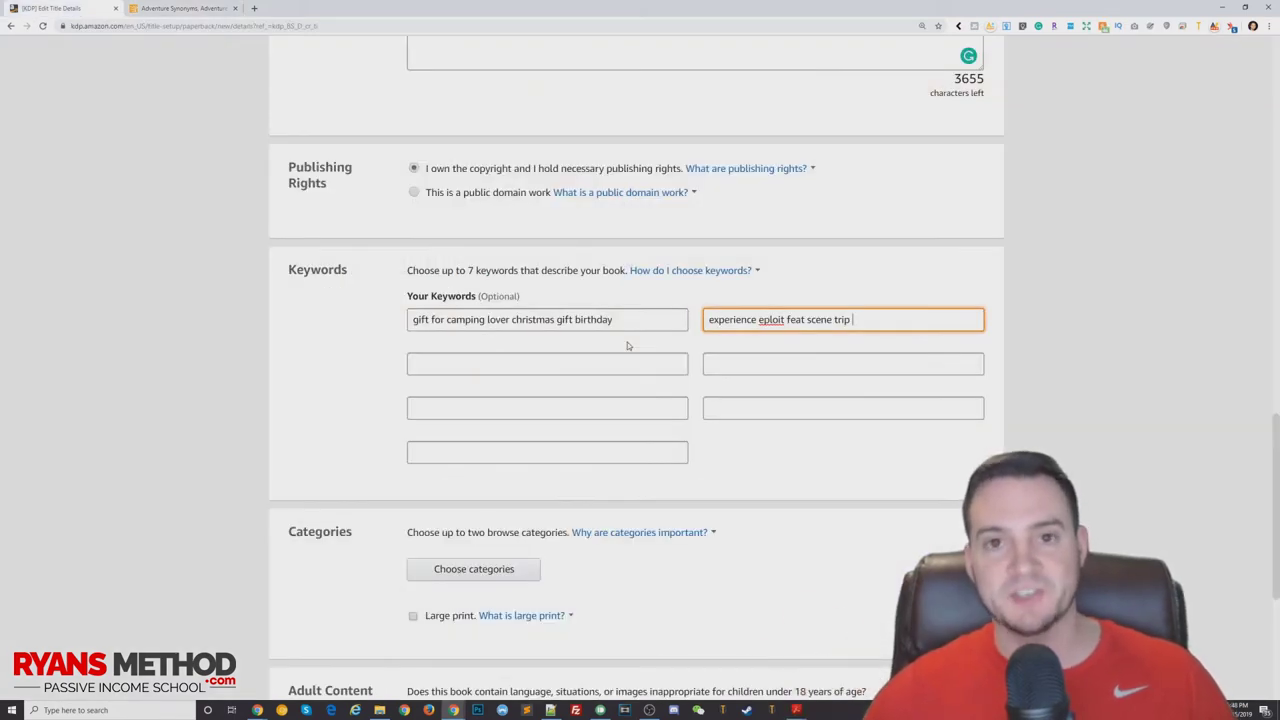
{"action": "left_click", "coordinate": [551, 362]}
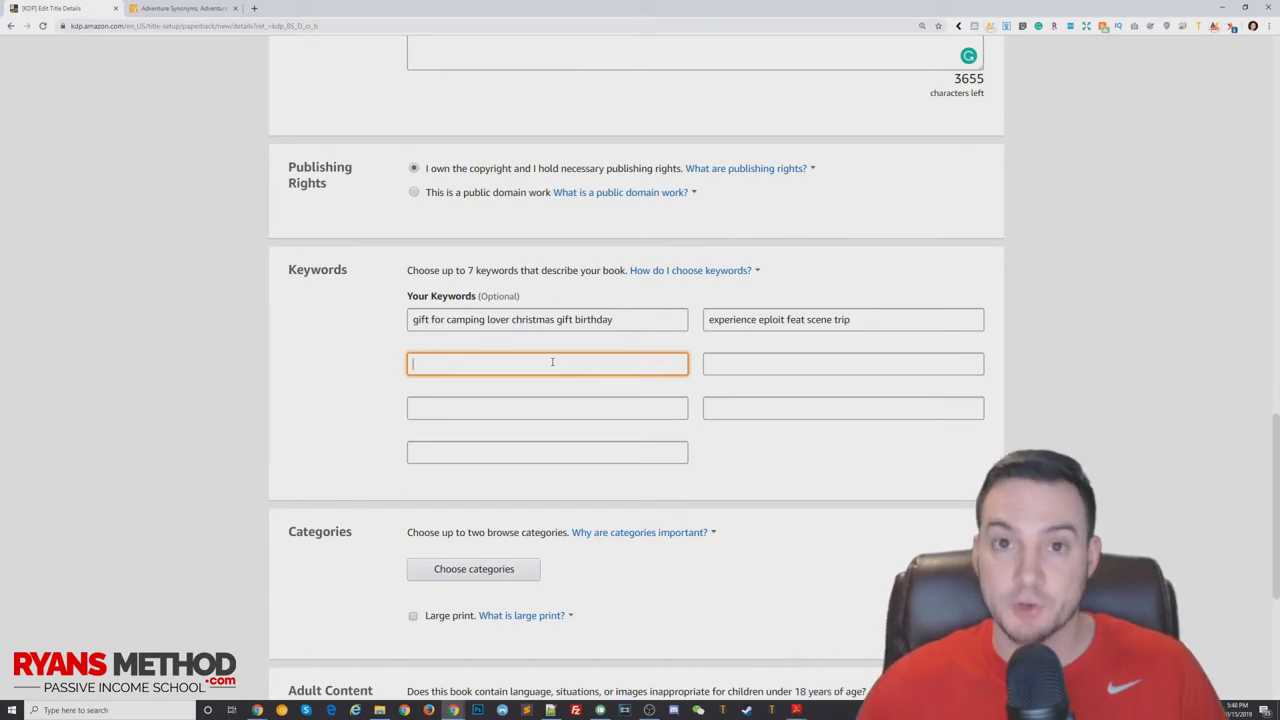
- Look up synonyms for "journal" on Thesaurus.com
{"action": "left_click", "coordinate": [203, 12]}
{"action": "double_click", "coordinate": [655, 77]}
{"action": "key", "text": "BackSpace"}
{"action": "type", "text": "journal"}
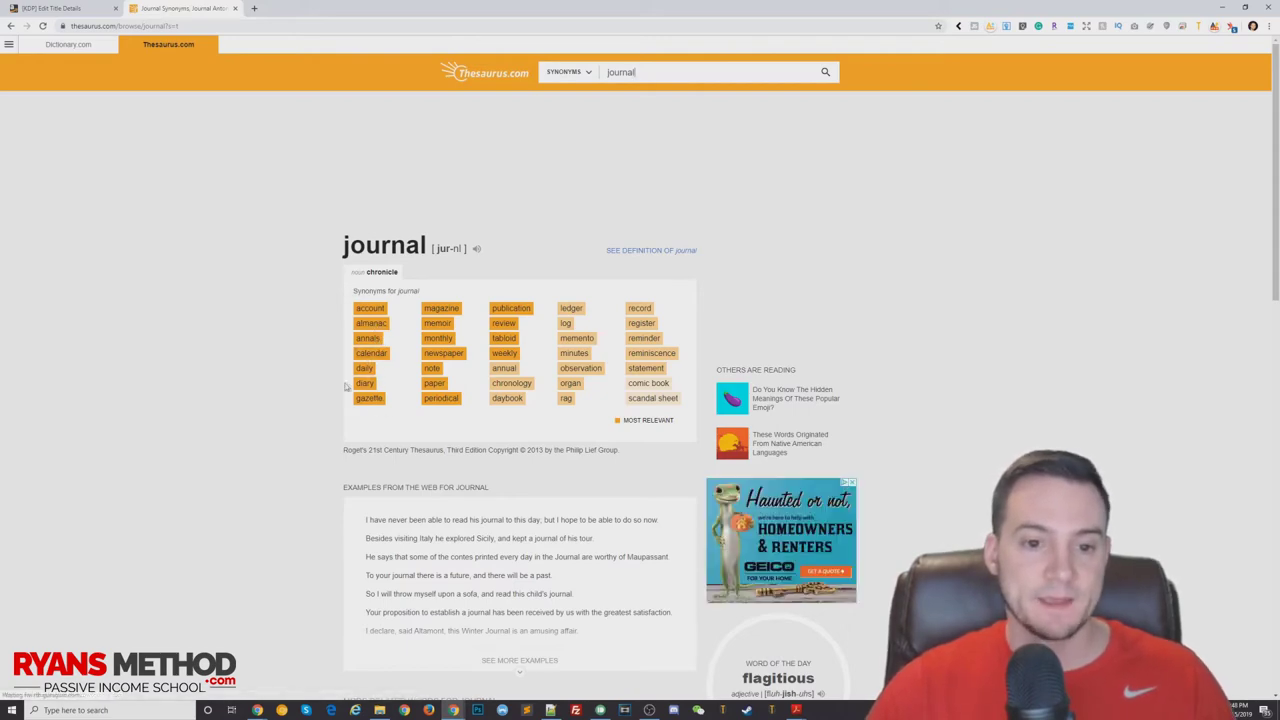
- Check the book's subtitle on the KDP form for the synonym "Diary"
{"action": "key", "text": "ctrl+shift+Tab"}
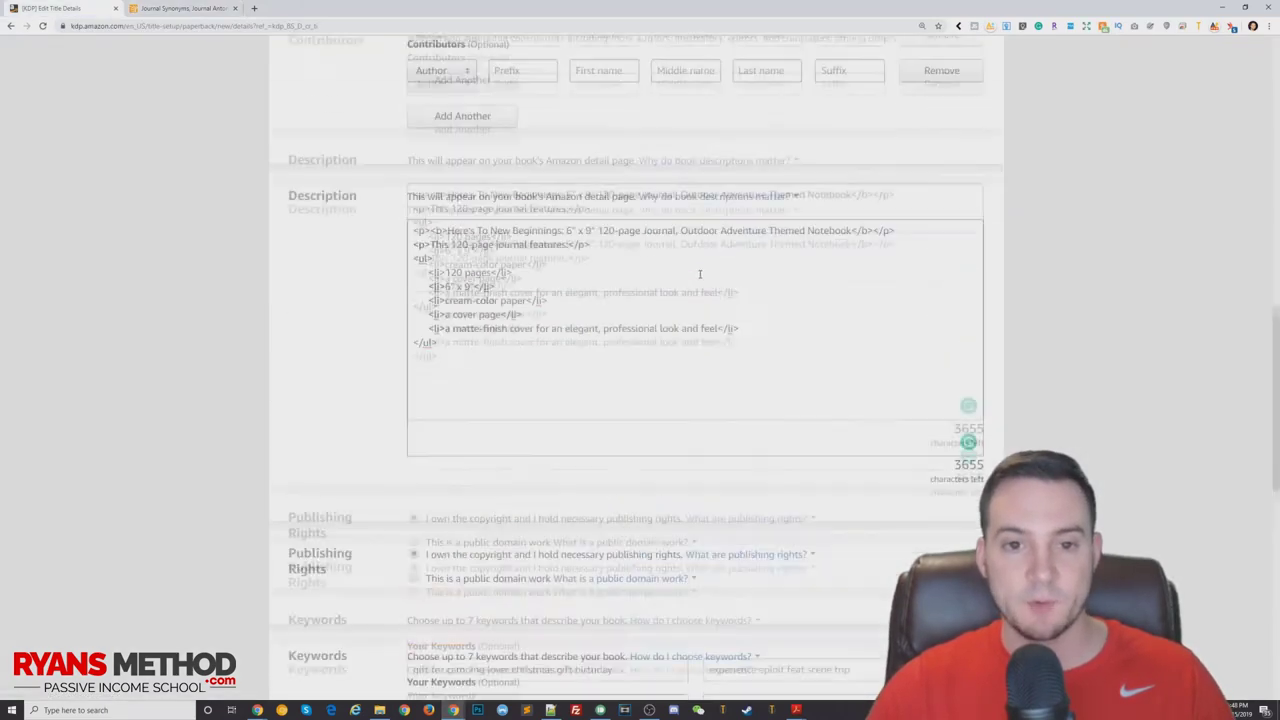
{"action": "scroll", "coordinate": [638, 278], "scroll_direction": "up", "scroll_amount": 8}
{"action": "scroll", "coordinate": [574, 254], "scroll_direction": "up", "scroll_amount": 3}
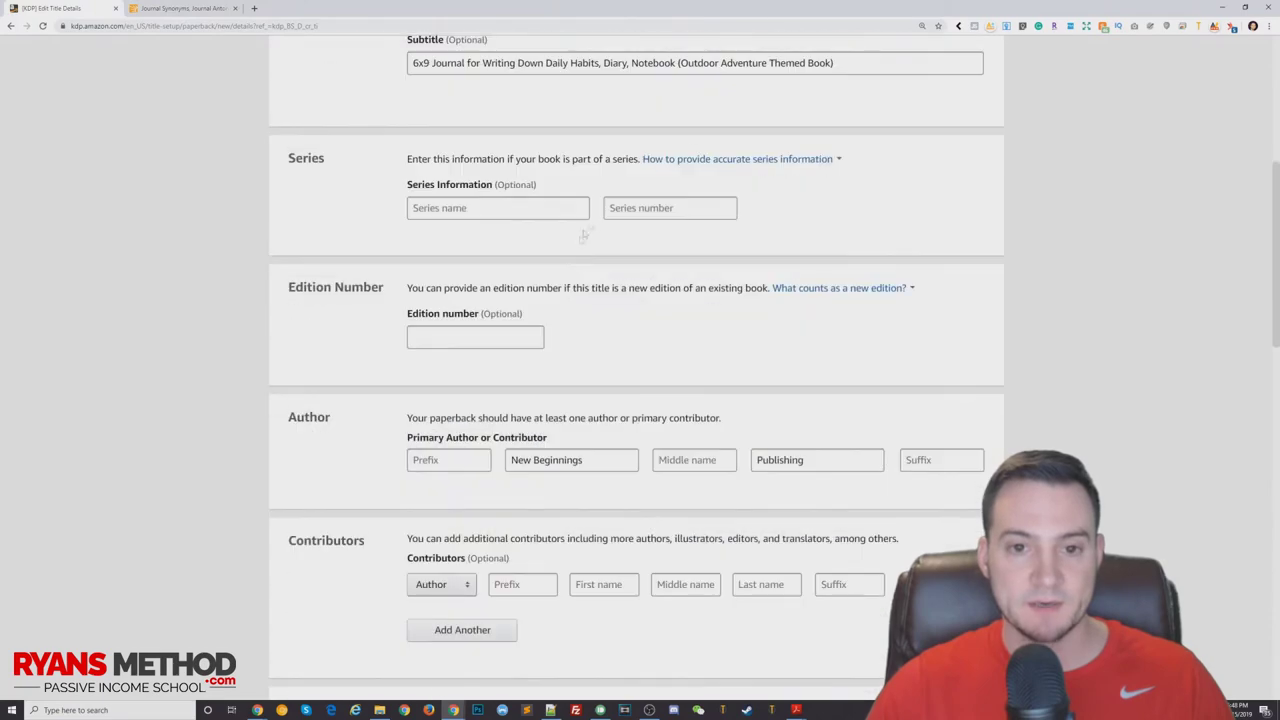
{"action": "left_click", "coordinate": [606, 63]}
{"action": "double_click", "coordinate": [615, 63]}
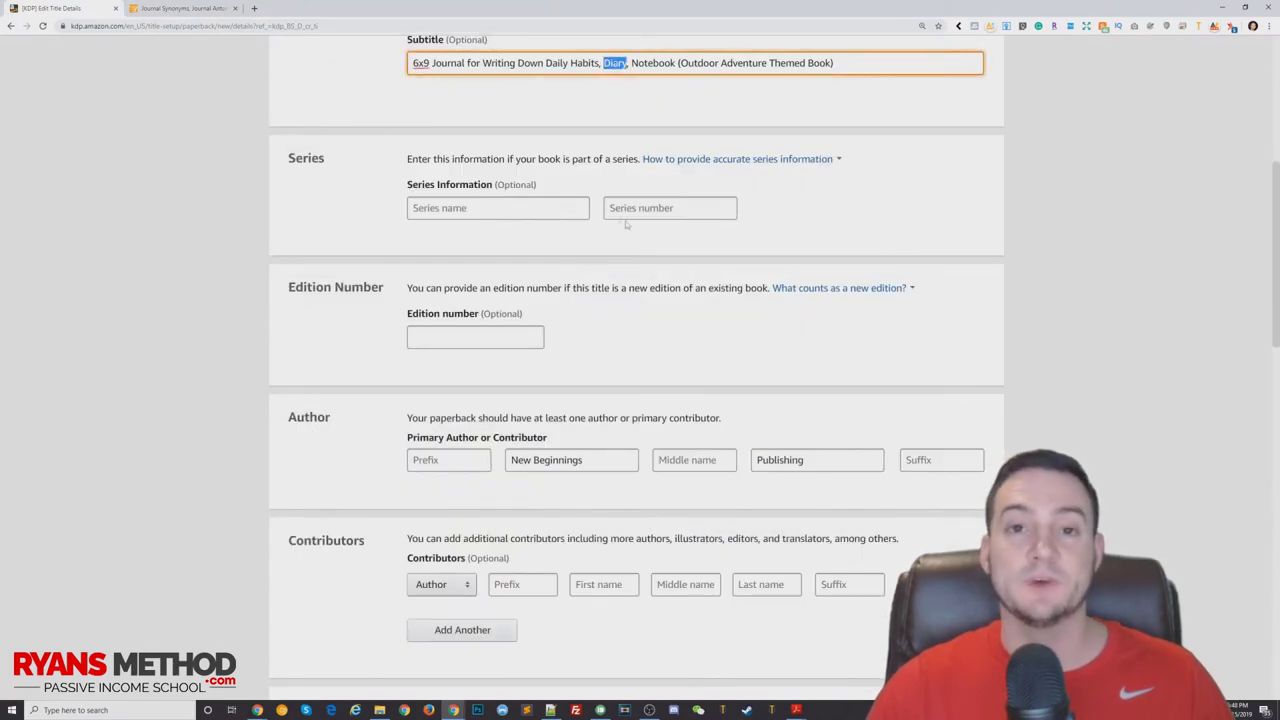
{"action": "scroll", "coordinate": [177, 297], "scroll_direction": "down", "scroll_amount": 10}
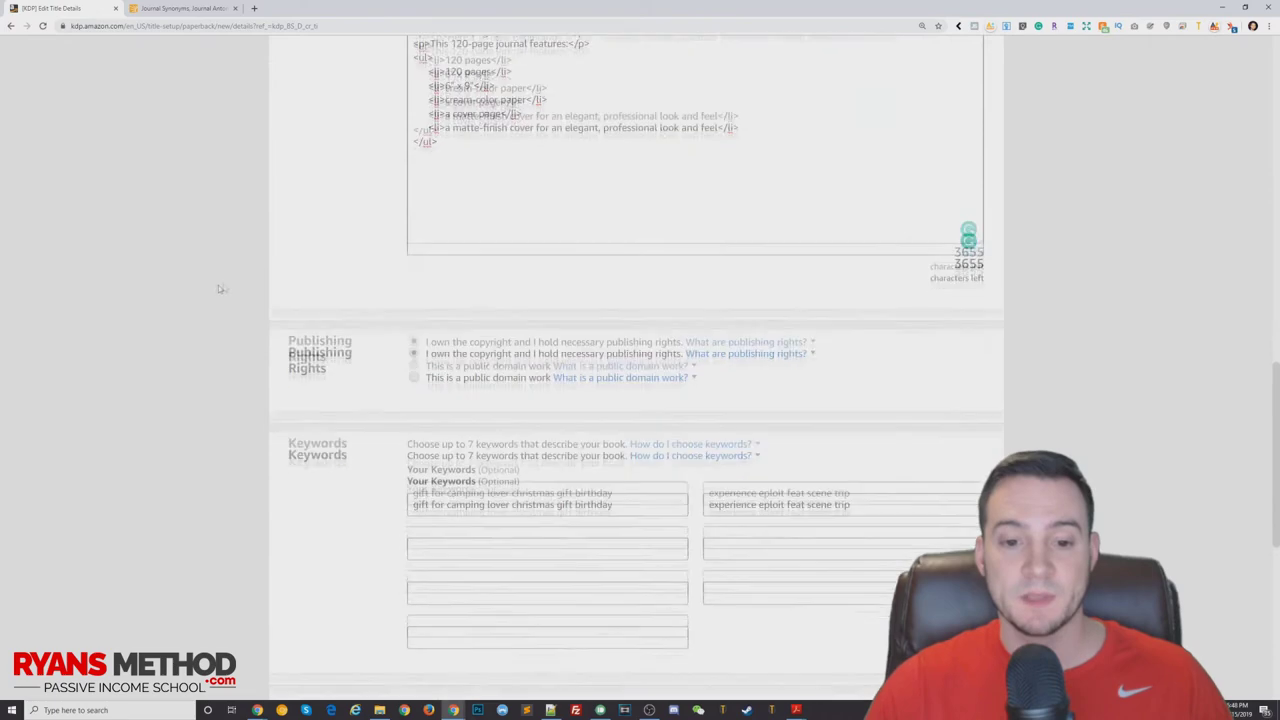
- Append the journal-related words "daily record" to the second keyword field, consulting the thesaurus results
{"action": "left_click", "coordinate": [914, 369]}
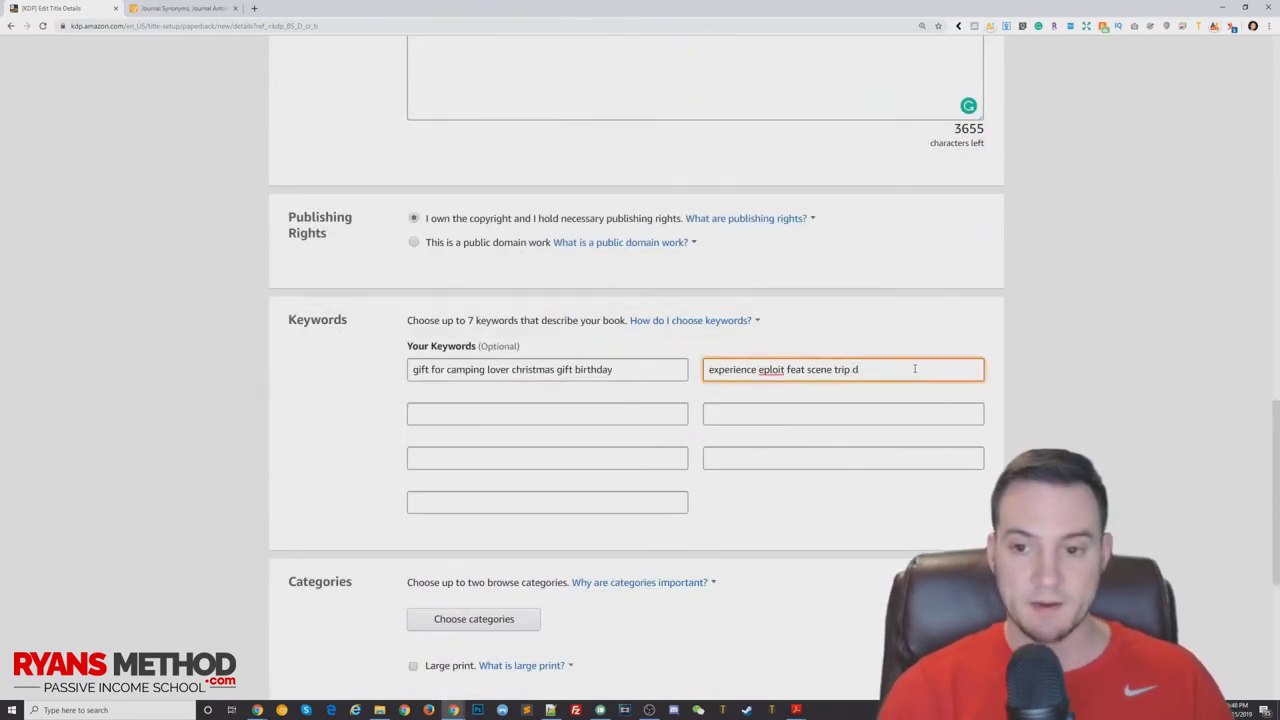
{"action": "key", "text": "ctrl+Tab"}
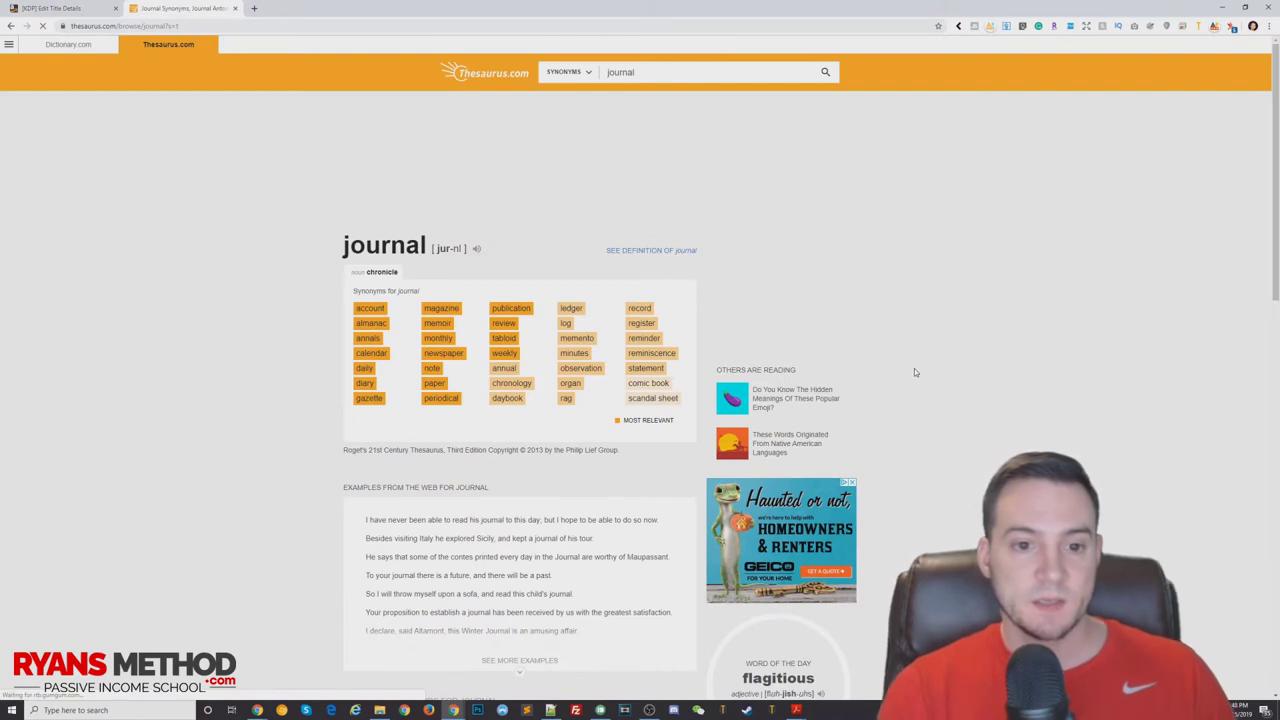
{"action": "key", "text": "ctrl+shift+Tab"}
{"action": "type", "text": "daily"}
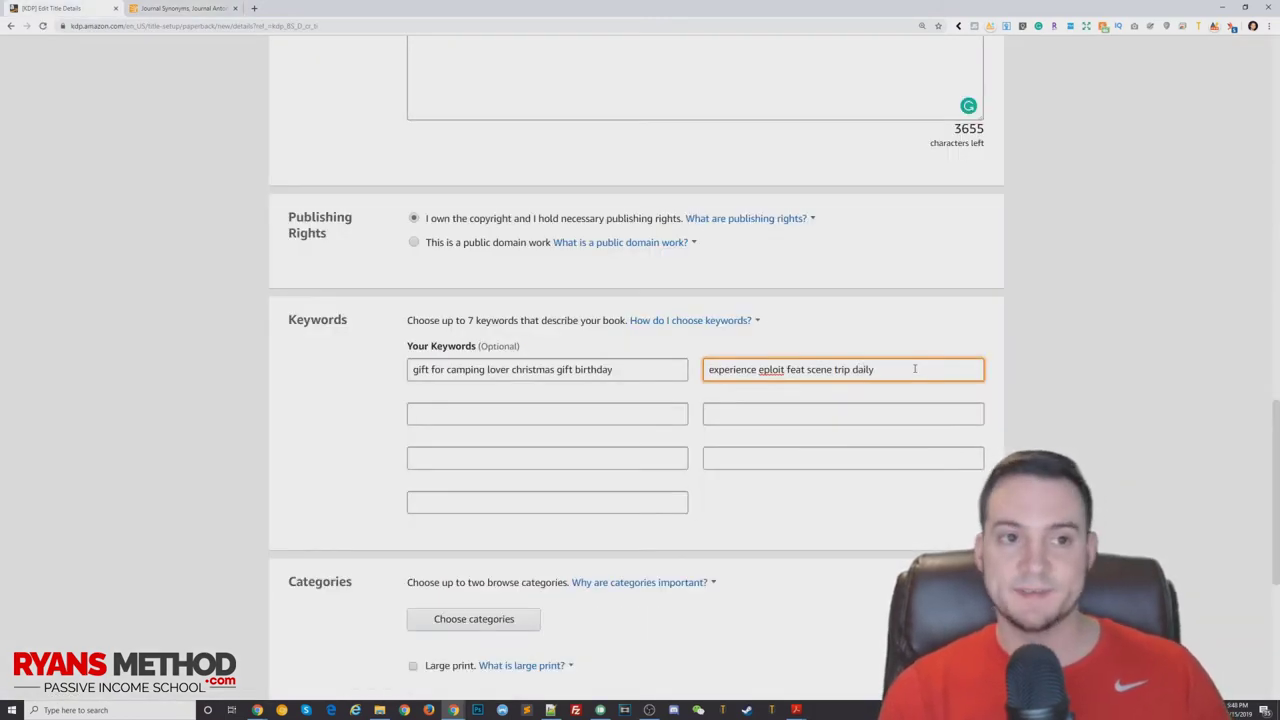
{"action": "key", "text": "ctrl+Tab"}
{"action": "key", "text": "ctrl+shift+Tab"}
{"action": "type", "text": "recorcd"}
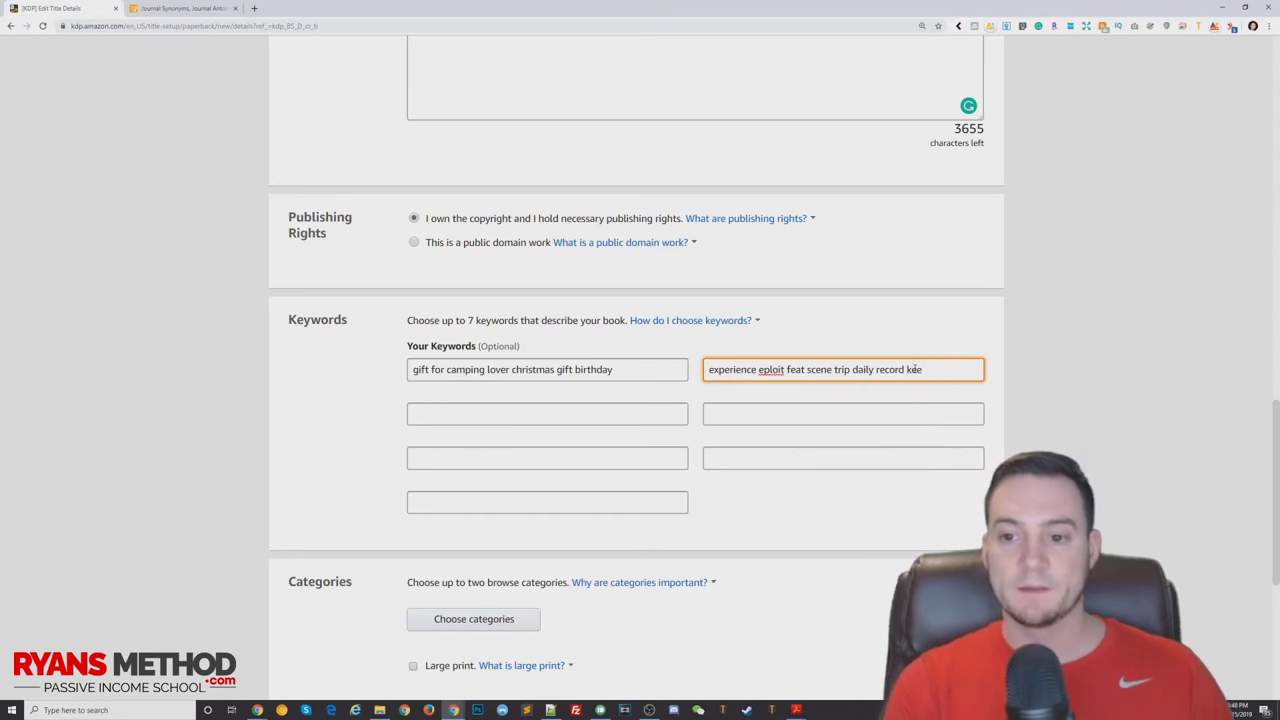
{"action": "key", "text": "BackSpace"}
{"action": "key", "text": "BackSpace"}
{"action": "key", "text": "BackSpace"}
- Enter "keeping" in the third keyword field
{"action": "key", "text": "Tab"}
{"action": "type", "text": "keepign"}
{"action": "key", "text": "BackSpace"}
{"action": "key", "text": "BackSpace"}
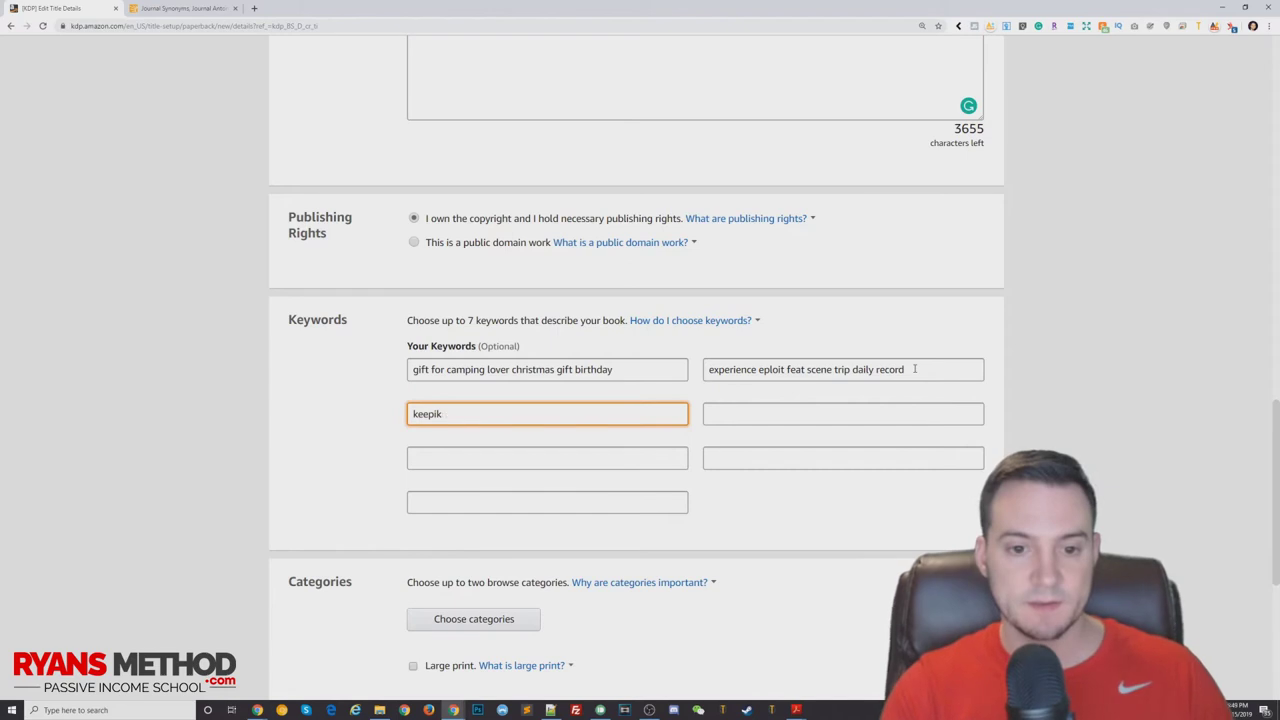
{"action": "type", "text": "ng"}
- Switch to Notepad++ to review the line "keeping note notekeeping" below the HTML draft, and return to the KDP form
{"action": "key", "text": "alt+Tab"}
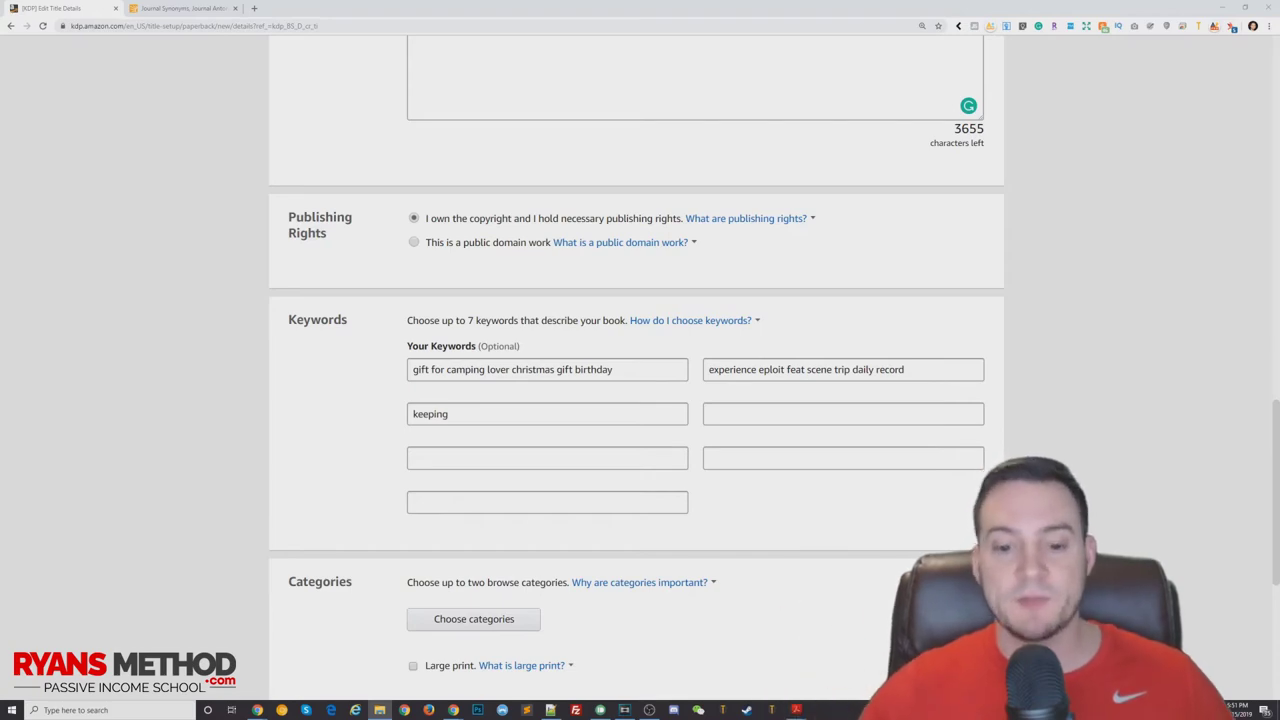
{"action": "left_click", "coordinate": [550, 710]}
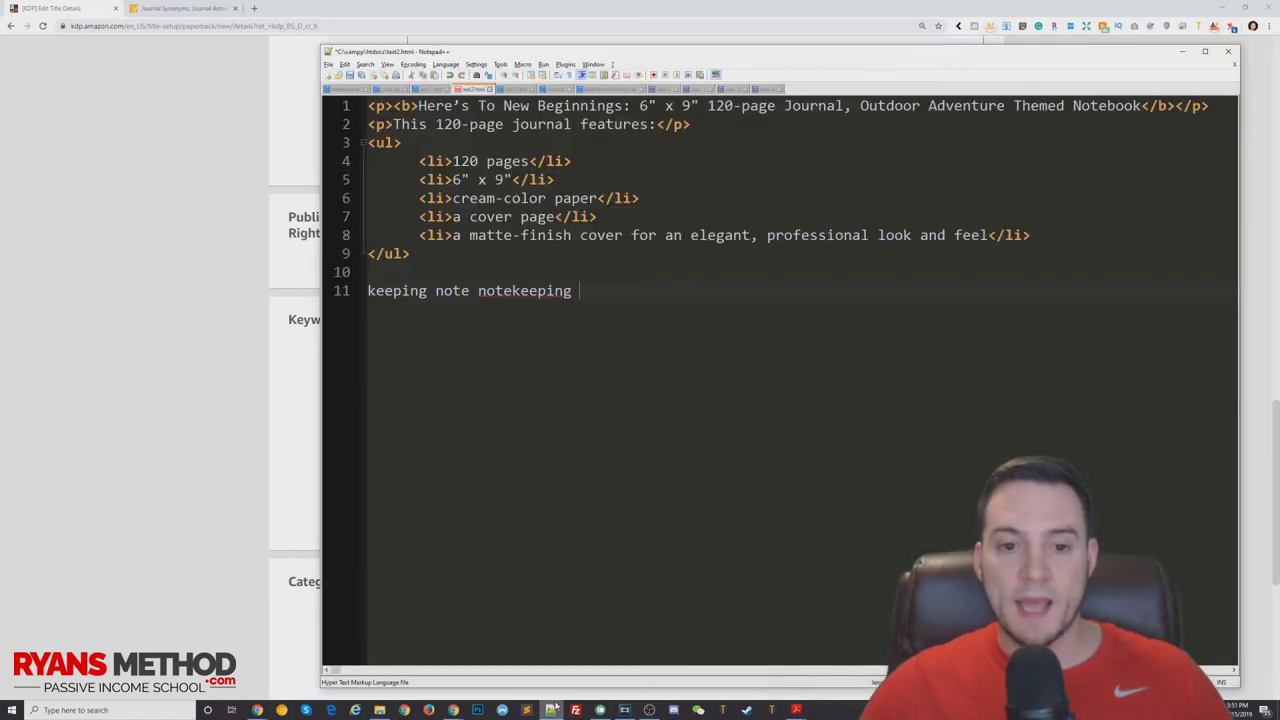
{"action": "key", "text": "shift+Home"}
{"action": "left_click", "coordinate": [121, 295]}
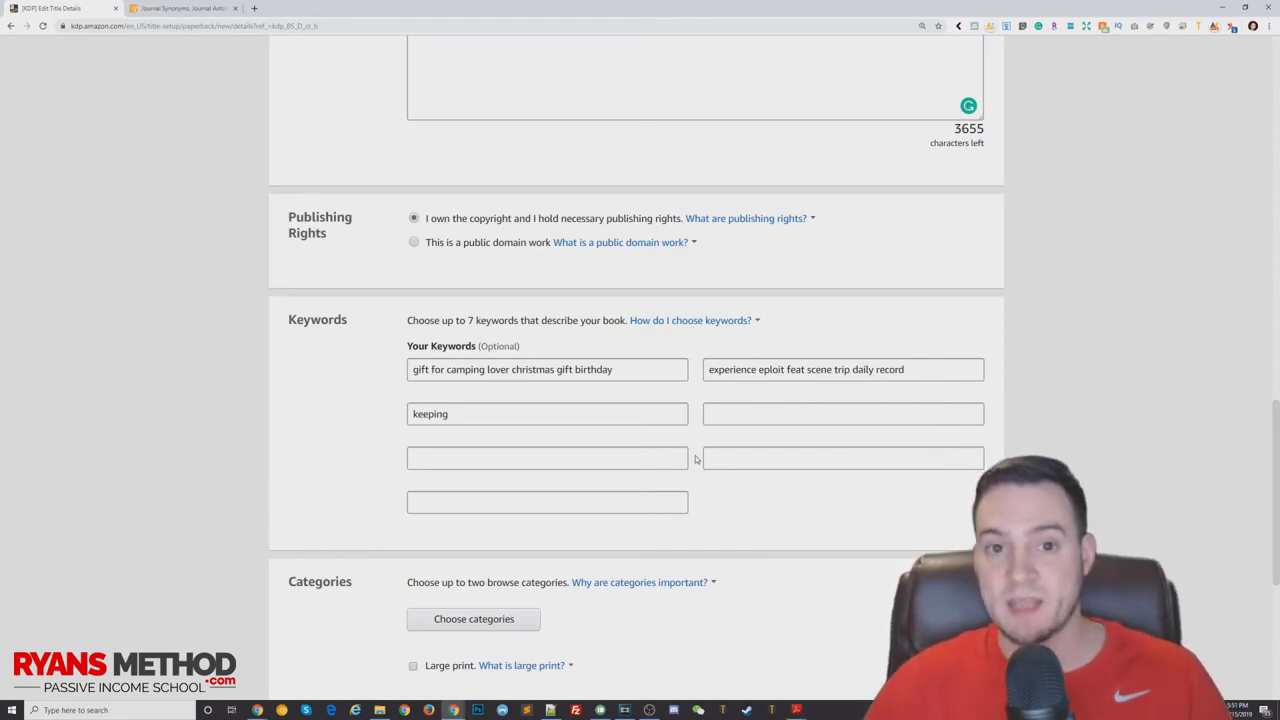
- Recheck the book details entered earlier in the form and review the filled and empty keyword fields
{"action": "scroll", "coordinate": [697, 458], "scroll_direction": "up", "scroll_amount": 15}
{"action": "triple_click", "coordinate": [409, 434]}
{"action": "key", "text": "Tab"}
{"action": "scroll", "coordinate": [276, 520], "scroll_direction": "down", "scroll_amount": 3}
{"action": "scroll", "coordinate": [281, 502], "scroll_direction": "down", "scroll_amount": 12}
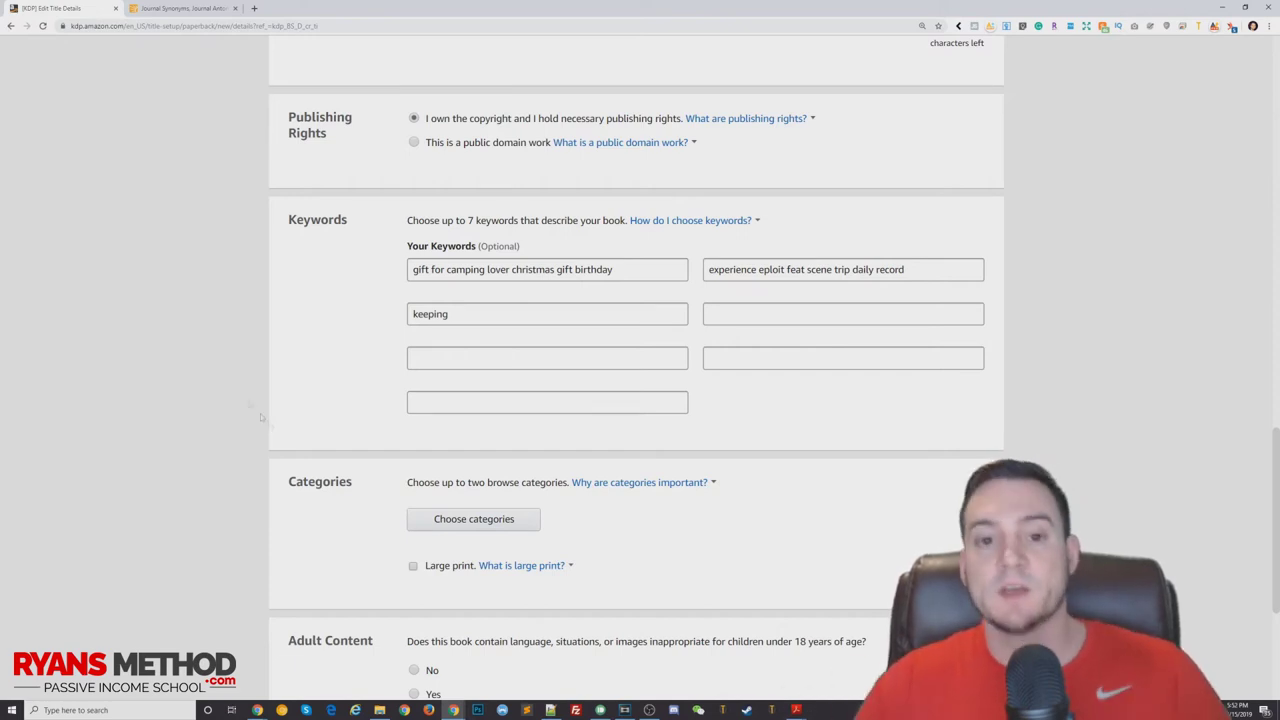
{"action": "left_click", "coordinate": [529, 316]}
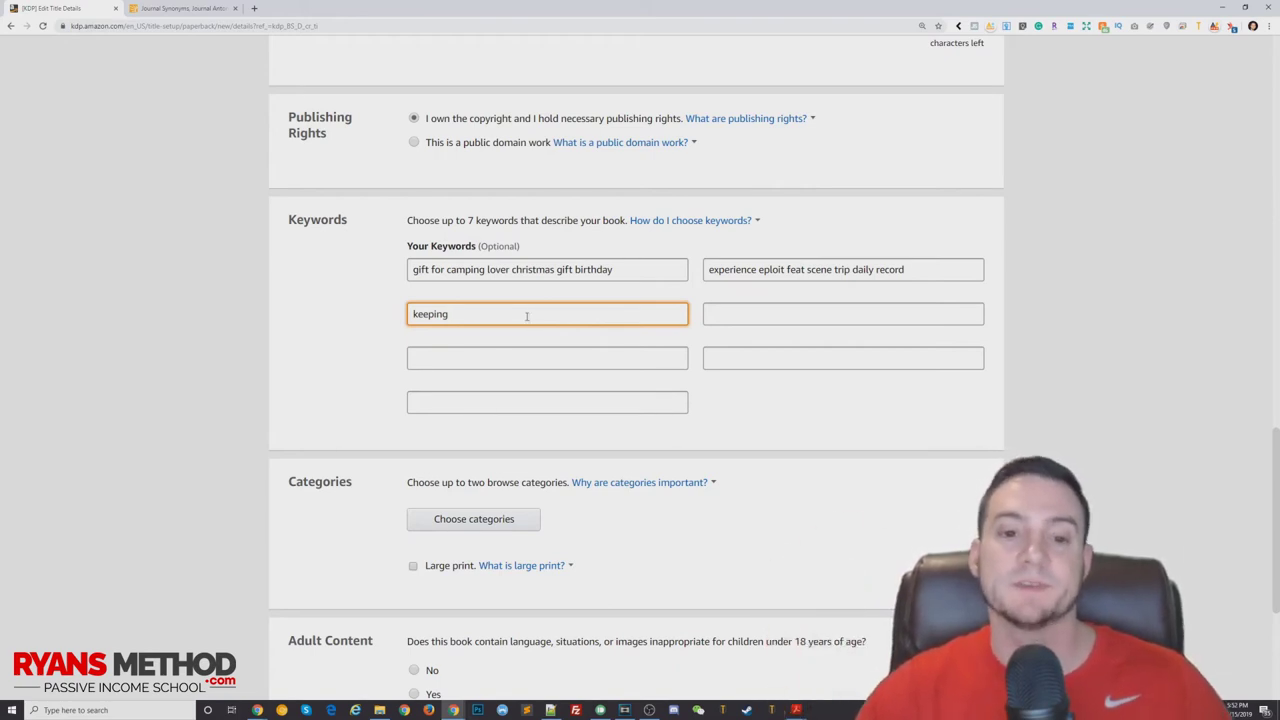
{"action": "left_click", "coordinate": [840, 267]}
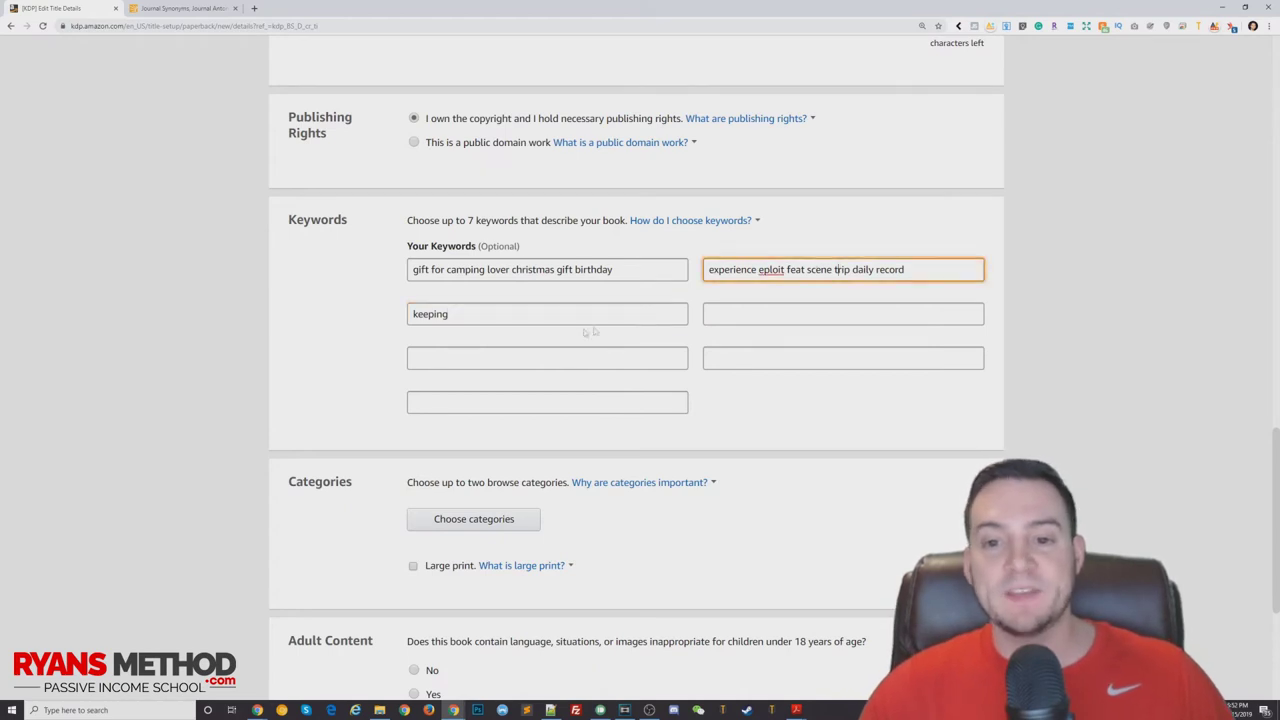
{"action": "left_click", "coordinate": [745, 356]}
{"action": "left_click", "coordinate": [600, 403]}
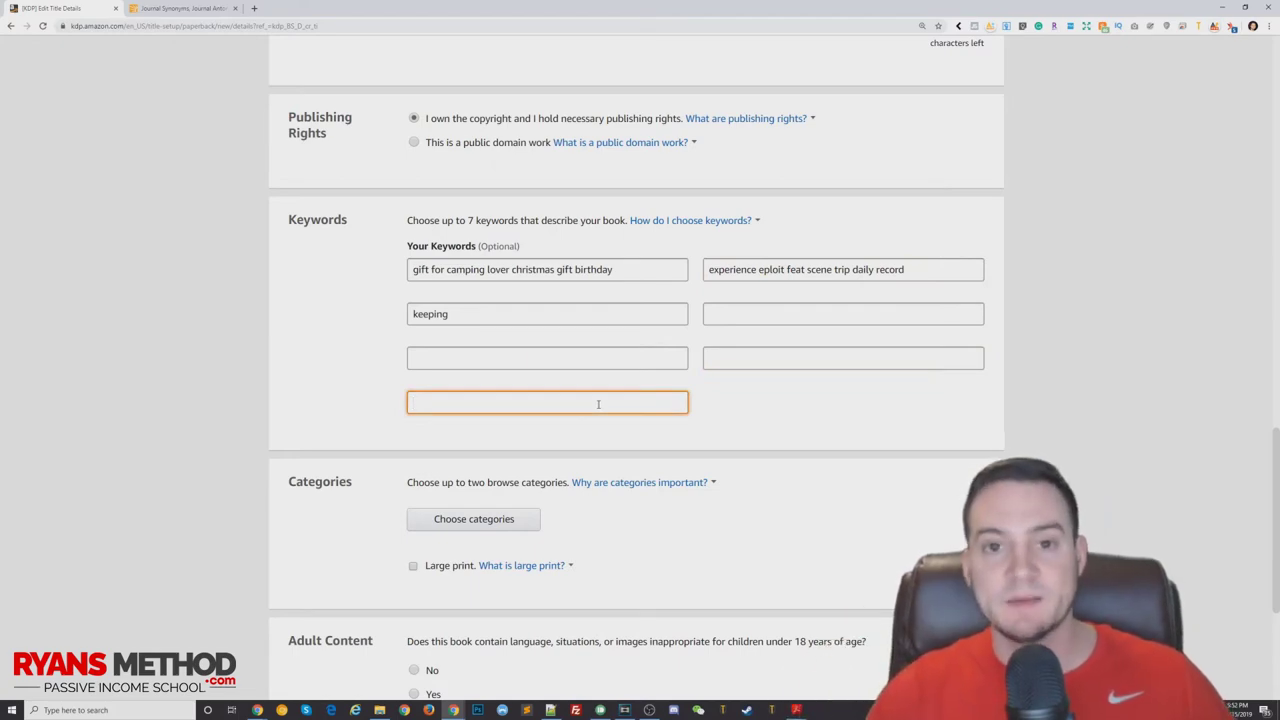
- View the cover in kdp.pdf in Adobe Acrobat Reader, and return to the KDP form at the Categories section
{"action": "mouse_move", "coordinate": [796, 710]}
{"action": "left_click", "coordinate": [735, 660]}
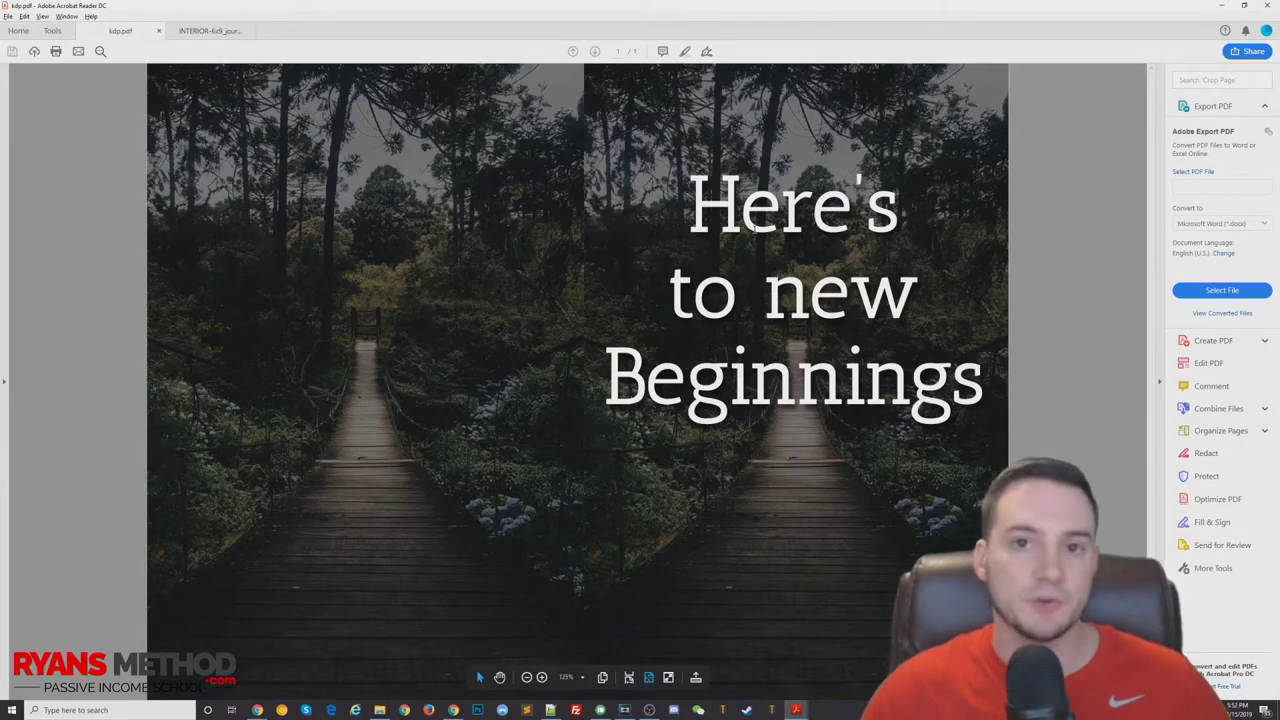
{"action": "key", "text": "alt+Tab"}
{"action": "scroll", "coordinate": [366, 262], "scroll_direction": "down", "scroll_amount": 1}
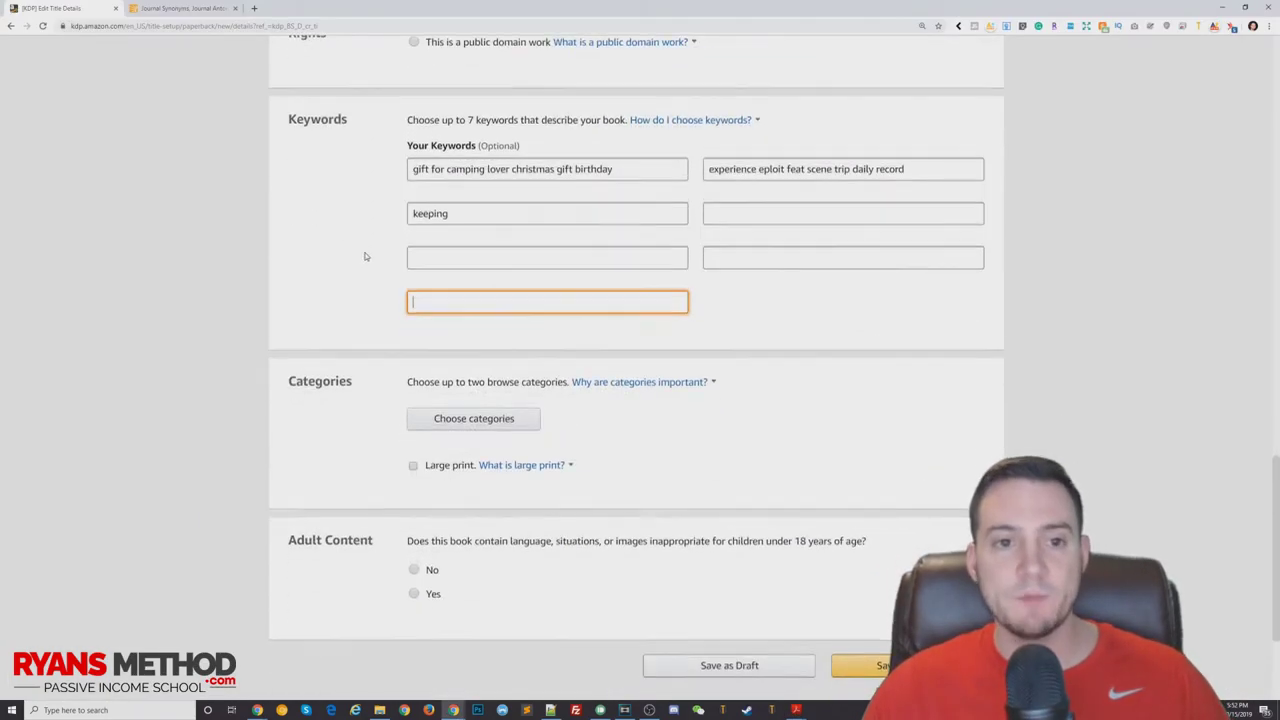
{"action": "scroll", "coordinate": [365, 256], "scroll_direction": "down", "scroll_amount": 1}
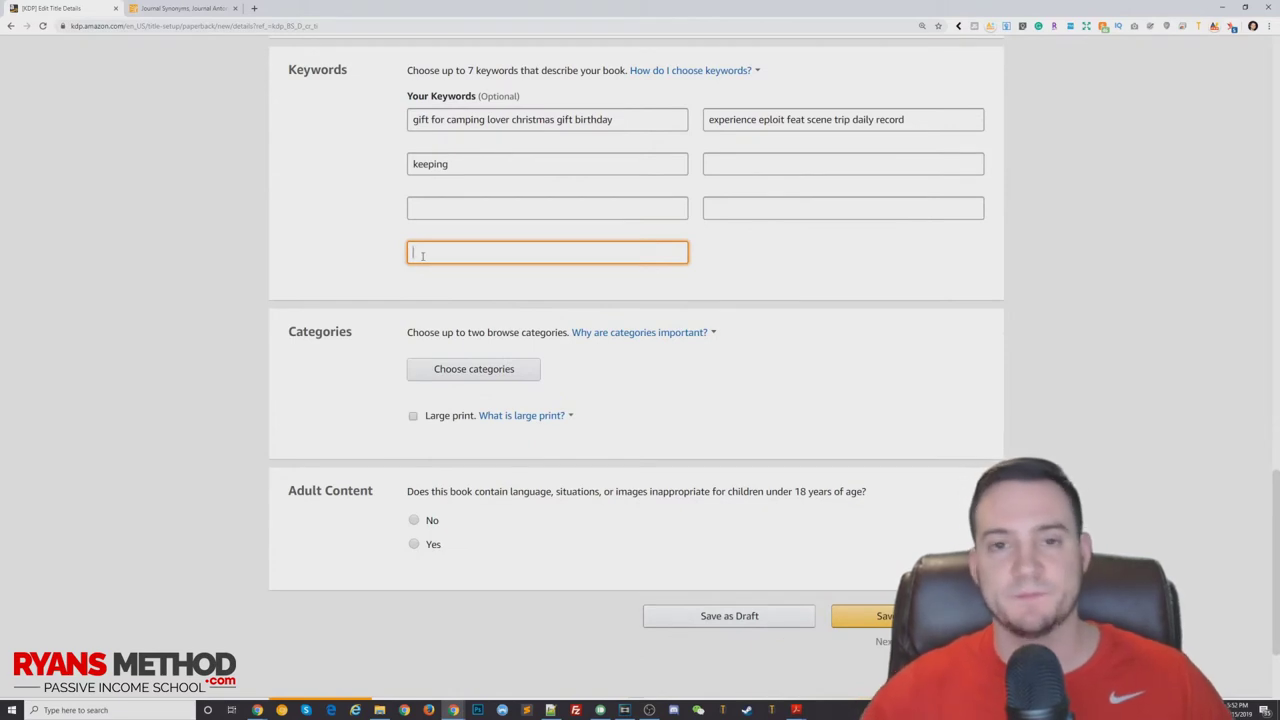
{"action": "left_click", "coordinate": [428, 289]}
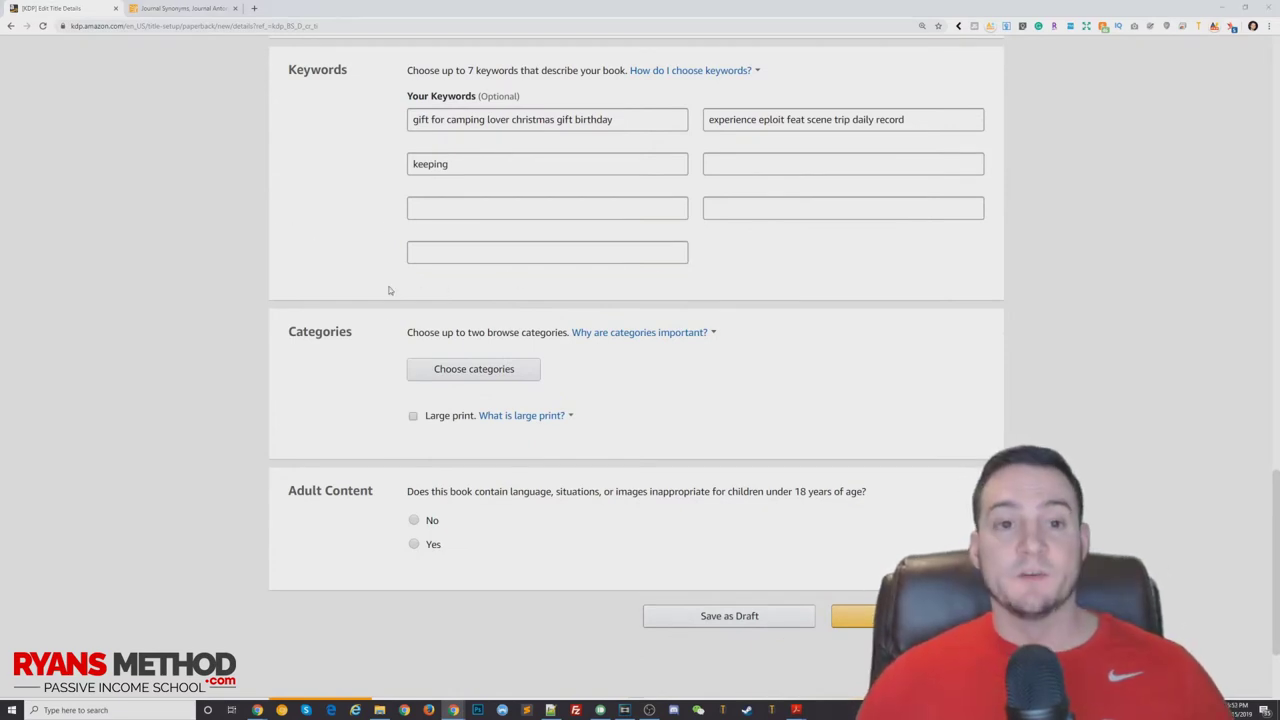
- Add Literary Collections > Diaries & Journals as the book's first browse category
{"action": "left_click", "coordinate": [455, 369]}
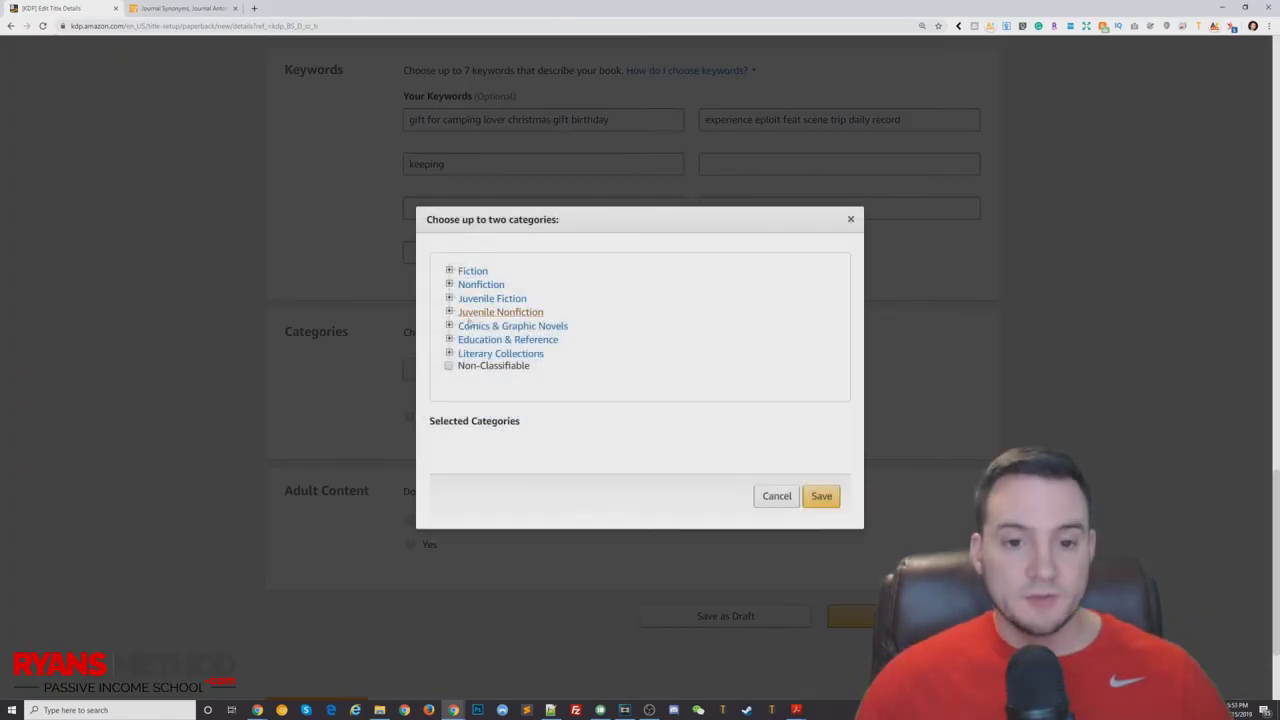
{"action": "left_click", "coordinate": [449, 354]}
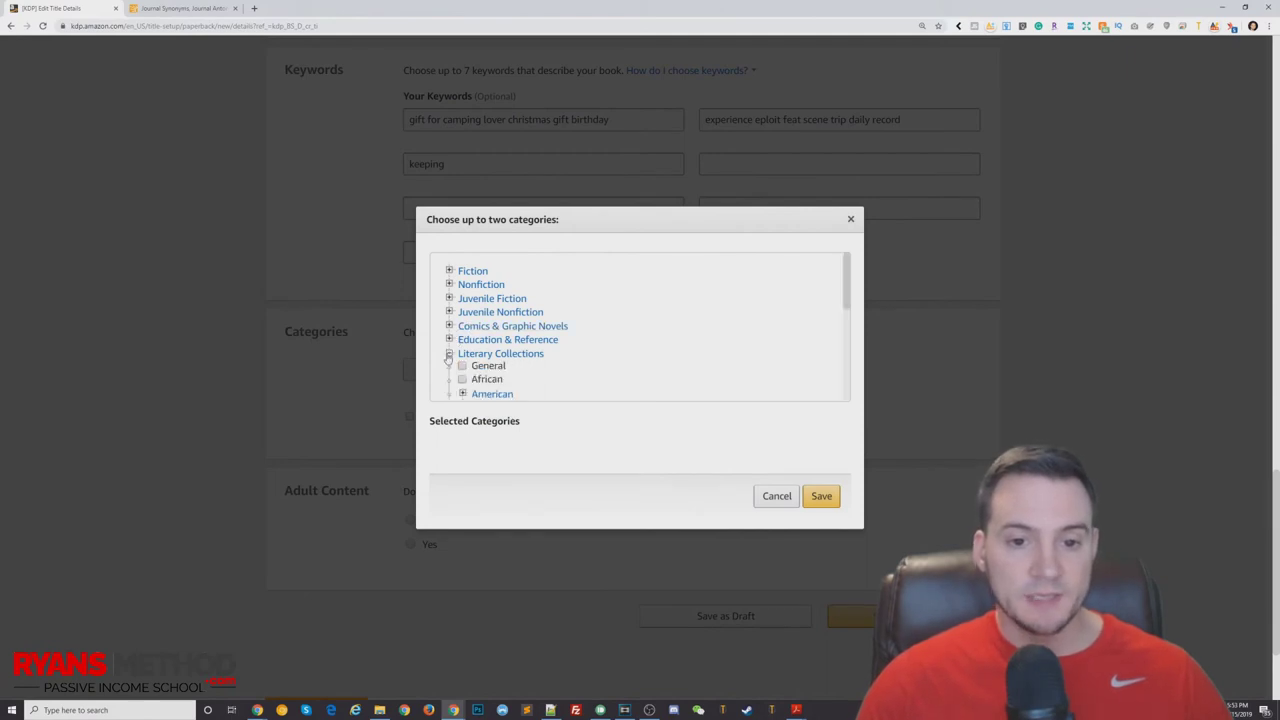
{"action": "scroll", "coordinate": [465, 357], "scroll_direction": "down", "scroll_amount": 1}
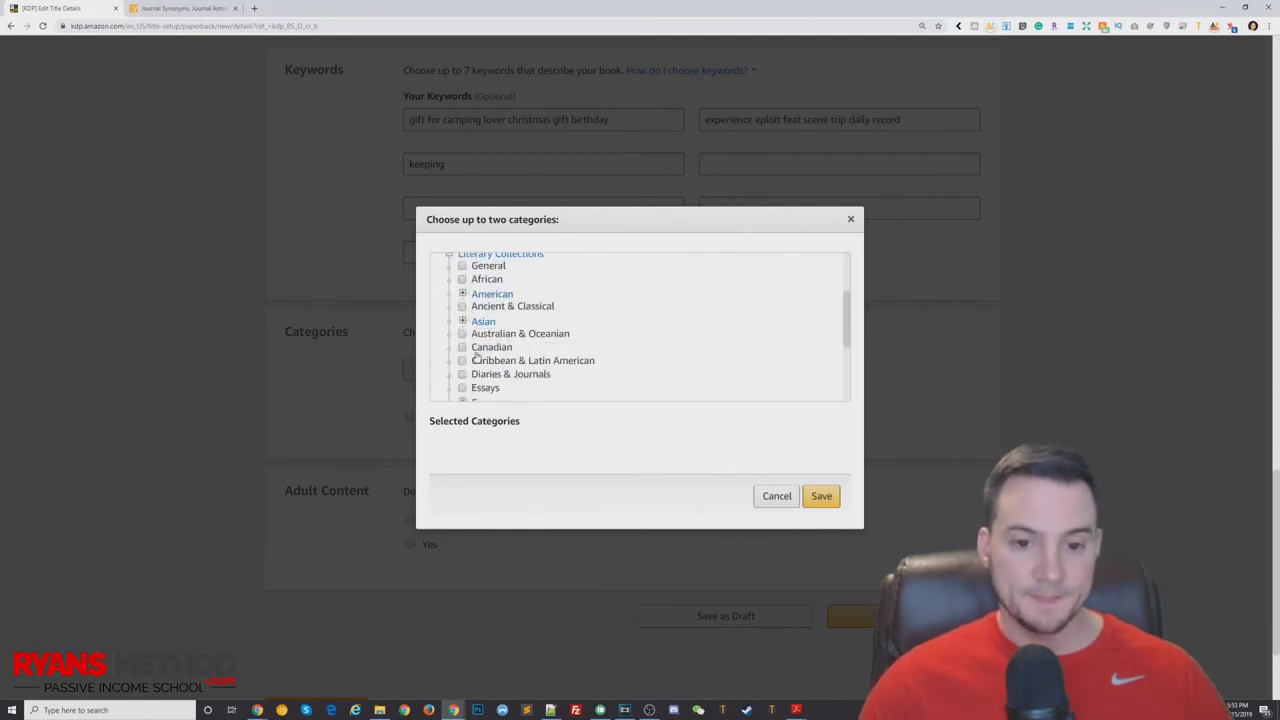
{"action": "scroll", "coordinate": [476, 356], "scroll_direction": "down", "scroll_amount": 1}
{"action": "scroll", "coordinate": [470, 365], "scroll_direction": "up", "scroll_amount": 1}
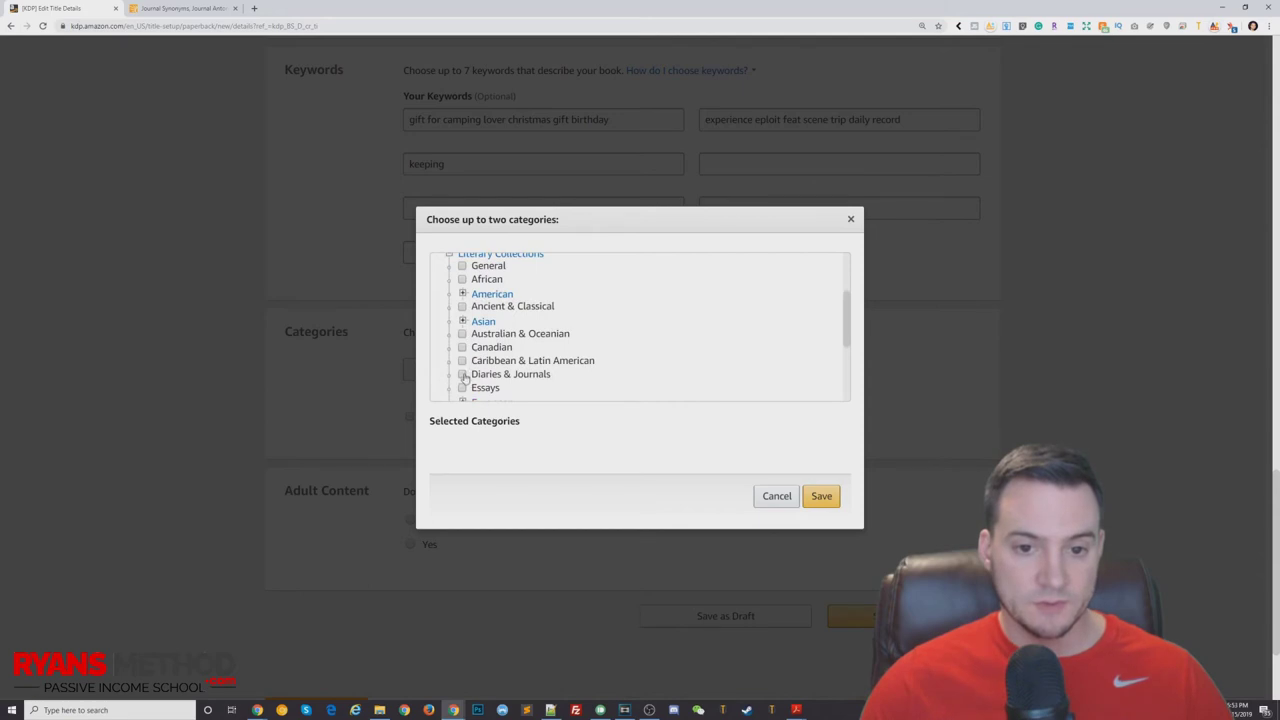
{"action": "left_click", "coordinate": [463, 374]}
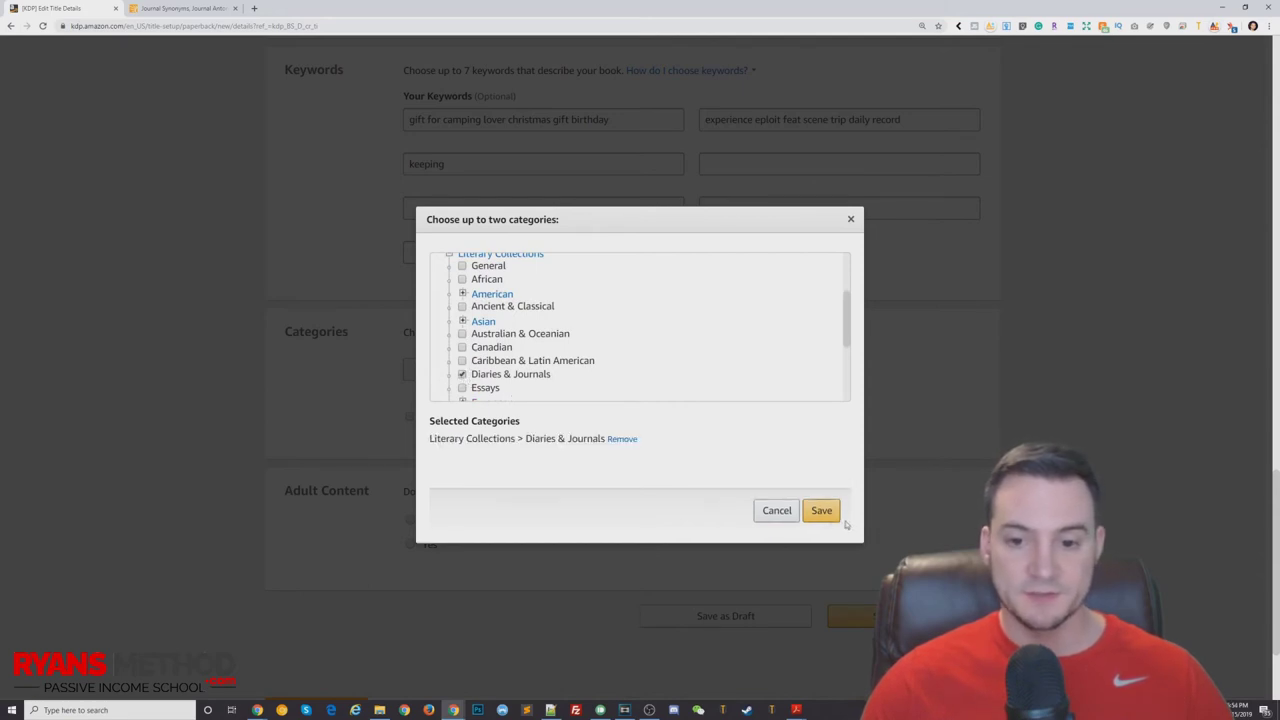
- Add Nonfiction > Self-Help > Personal Growth > General as the second browse category, and save the category selection
{"action": "scroll", "coordinate": [555, 382], "scroll_direction": "down", "scroll_amount": 1}
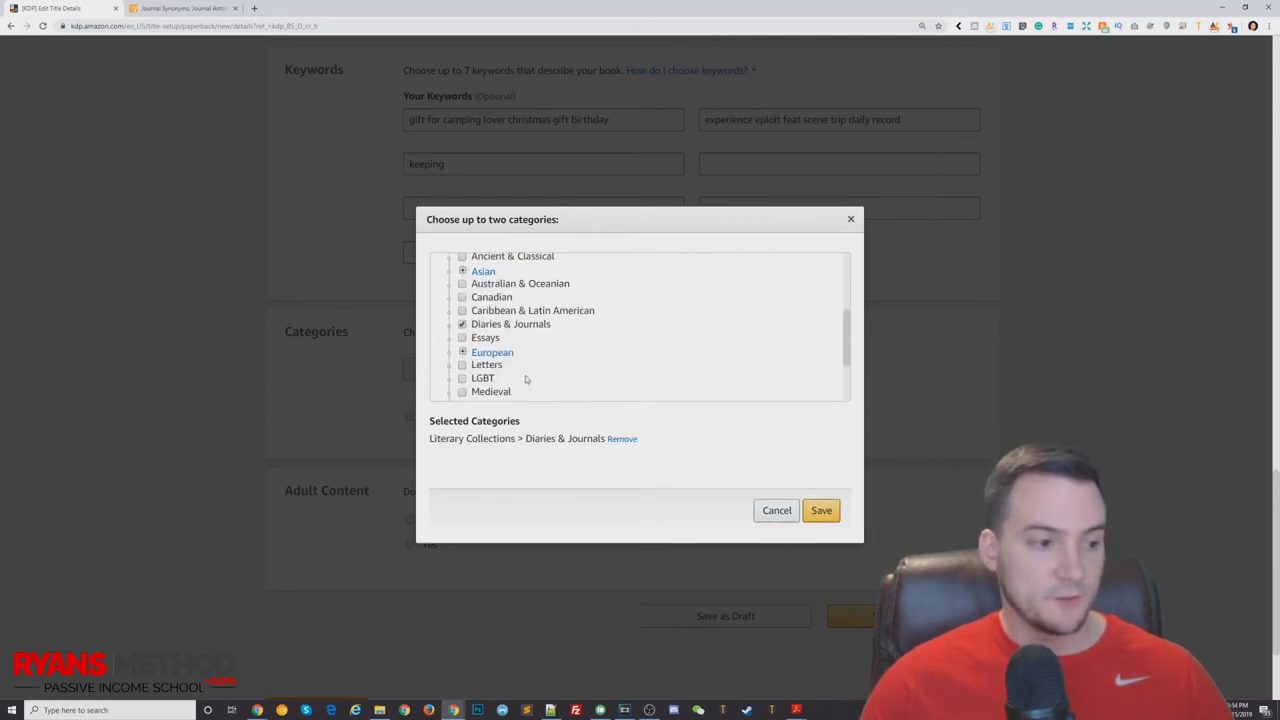
{"action": "scroll", "coordinate": [527, 367], "scroll_direction": "up", "scroll_amount": 3}
{"action": "left_click", "coordinate": [449, 354]}
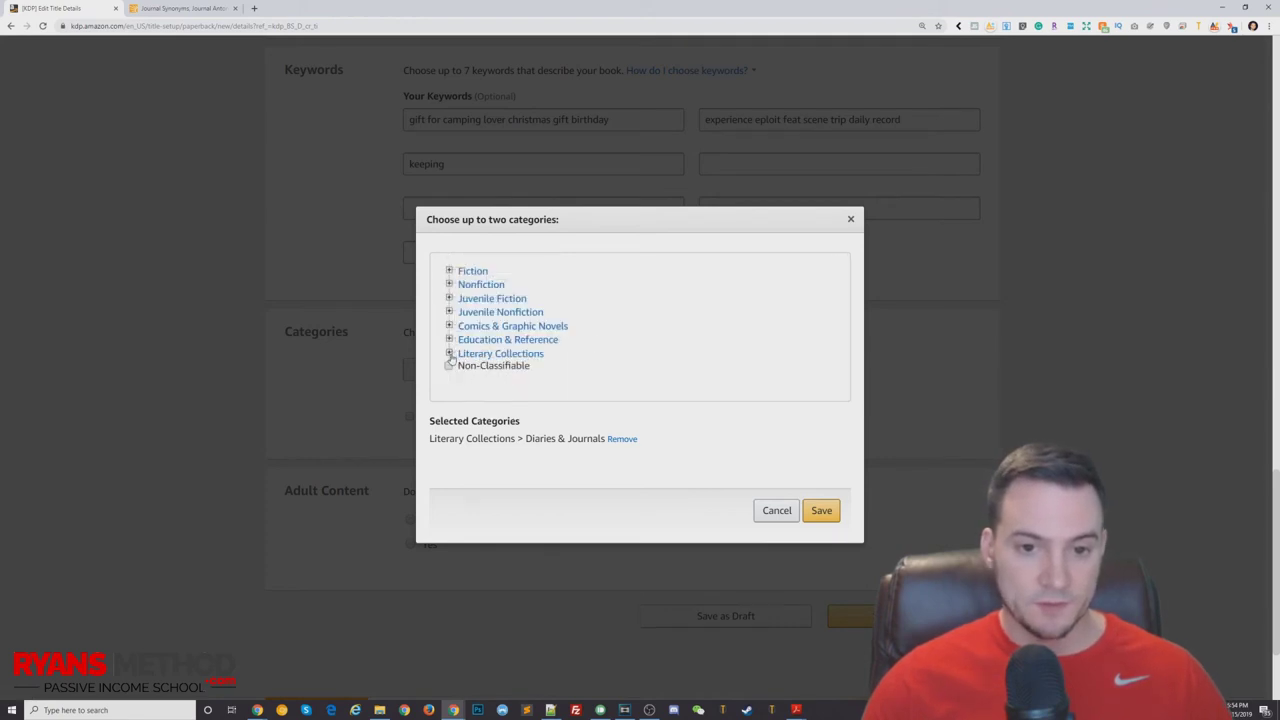
{"action": "left_click", "coordinate": [449, 285]}
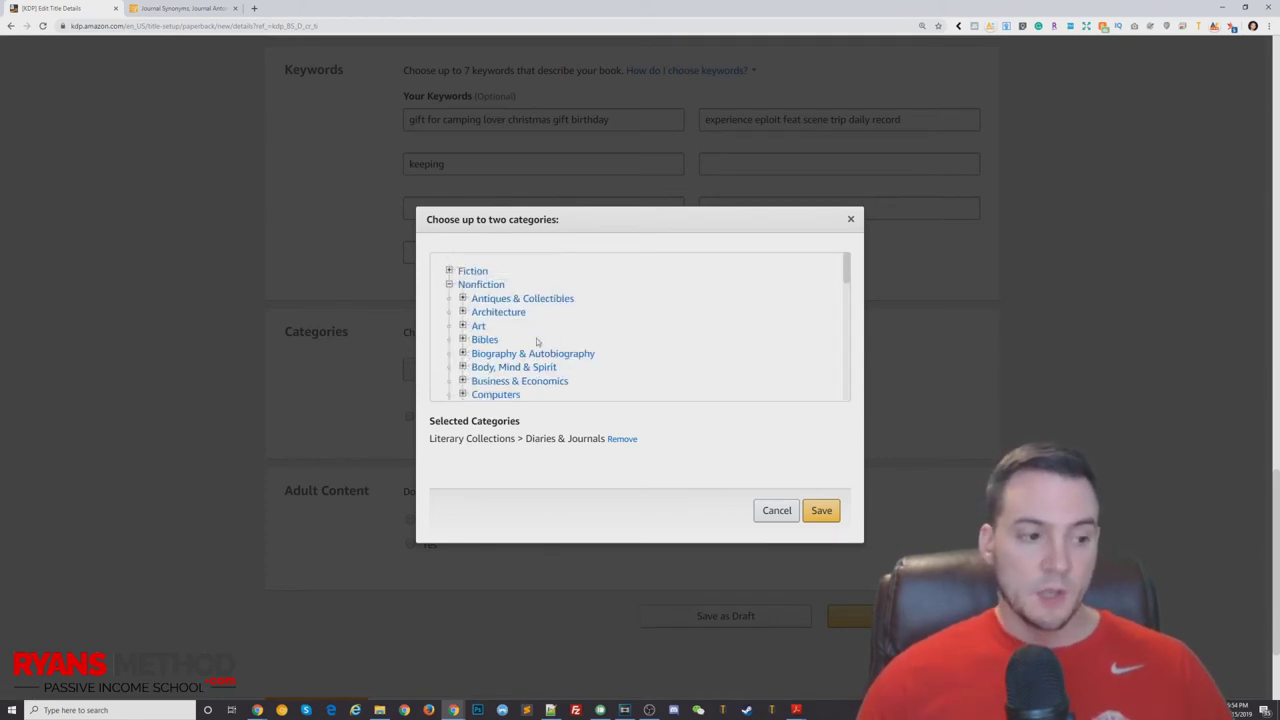
{"action": "scroll", "coordinate": [524, 320], "scroll_direction": "down", "scroll_amount": 8}
{"action": "scroll", "coordinate": [500, 338], "scroll_direction": "down", "scroll_amount": 3}
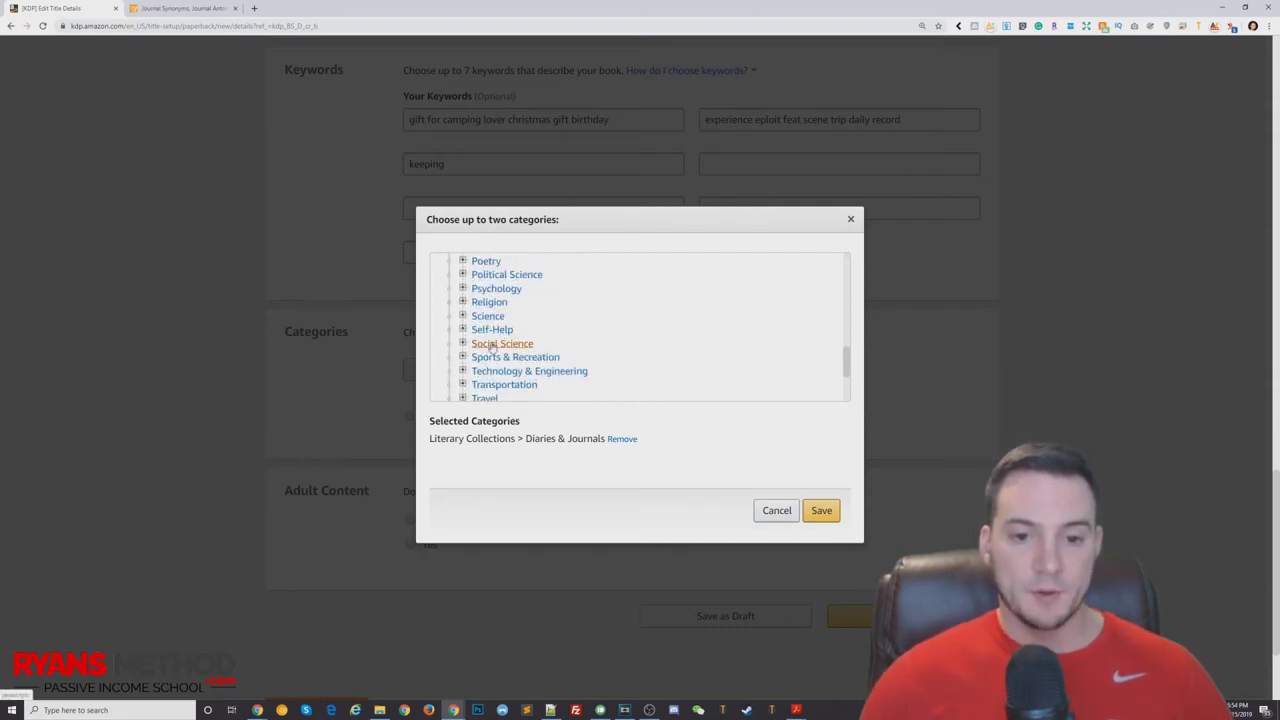
{"action": "left_click", "coordinate": [462, 329]}
{"action": "scroll", "coordinate": [490, 367], "scroll_direction": "down", "scroll_amount": 6}
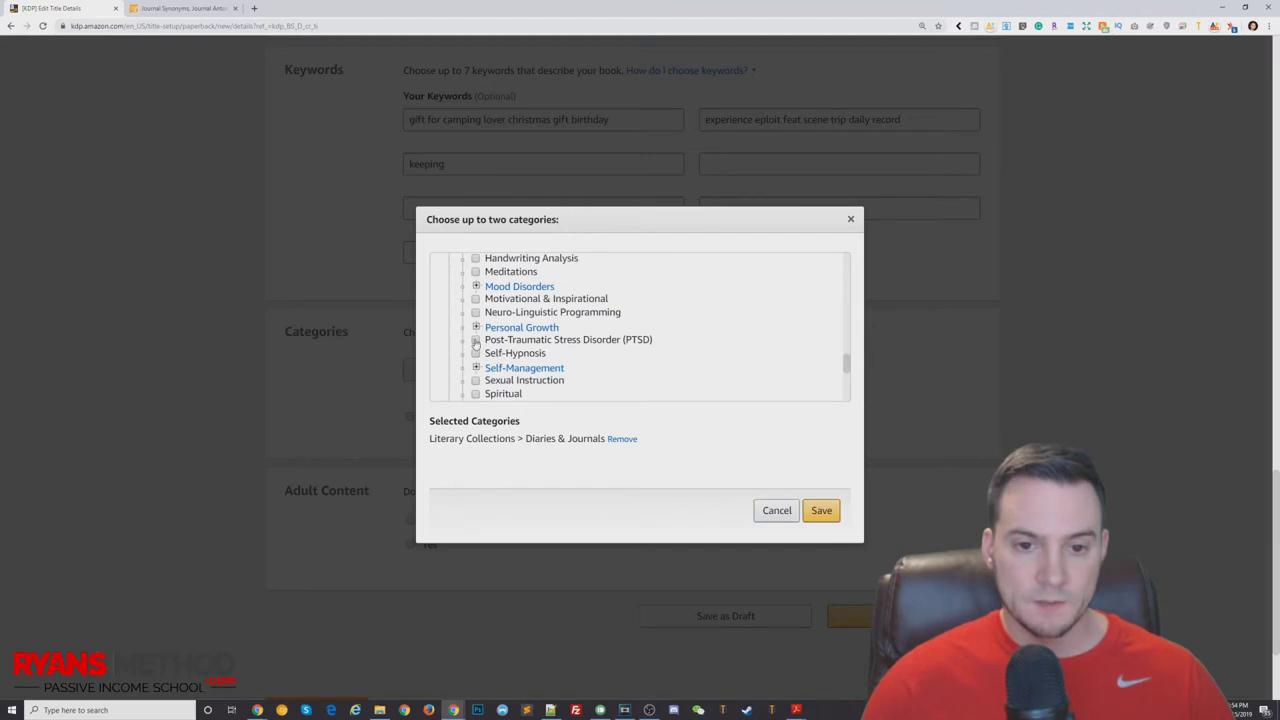
{"action": "left_click", "coordinate": [476, 327]}
{"action": "scroll", "coordinate": [491, 345], "scroll_direction": "down", "scroll_amount": 1}
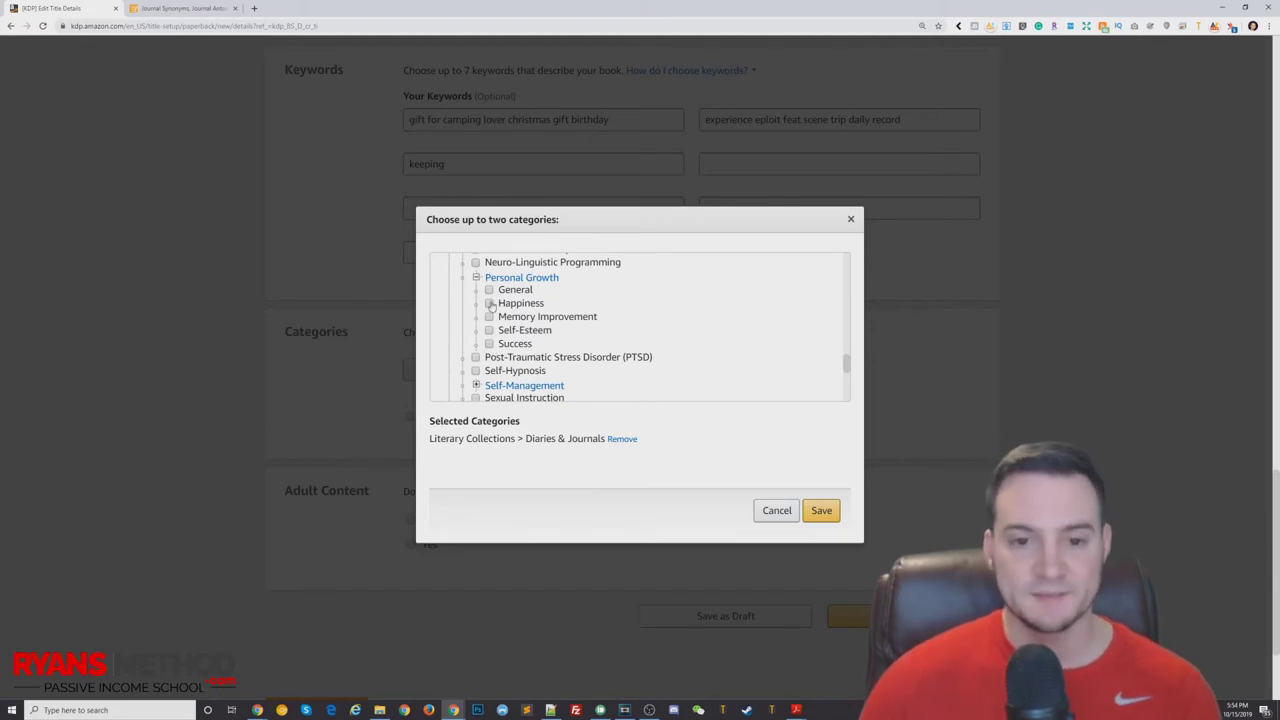
{"action": "left_click", "coordinate": [489, 290]}
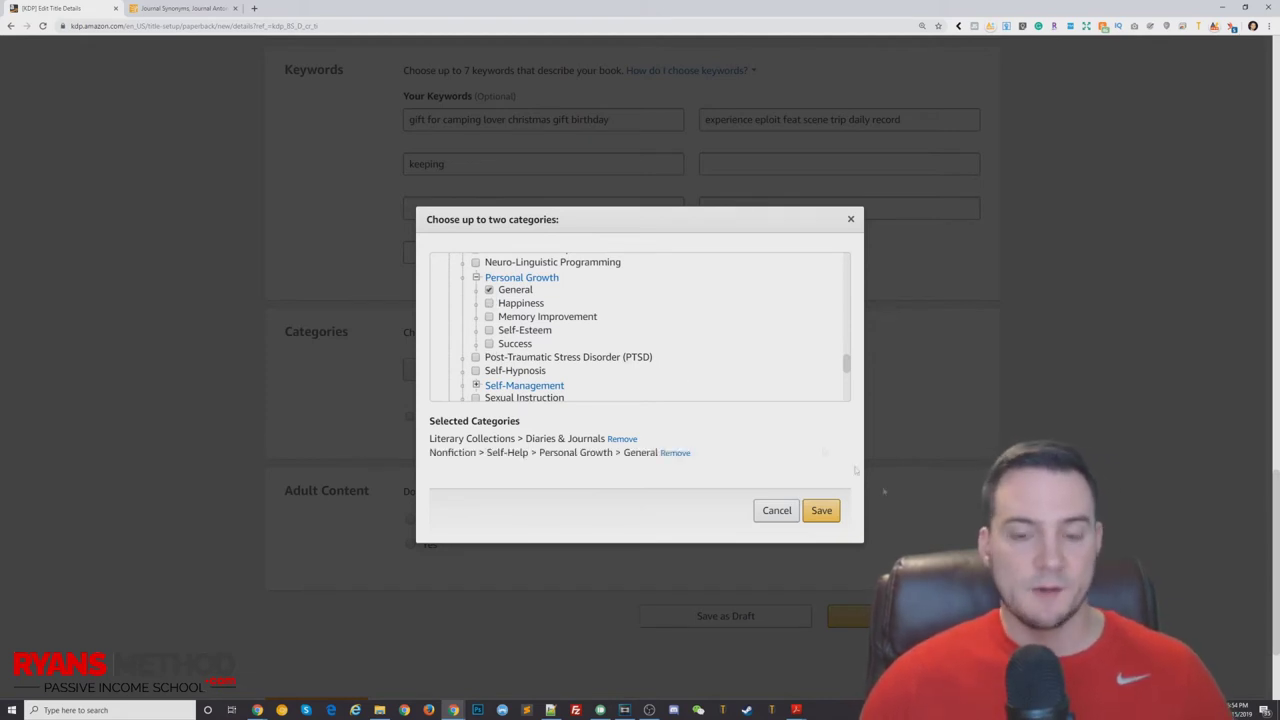
{"action": "left_click", "coordinate": [825, 512]}
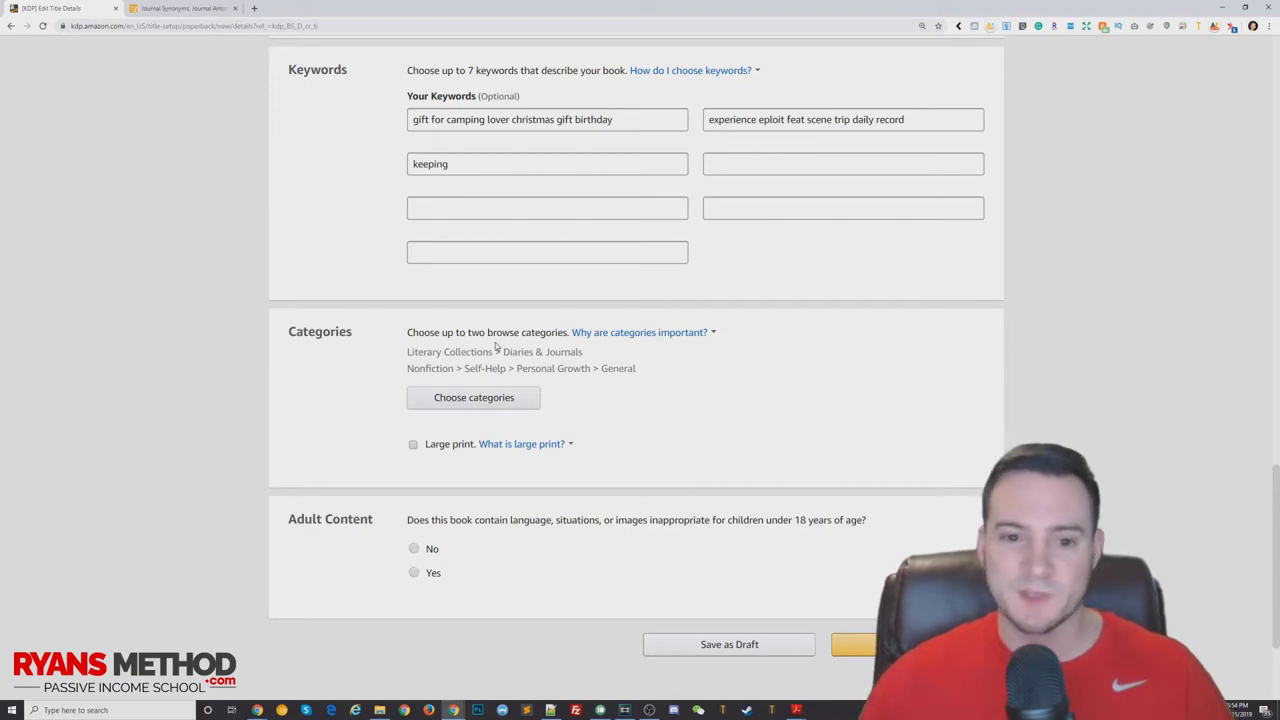
- Return from the cover PDF to the KDP form, and save the paperback details to continue to Paperback Content
{"action": "scroll", "coordinate": [600, 420], "scroll_direction": "down", "scroll_amount": 1}
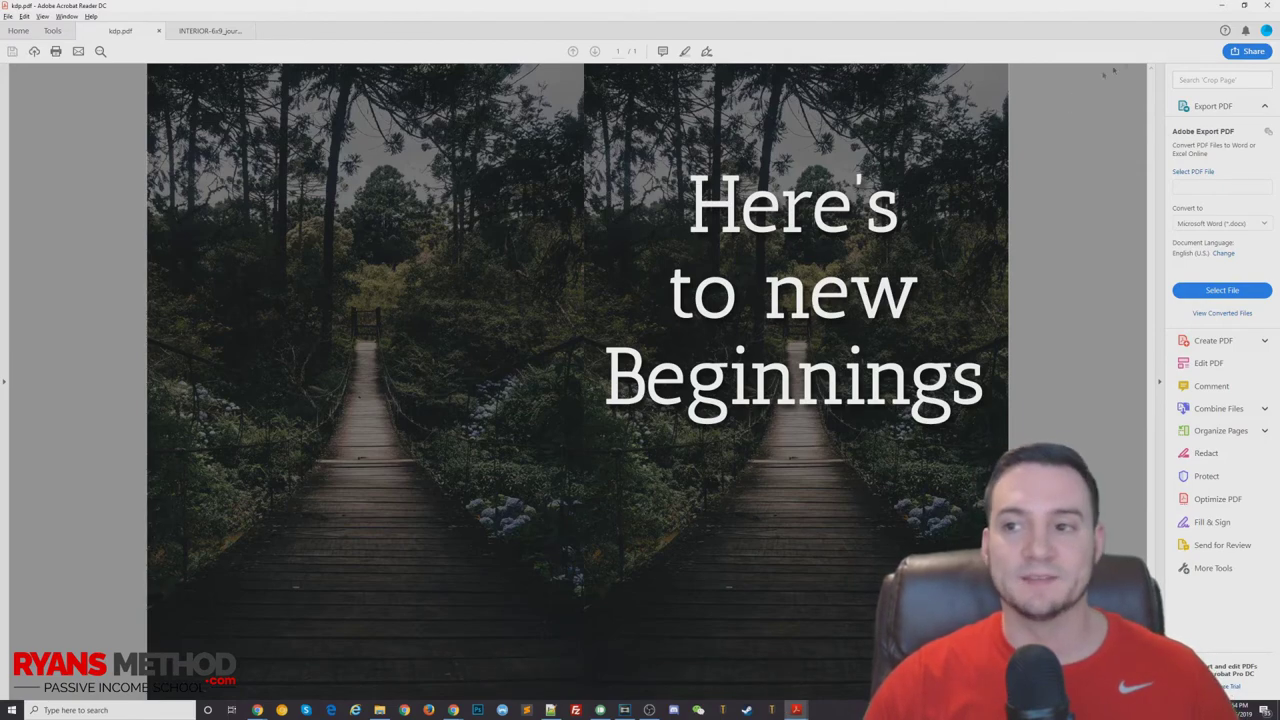
{"action": "left_click", "coordinate": [1222, 7]}
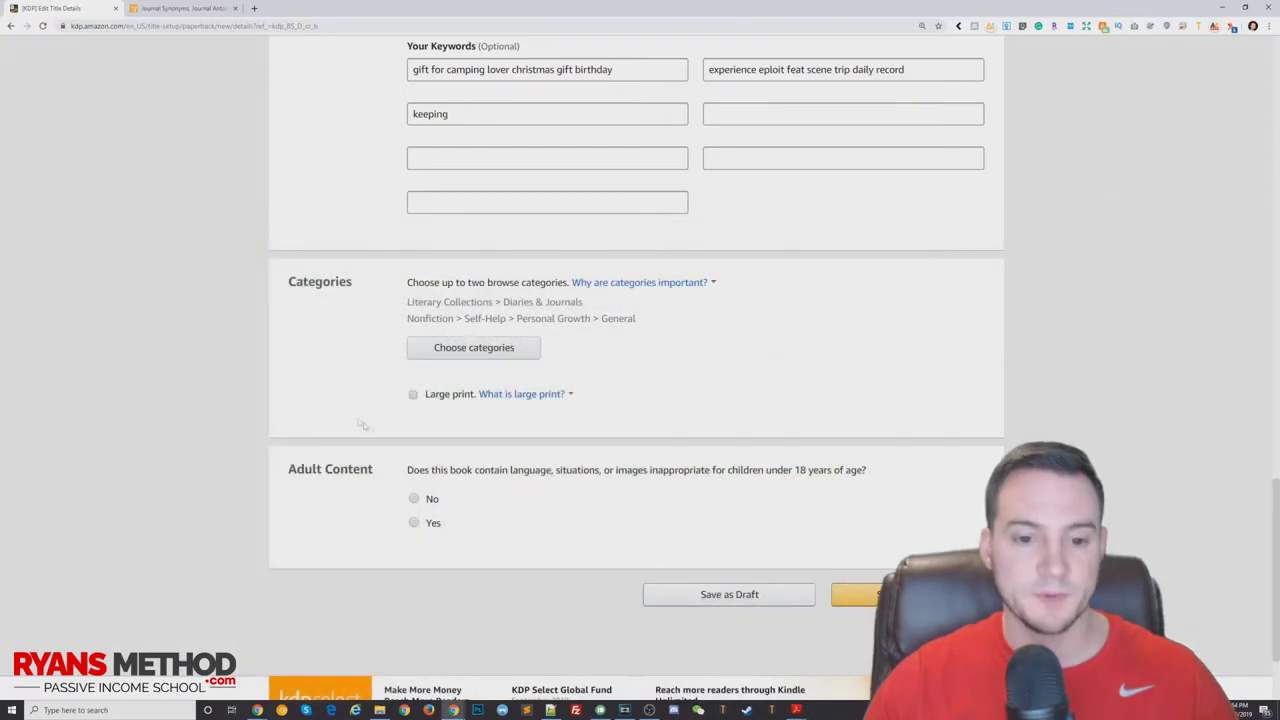
{"action": "left_click", "coordinate": [850, 594]}
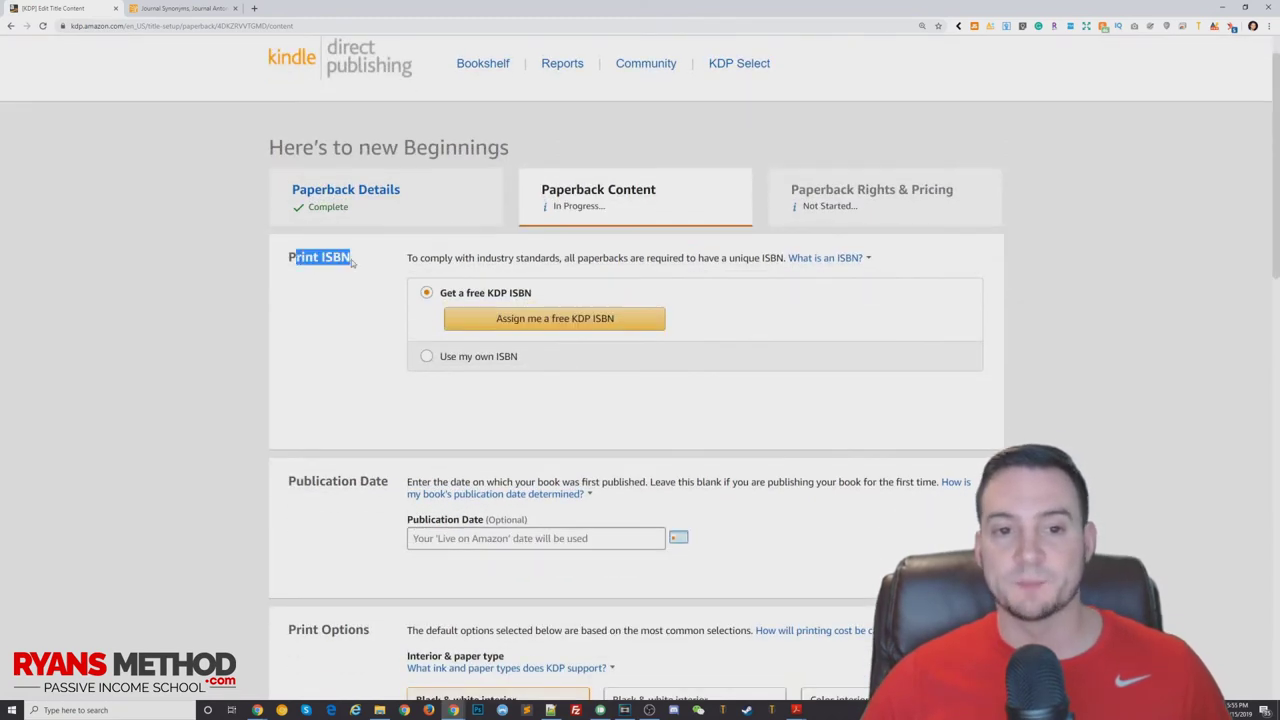
- Assign a free KDP ISBN to the paperback
{"action": "left_click", "coordinate": [532, 324]}
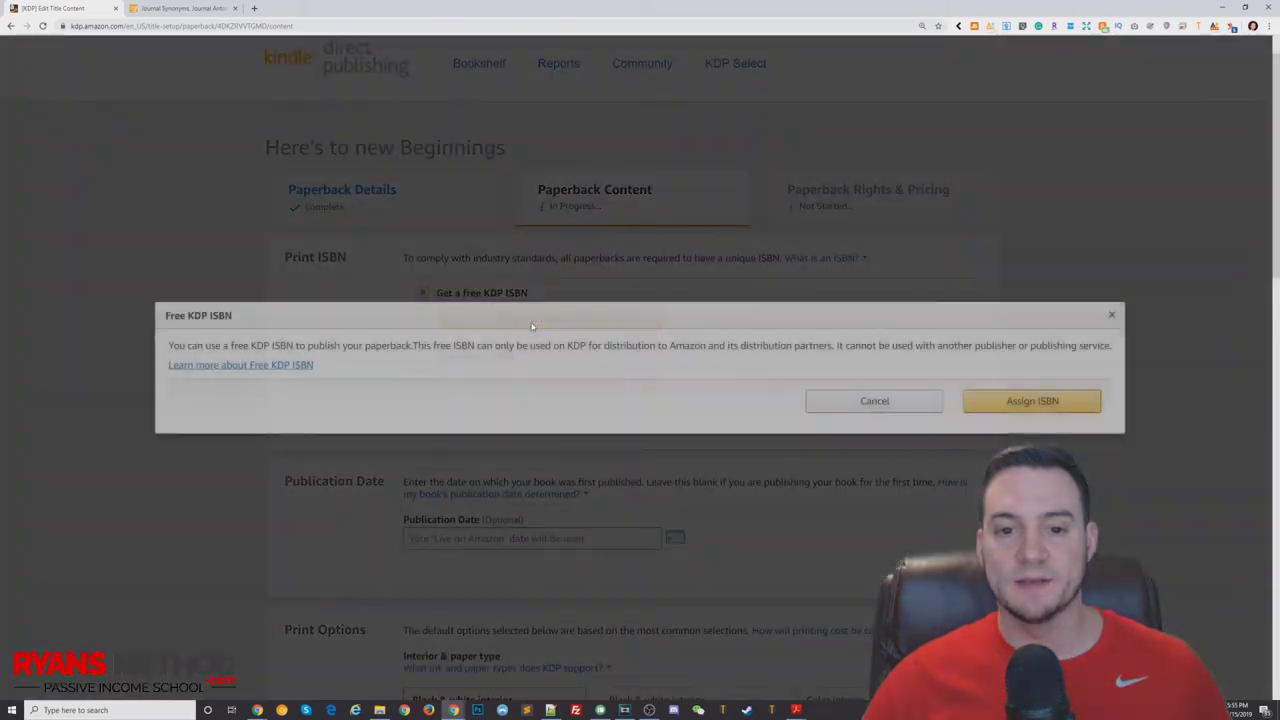
{"action": "left_click", "coordinate": [1032, 402]}
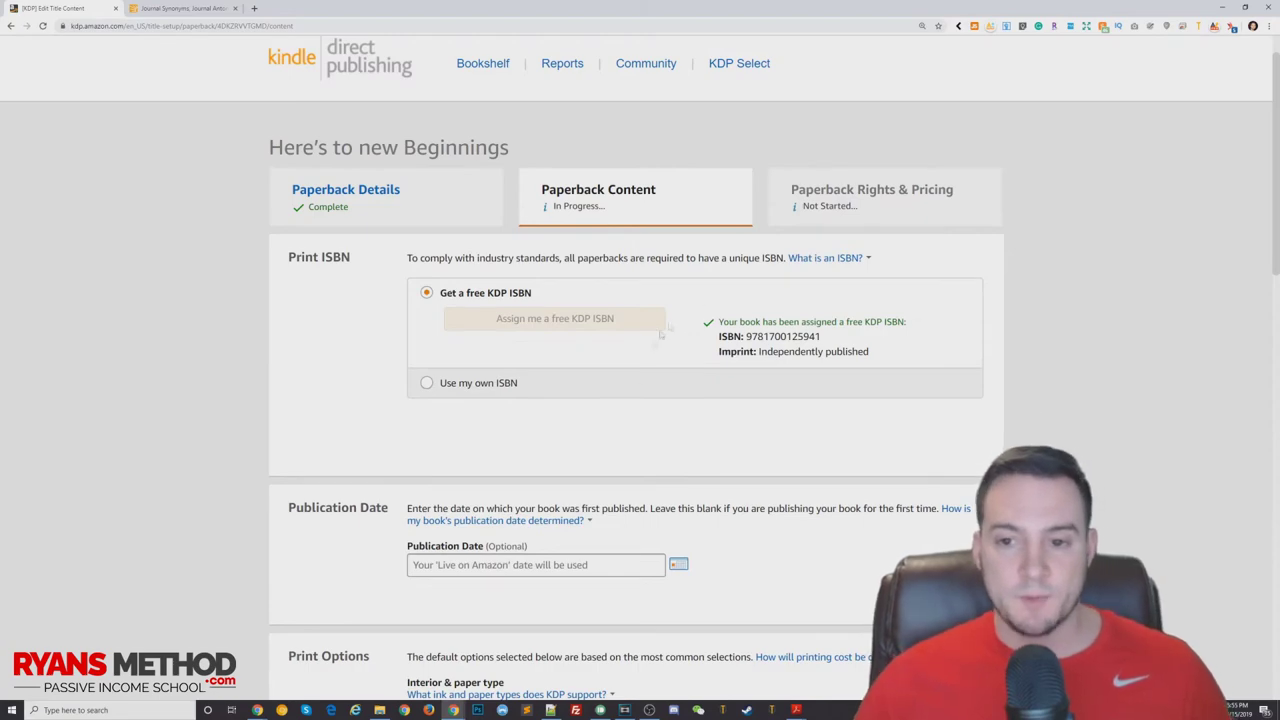
- Leave the publication date blank, and set the bleed setting in the print options to Bleed
{"action": "scroll", "coordinate": [640, 380], "scroll_direction": "down", "scroll_amount": 2}
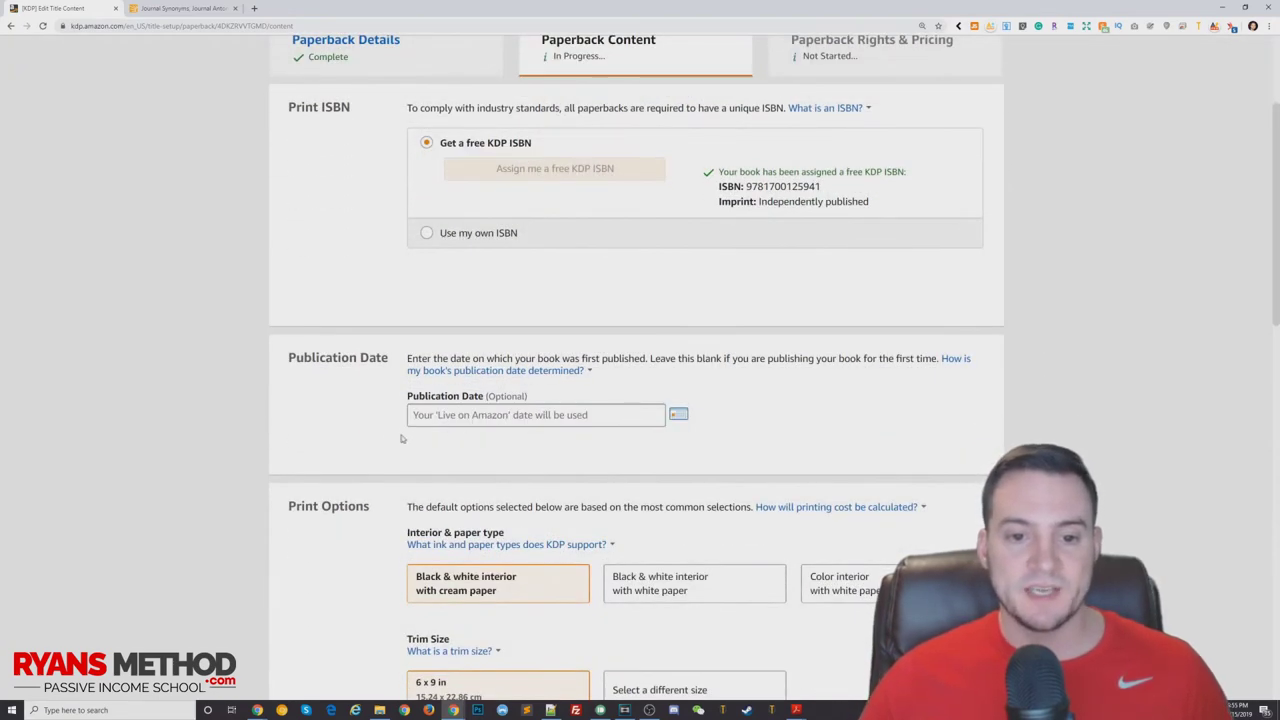
{"action": "scroll", "coordinate": [360, 438], "scroll_direction": "down", "scroll_amount": 2}
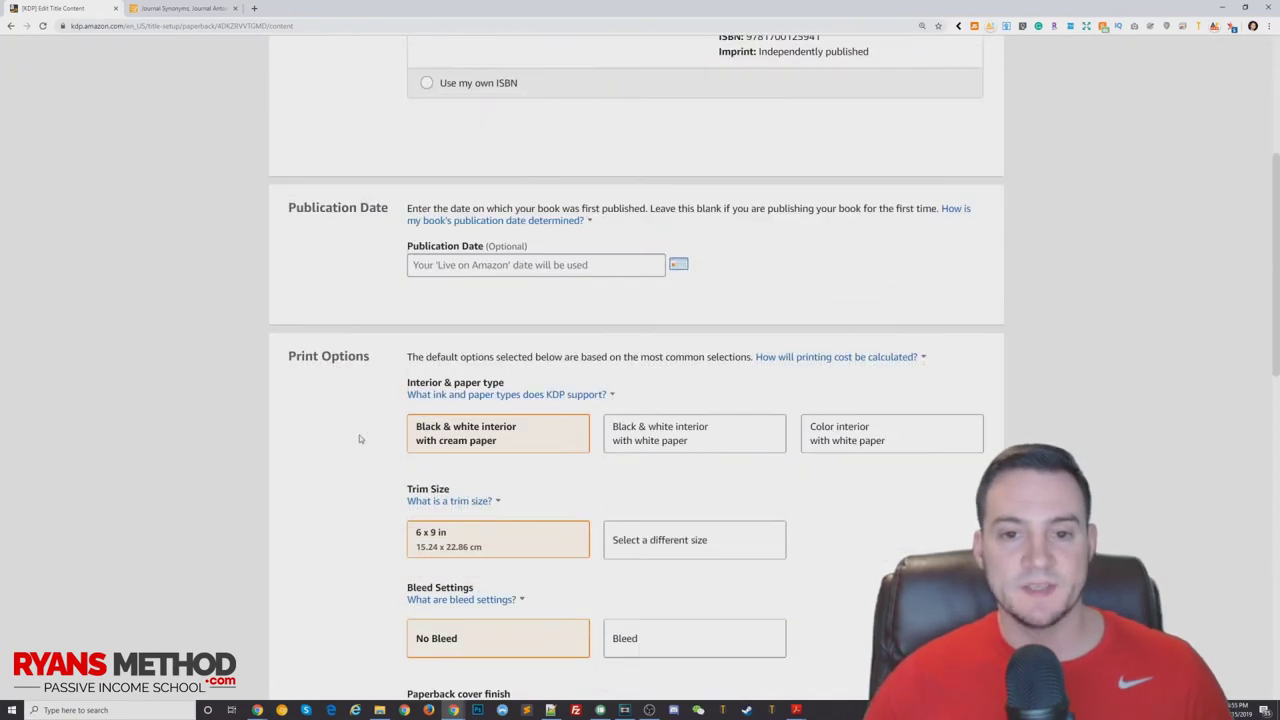
{"action": "scroll", "coordinate": [360, 438], "scroll_direction": "down", "scroll_amount": 2}
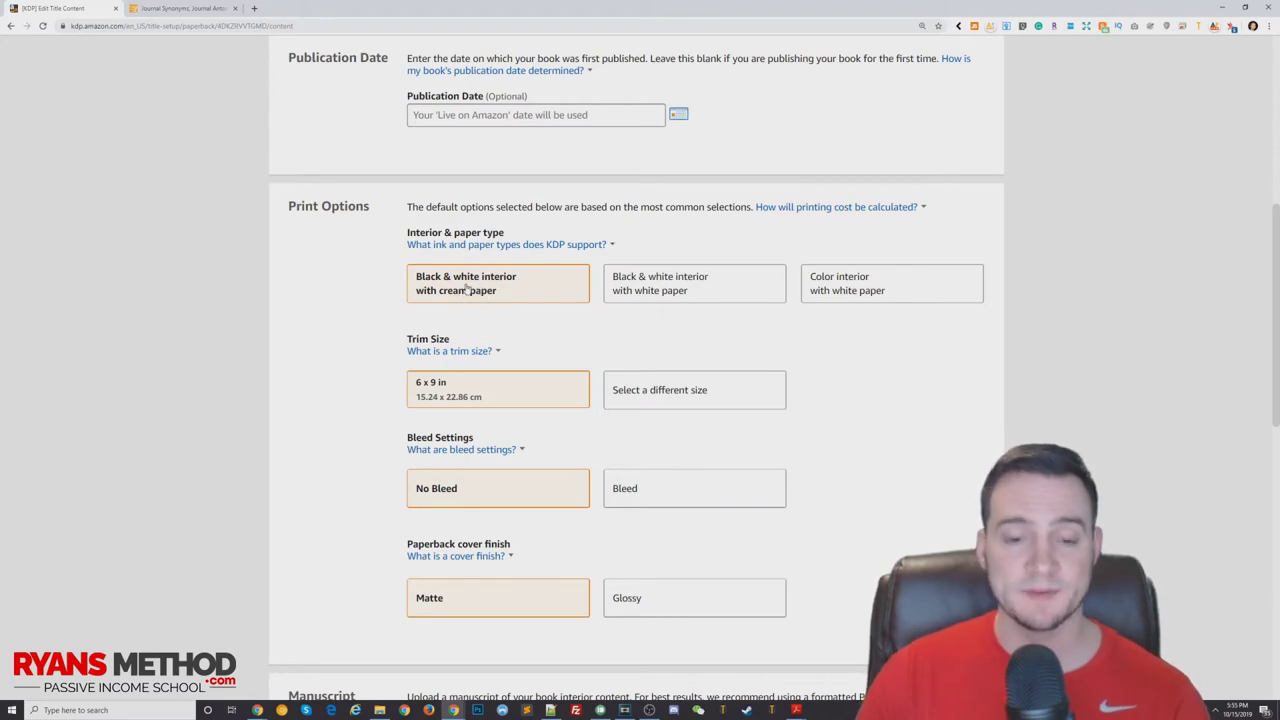
{"action": "scroll", "coordinate": [262, 345], "scroll_direction": "down", "scroll_amount": 1}
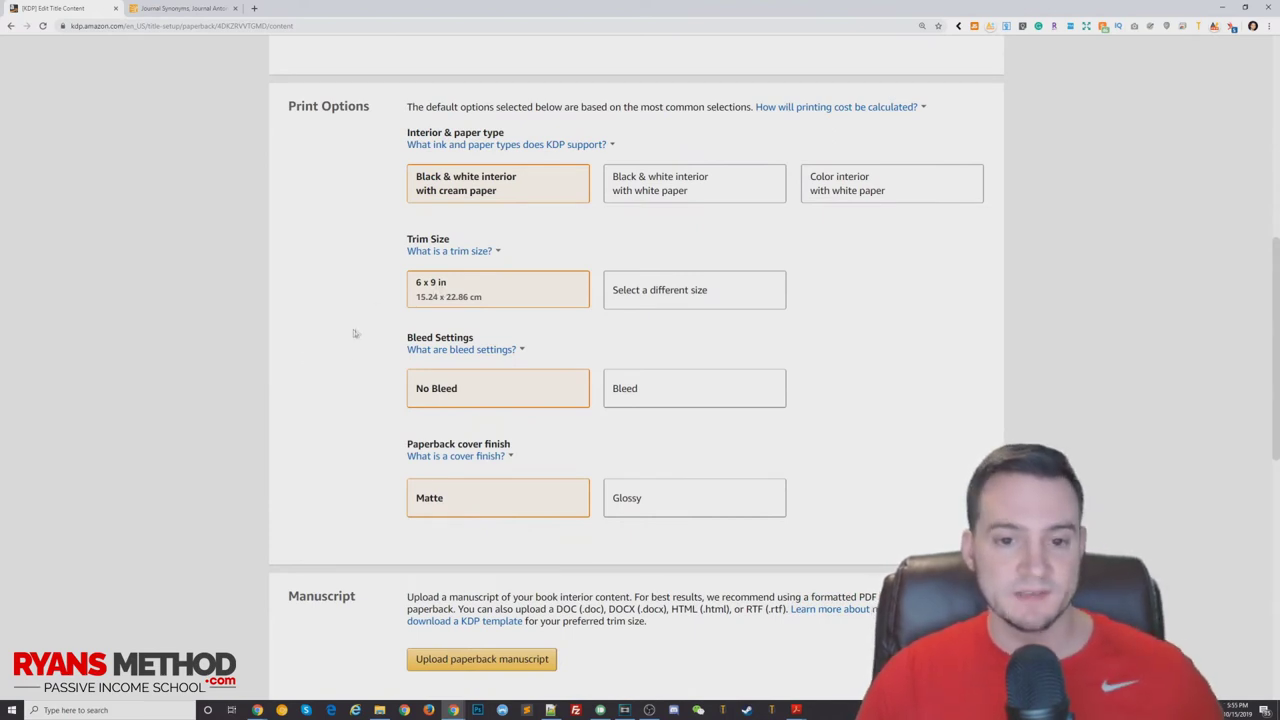
{"action": "left_click", "coordinate": [664, 386]}
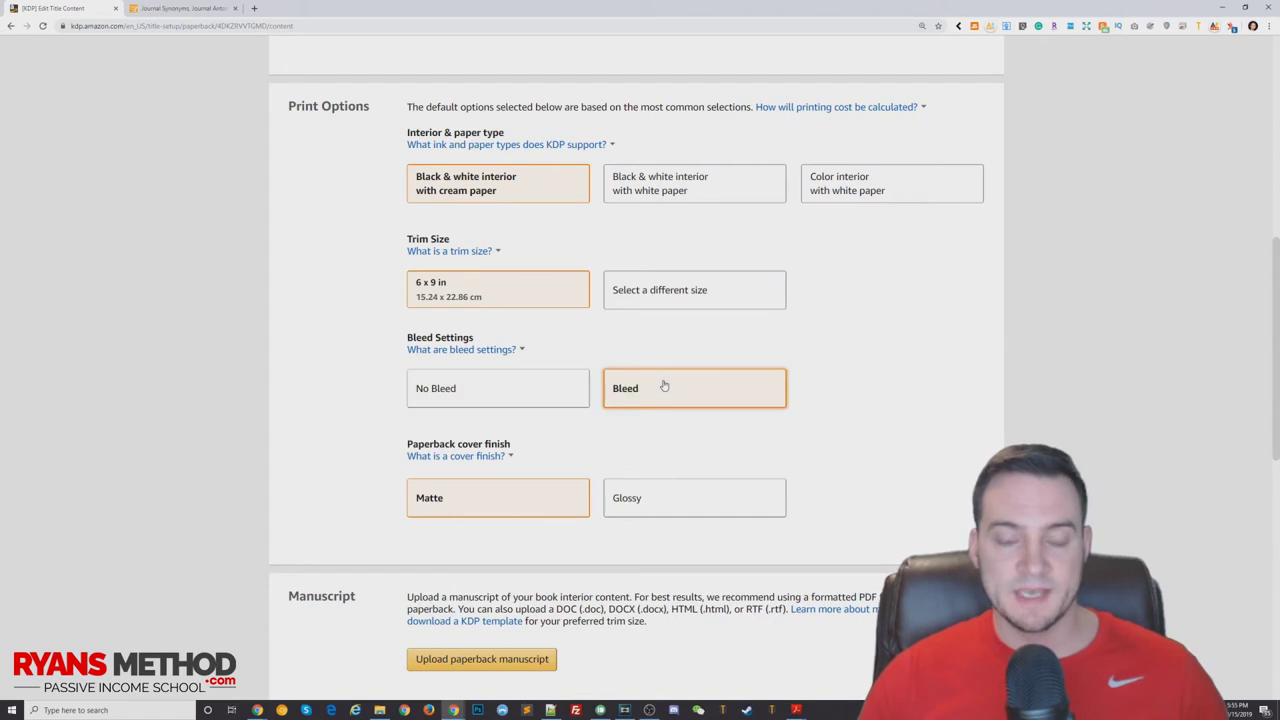
- Read the cover finish help, view the cover in kdp.pdf in Adobe Acrobat Reader, and return to the KDP form
{"action": "scroll", "coordinate": [363, 401], "scroll_direction": "down", "scroll_amount": 1}
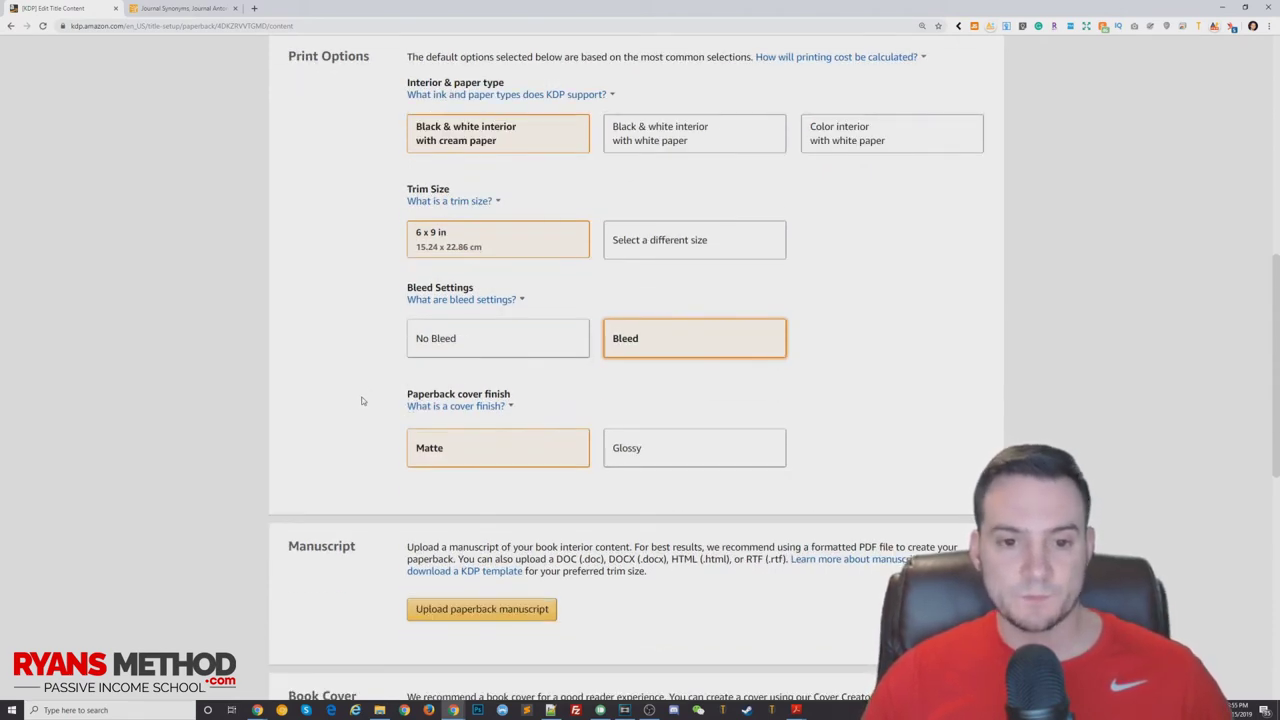
{"action": "left_click", "coordinate": [455, 405]}
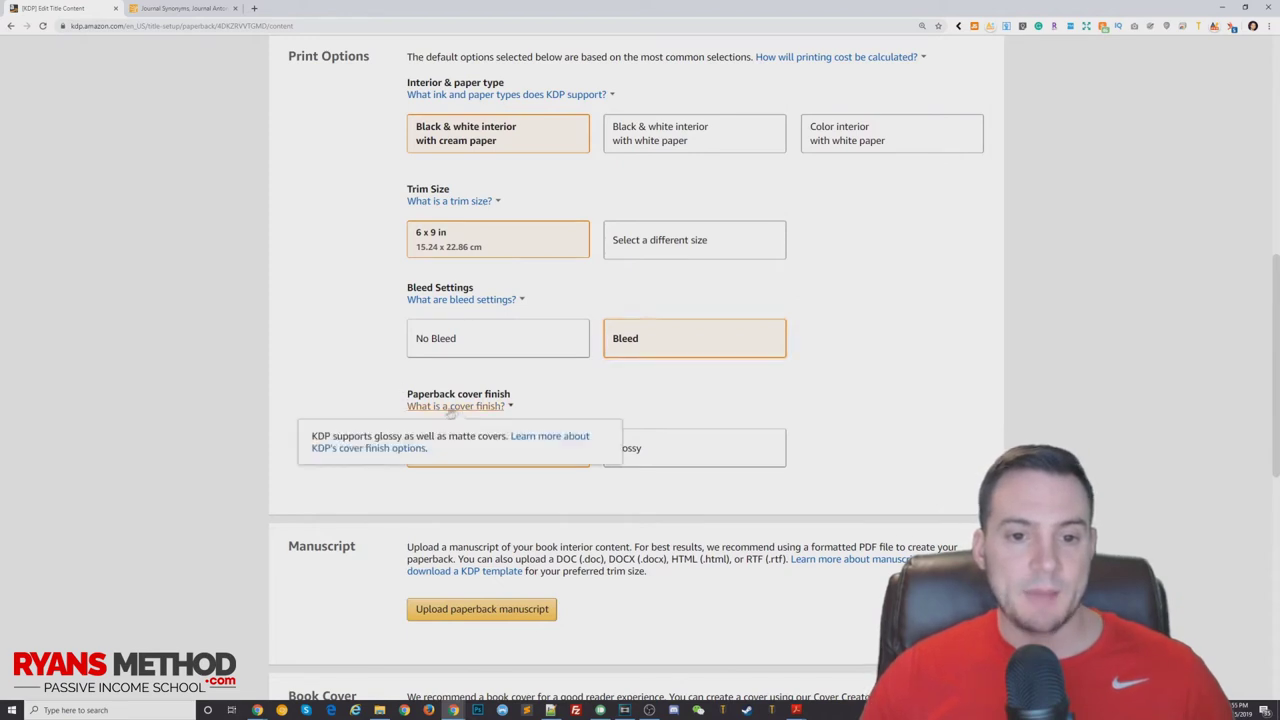
{"action": "left_click", "coordinate": [310, 377]}
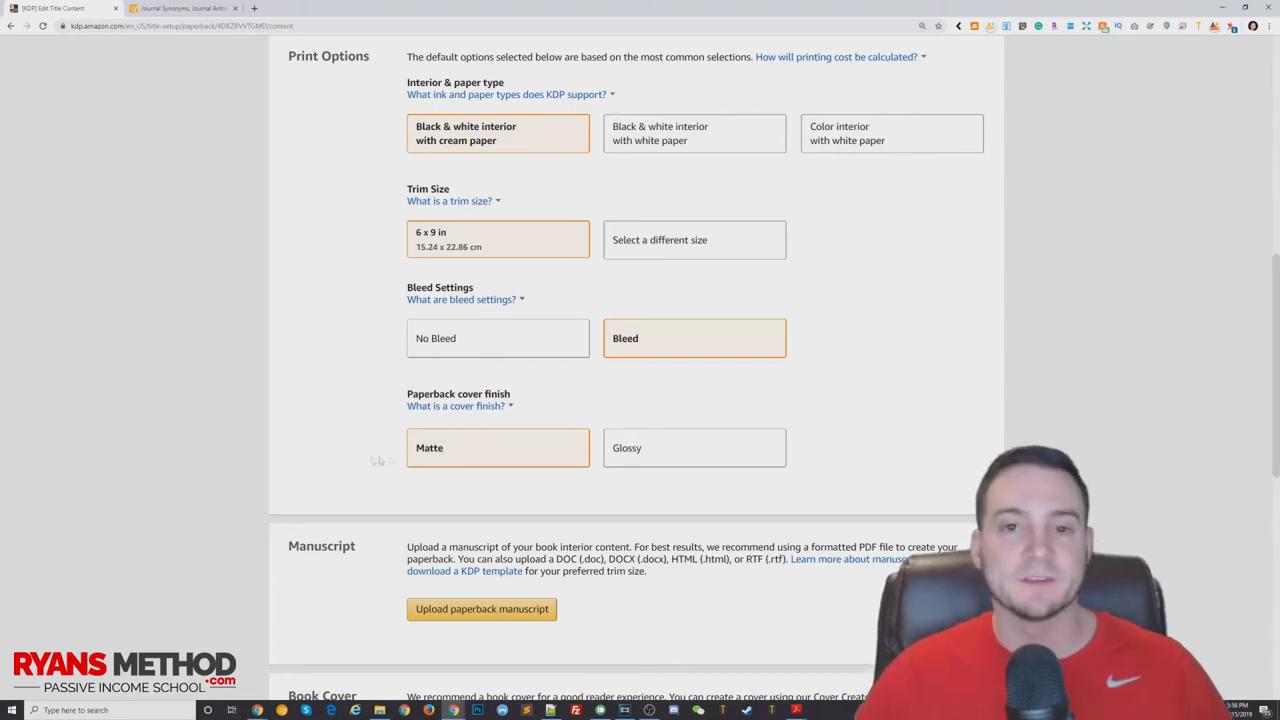
{"action": "left_click", "coordinate": [797, 710]}
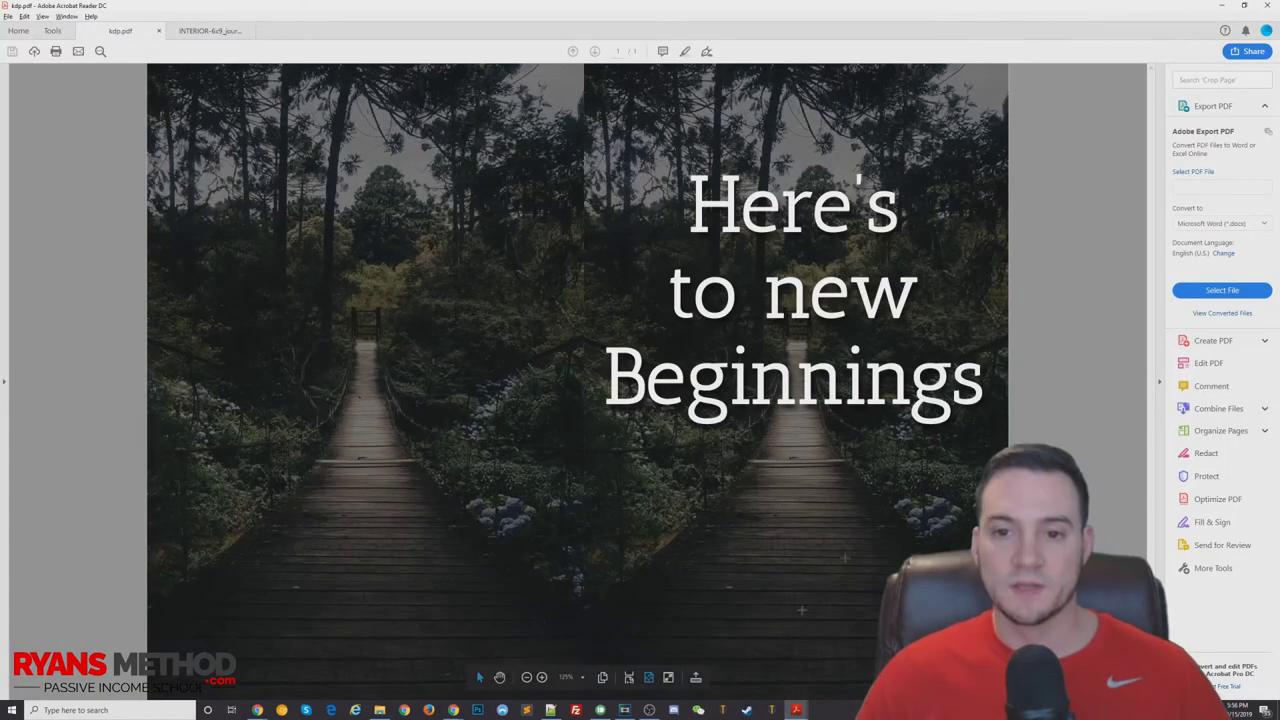
{"action": "left_click", "coordinate": [1220, 5]}
- Start the paperback manuscript upload, and open the 6x9 journal interior PDF in Adobe Acrobat Reader to review its pages
{"action": "scroll", "coordinate": [390, 297], "scroll_direction": "down", "scroll_amount": 2}
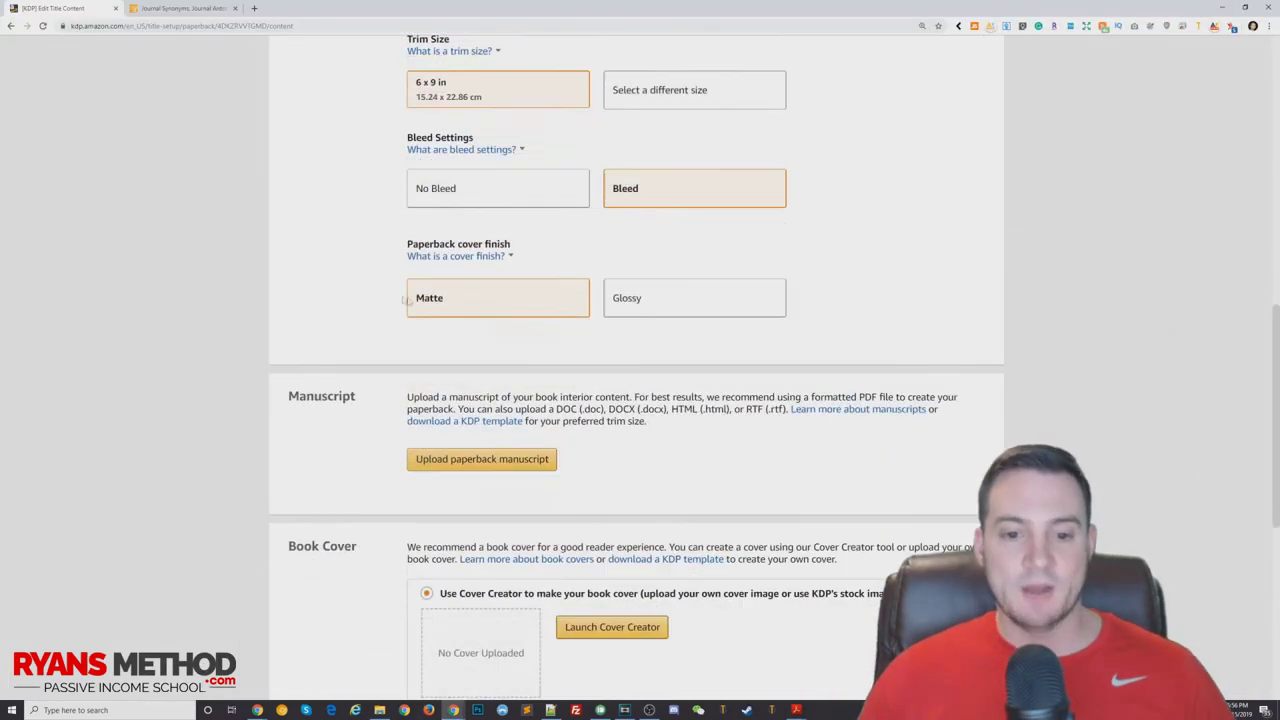
{"action": "left_click", "coordinate": [525, 462]}
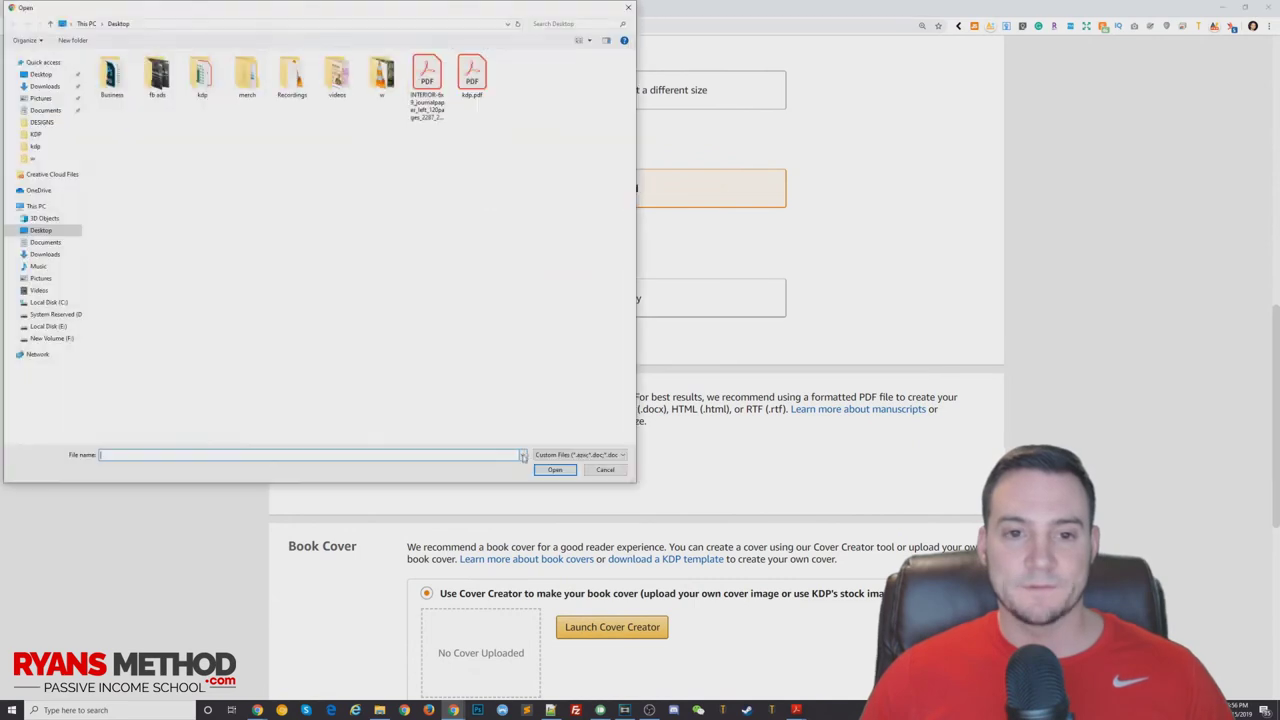
{"action": "right_click", "coordinate": [435, 80]}
{"action": "left_click", "coordinate": [465, 113]}
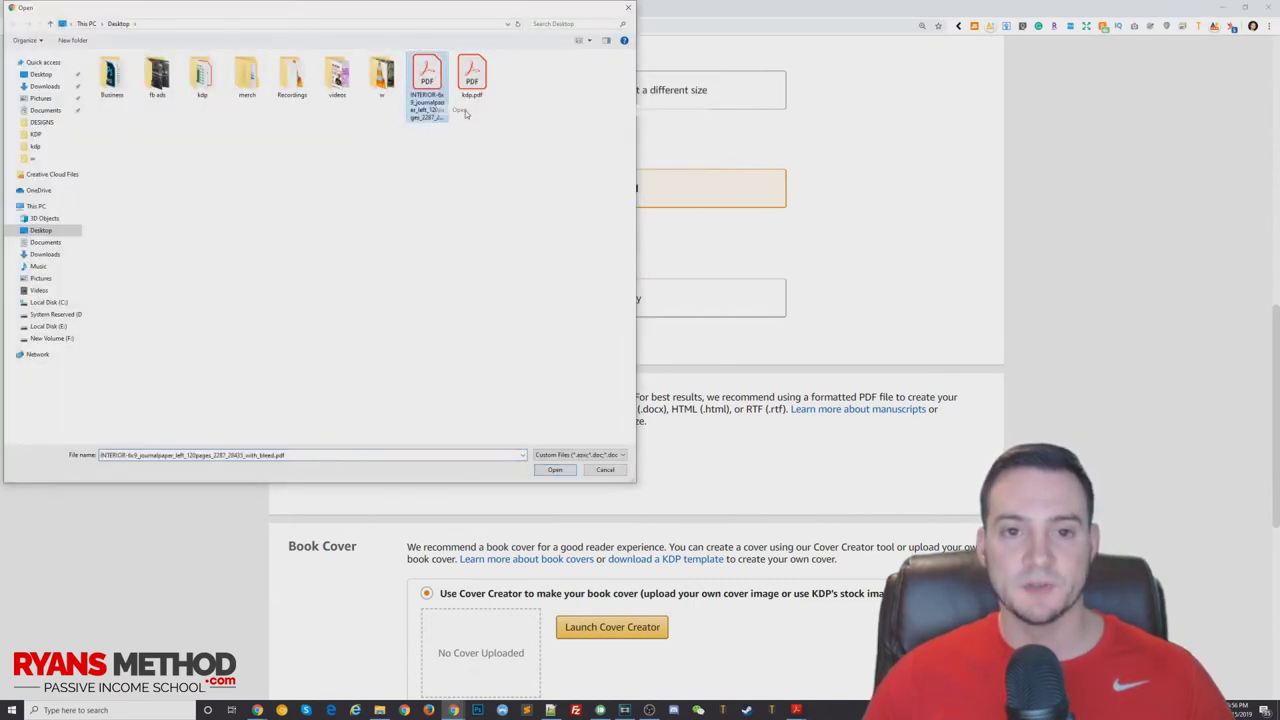
{"action": "scroll", "coordinate": [900, 283], "scroll_direction": "down", "scroll_amount": 2}
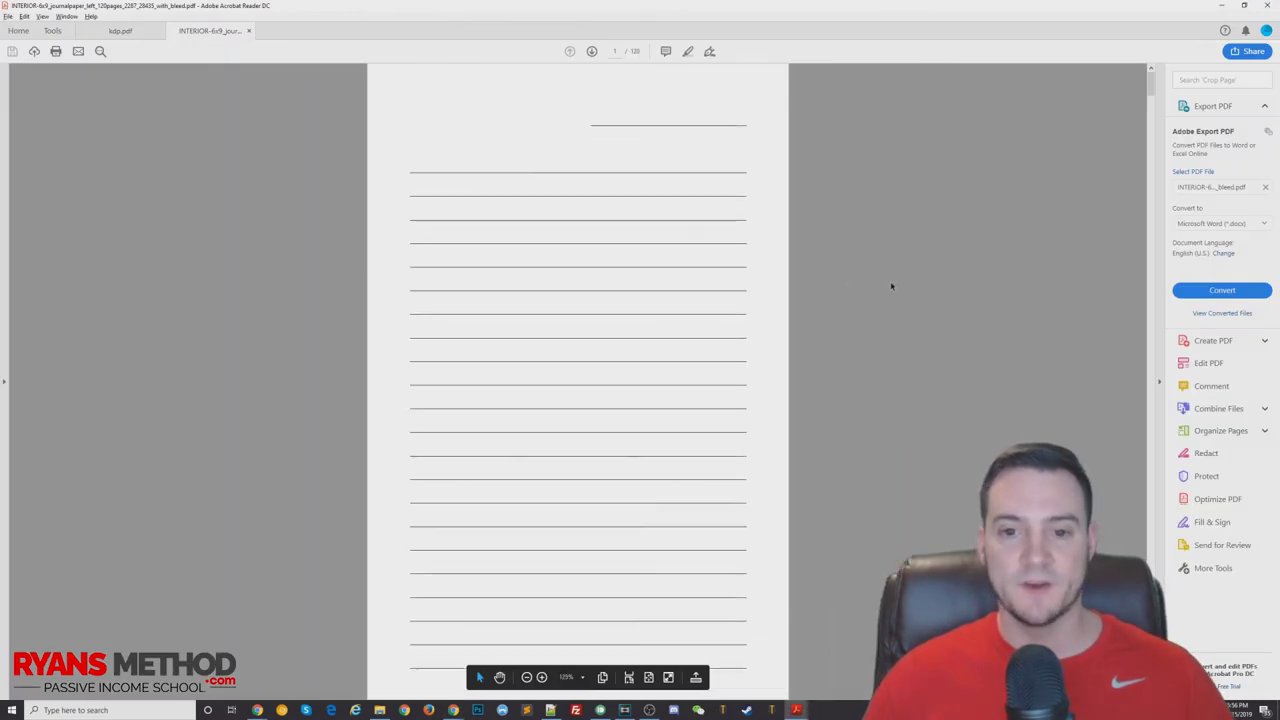
{"action": "left_click_drag", "start_coordinate": [1152, 83], "coordinate": [1149, 138]}
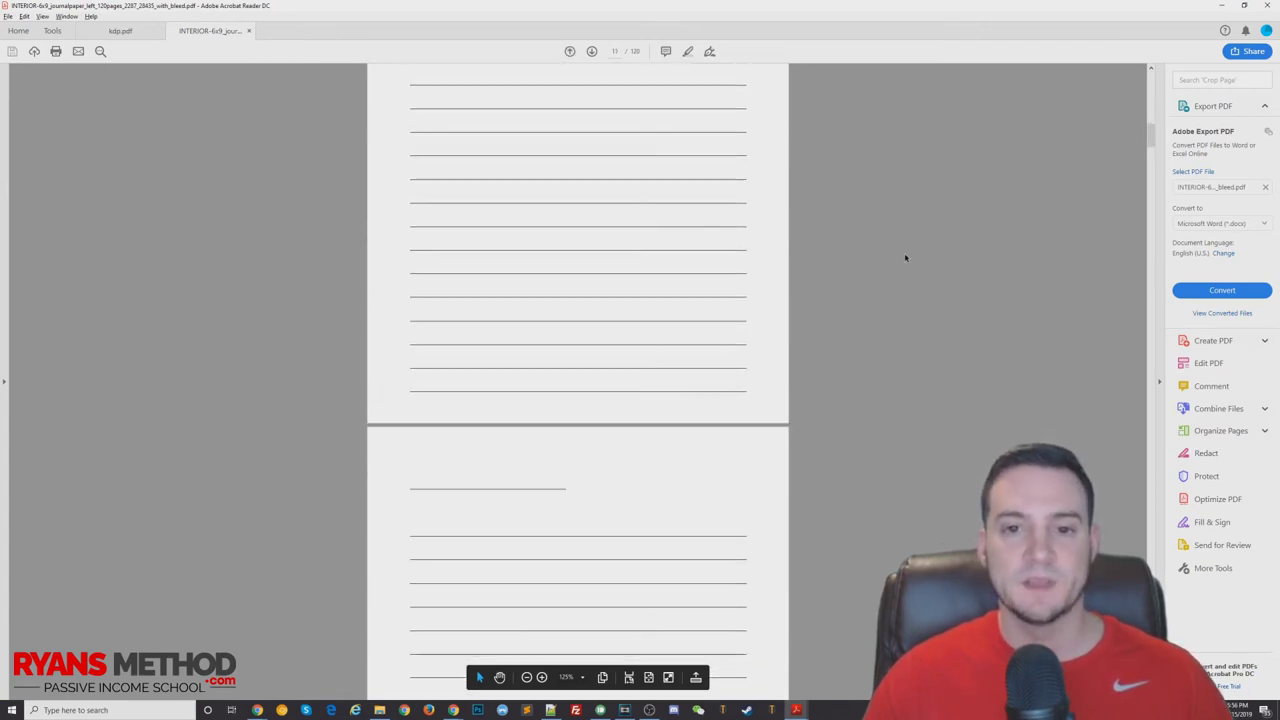
{"action": "scroll", "coordinate": [905, 258], "scroll_direction": "down", "scroll_amount": 1}
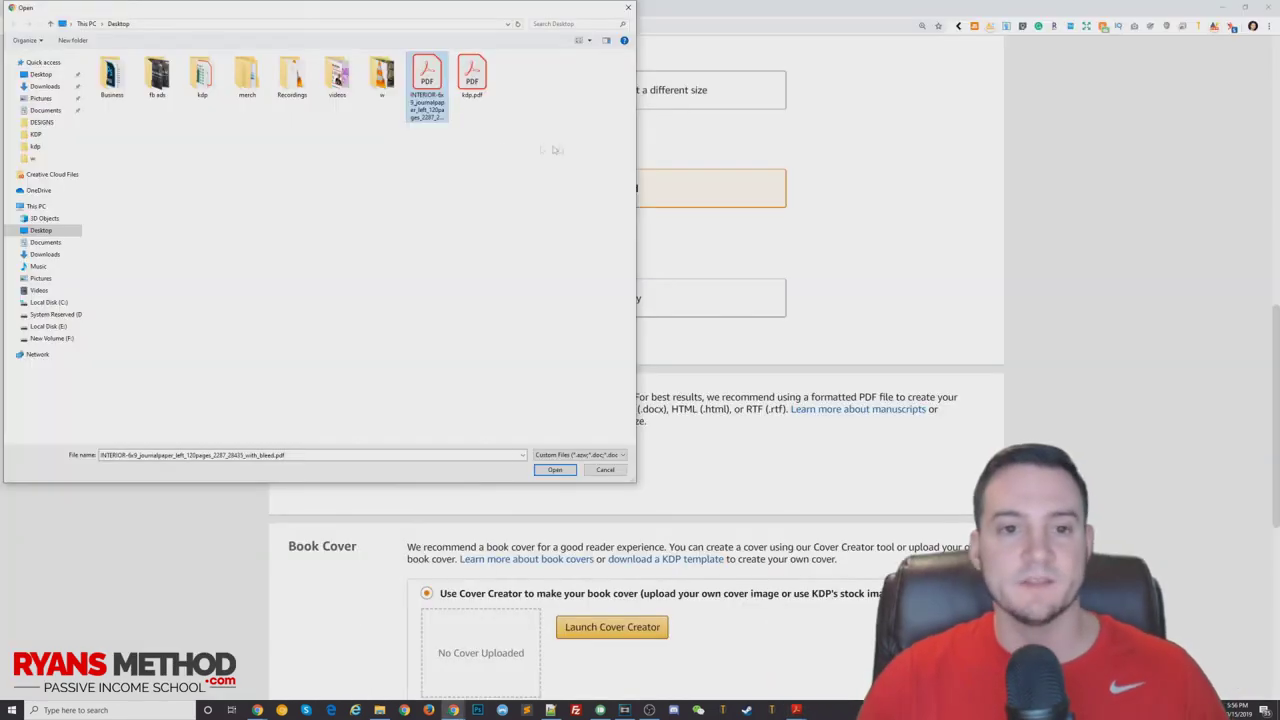
- Choose the 6x9 journal paper interior PDF with bleed as the paperback manuscript, and go to the Book Cover section
{"action": "double_click", "coordinate": [421, 72]}
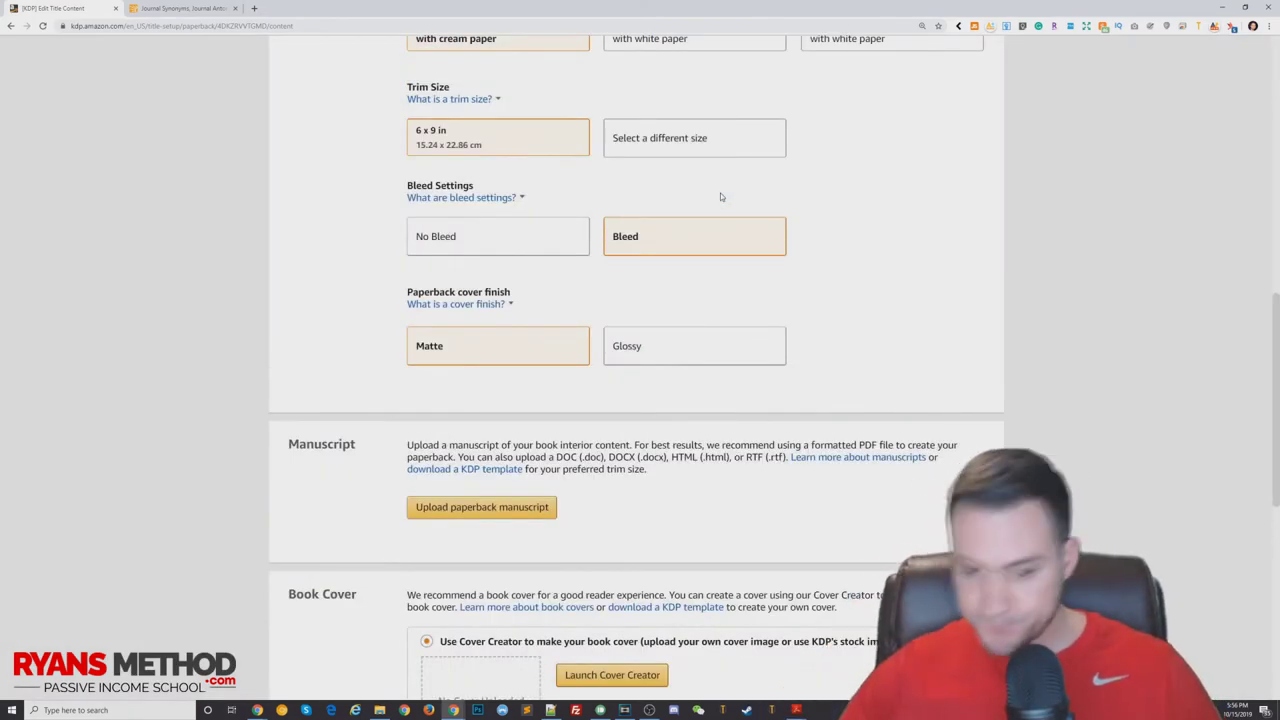
{"action": "scroll", "coordinate": [654, 216], "scroll_direction": "down", "scroll_amount": 2}
{"action": "scroll", "coordinate": [654, 216], "scroll_direction": "down", "scroll_amount": 2}
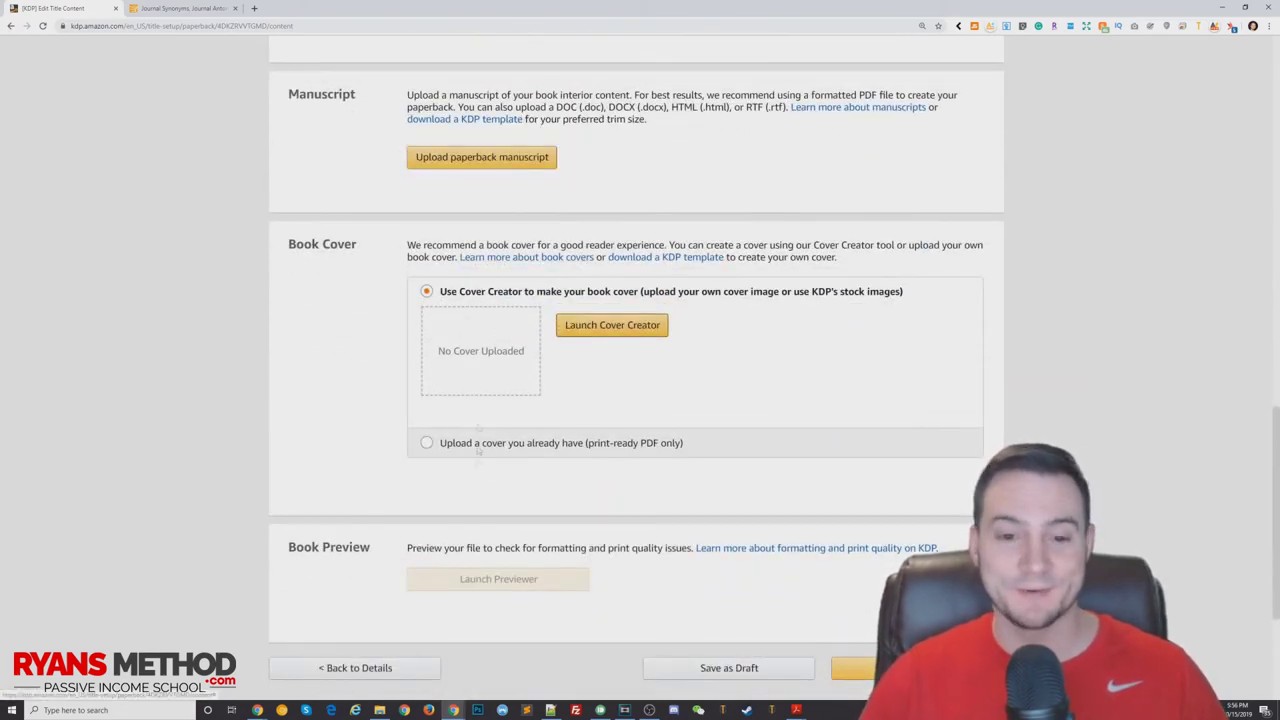
- Choose to upload a ready-made cover, check kdp.pdf in Adobe Acrobat Reader, and upload it as the print-ready cover file
{"action": "left_click", "coordinate": [427, 443]}
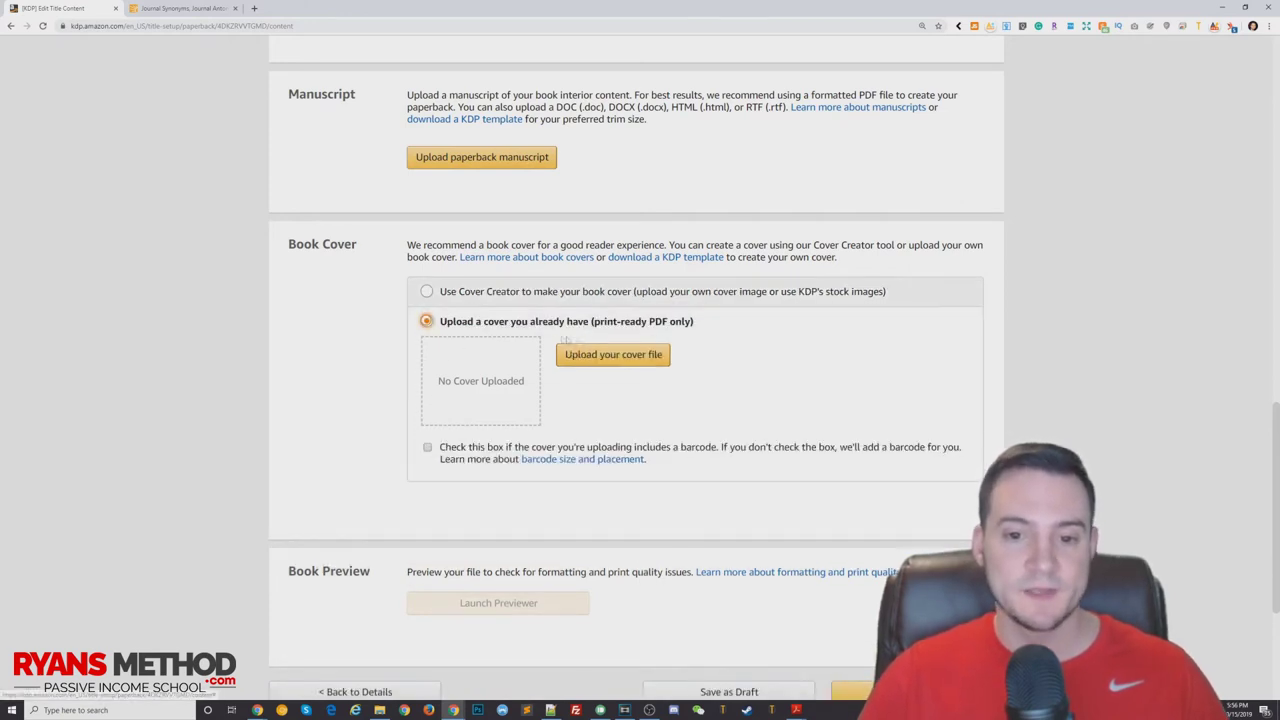
{"action": "left_click", "coordinate": [596, 352]}
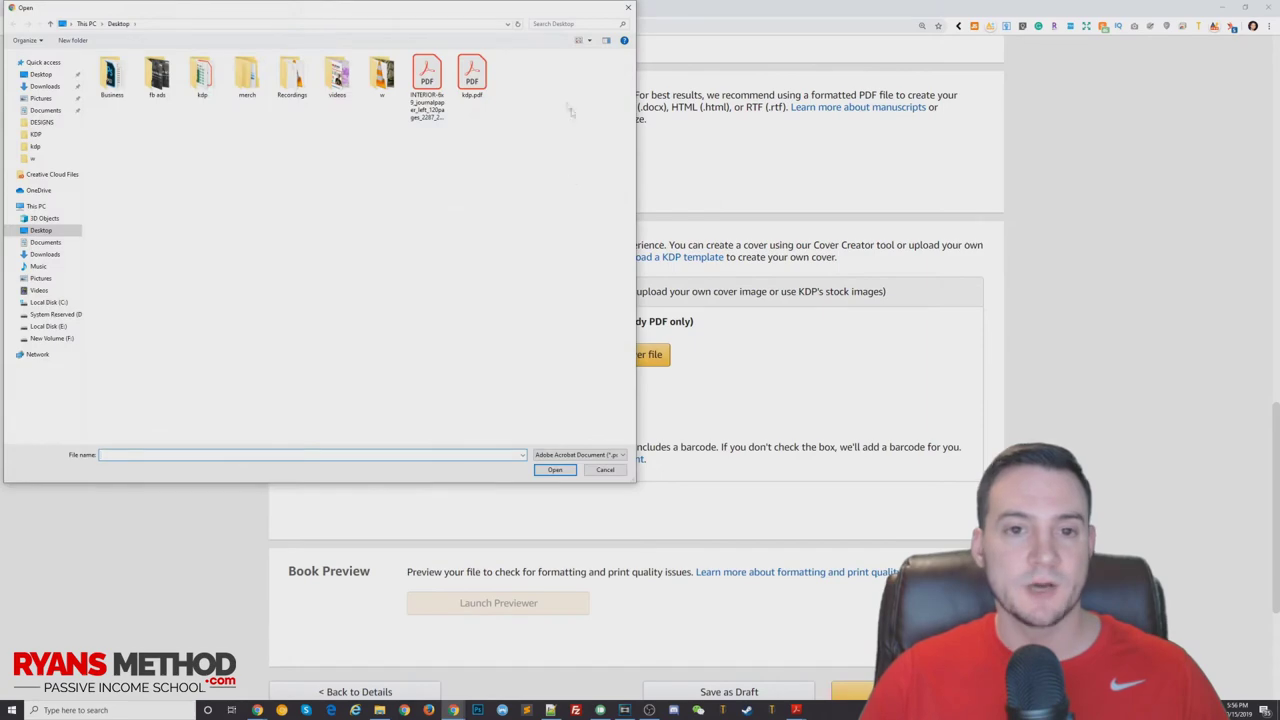
{"action": "left_click", "coordinate": [470, 75]}
{"action": "right_click", "coordinate": [473, 72]}
{"action": "left_click", "coordinate": [507, 98]}
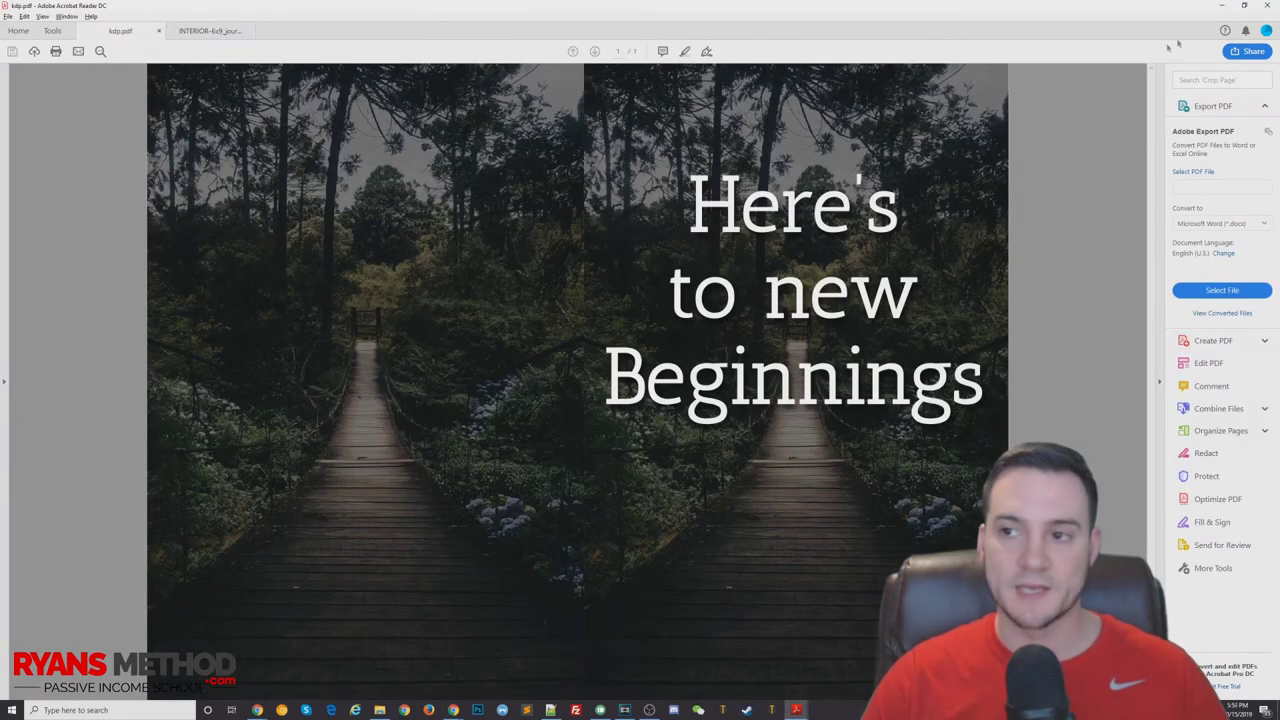
{"action": "left_click", "coordinate": [1221, 5]}
{"action": "double_click", "coordinate": [484, 85]}
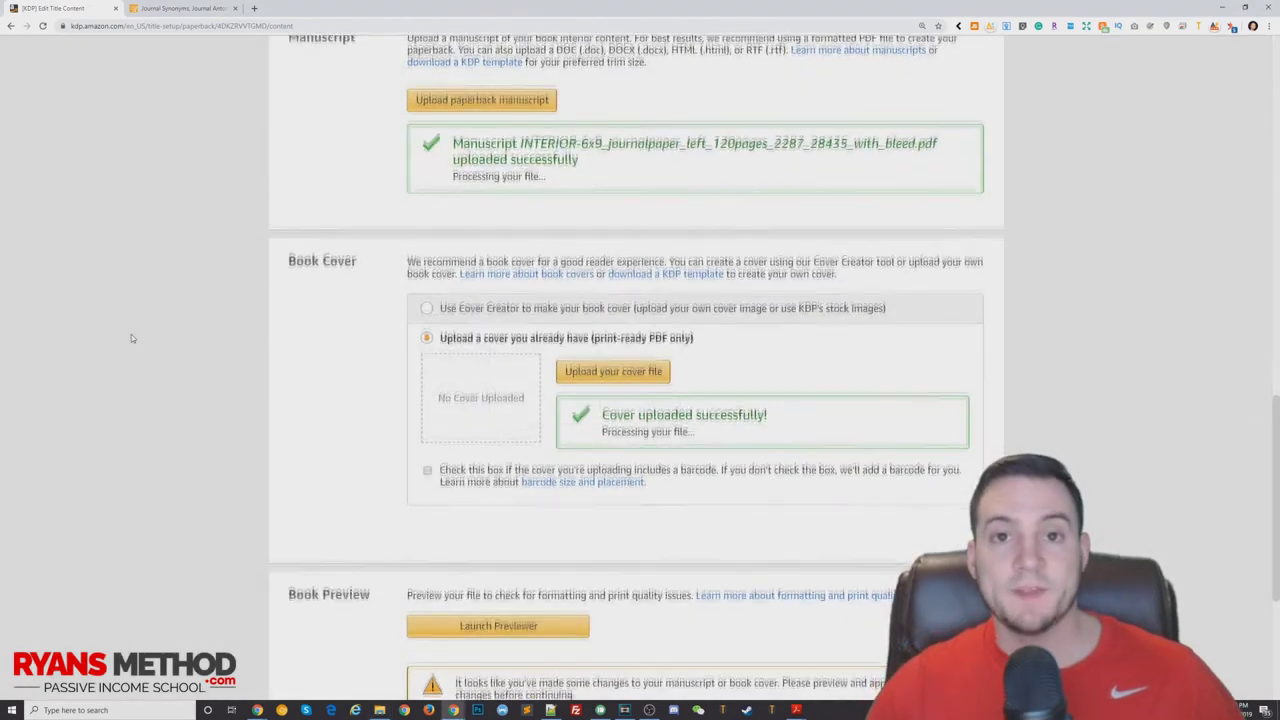
- Launch the Print Previewer for the uploaded manuscript and cover, and approve the book
{"action": "scroll", "coordinate": [131, 334], "scroll_direction": "down", "scroll_amount": 4}
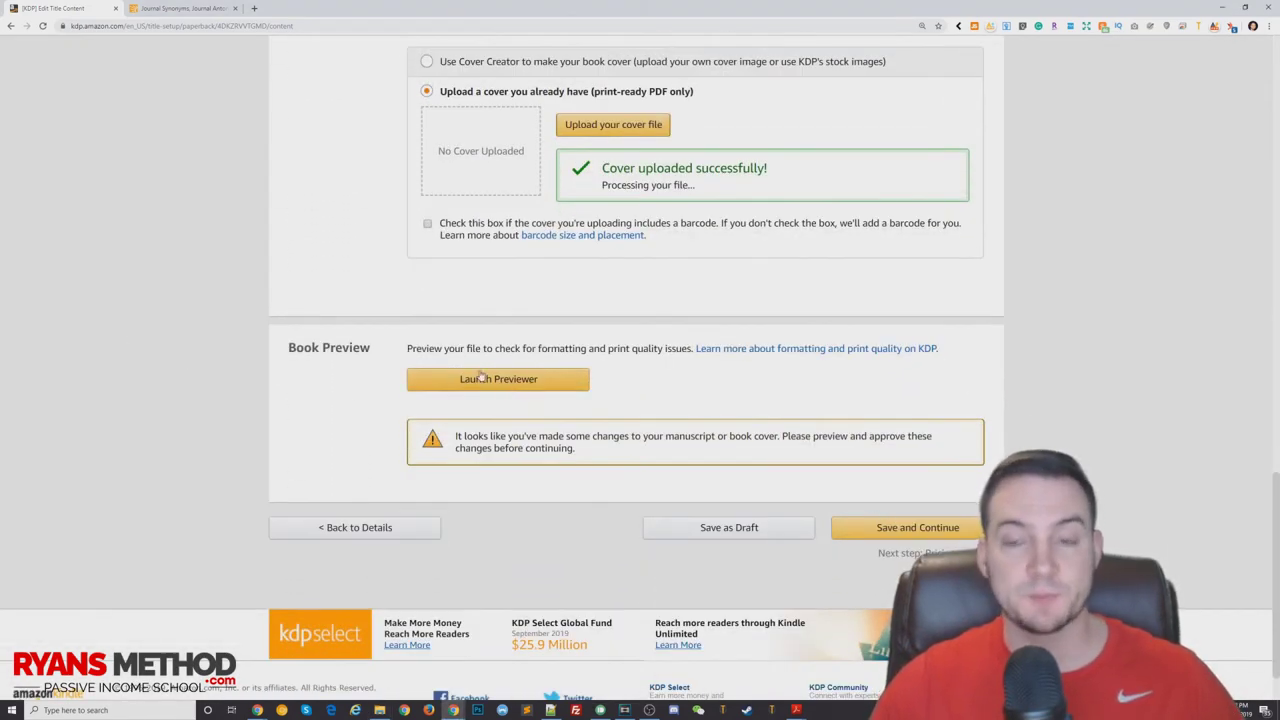
{"action": "left_click", "coordinate": [914, 530]}
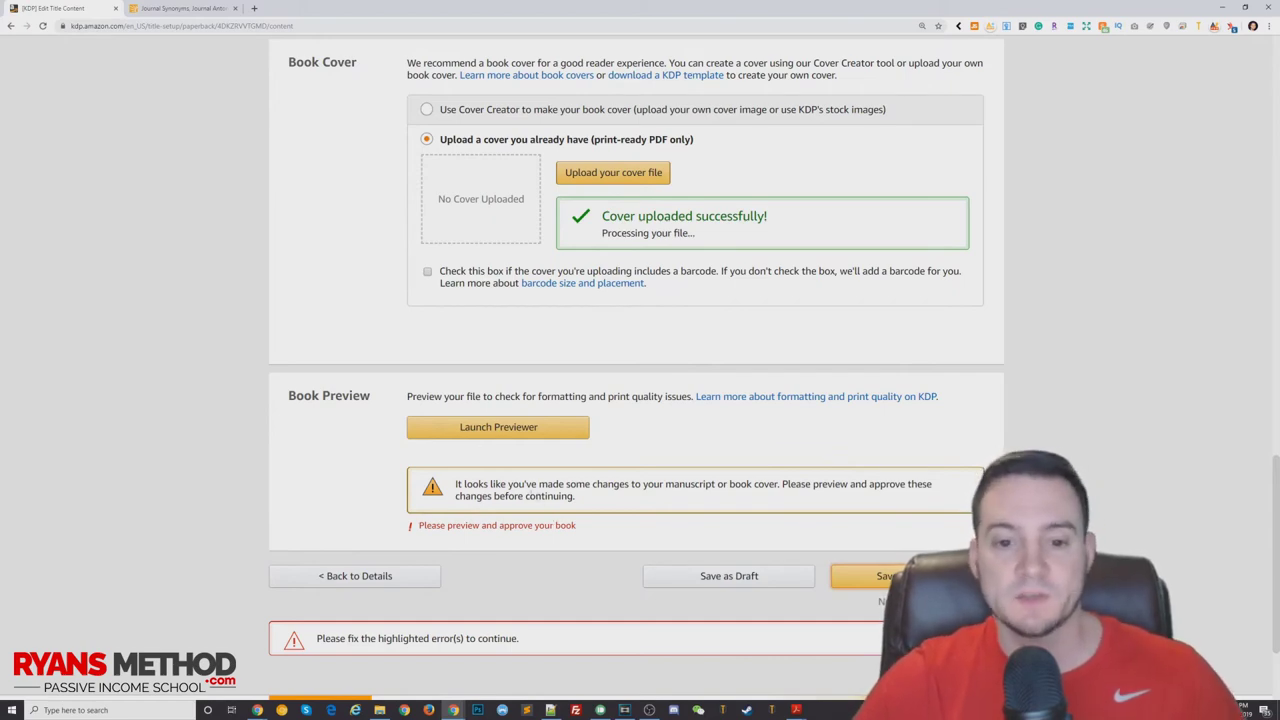
{"action": "left_click", "coordinate": [497, 435]}
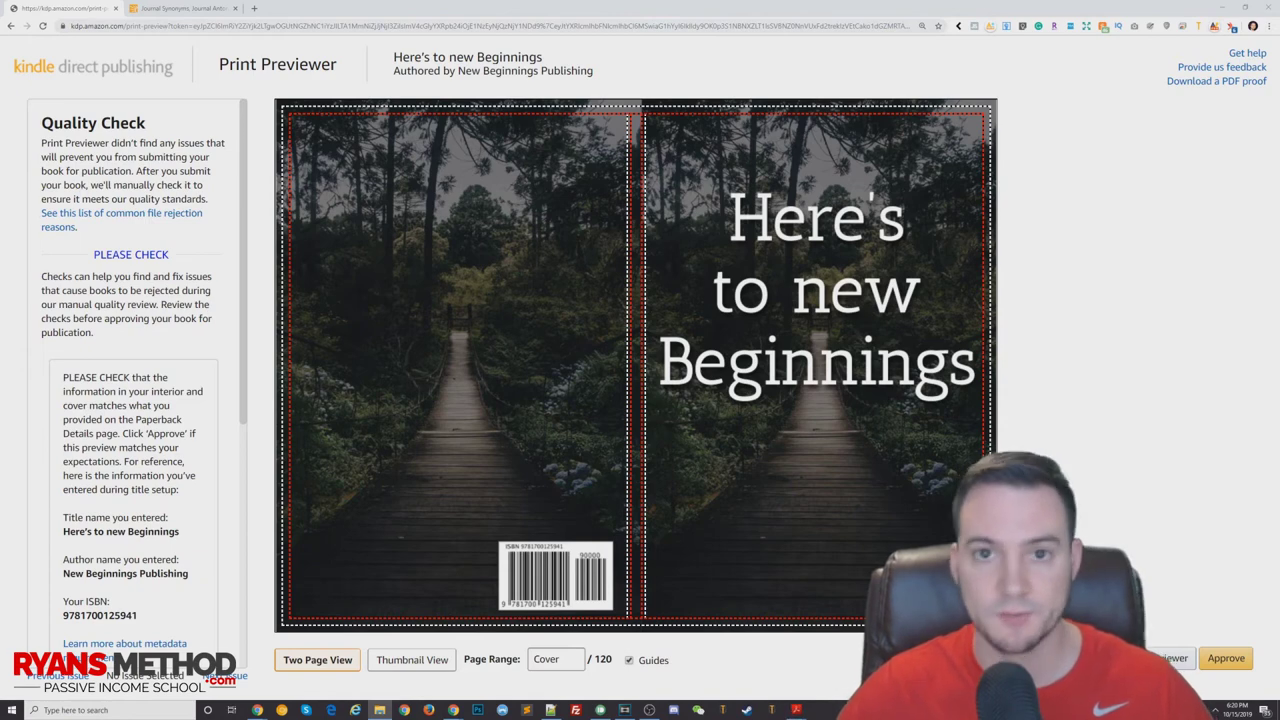
{"action": "left_click", "coordinate": [1224, 659]}
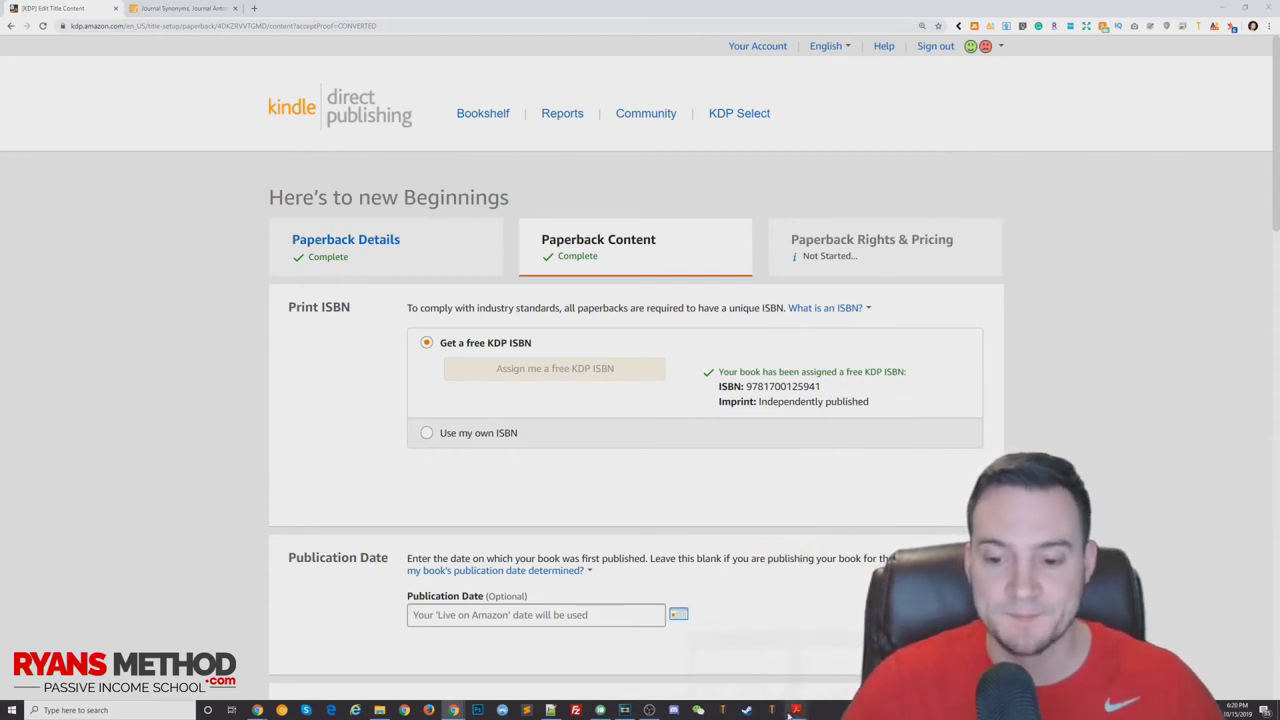
- Switch to Adobe Acrobat Reader to look through the journal interior PDF's lined pages, and return to the KDP form
{"action": "left_click", "coordinate": [796, 710]}
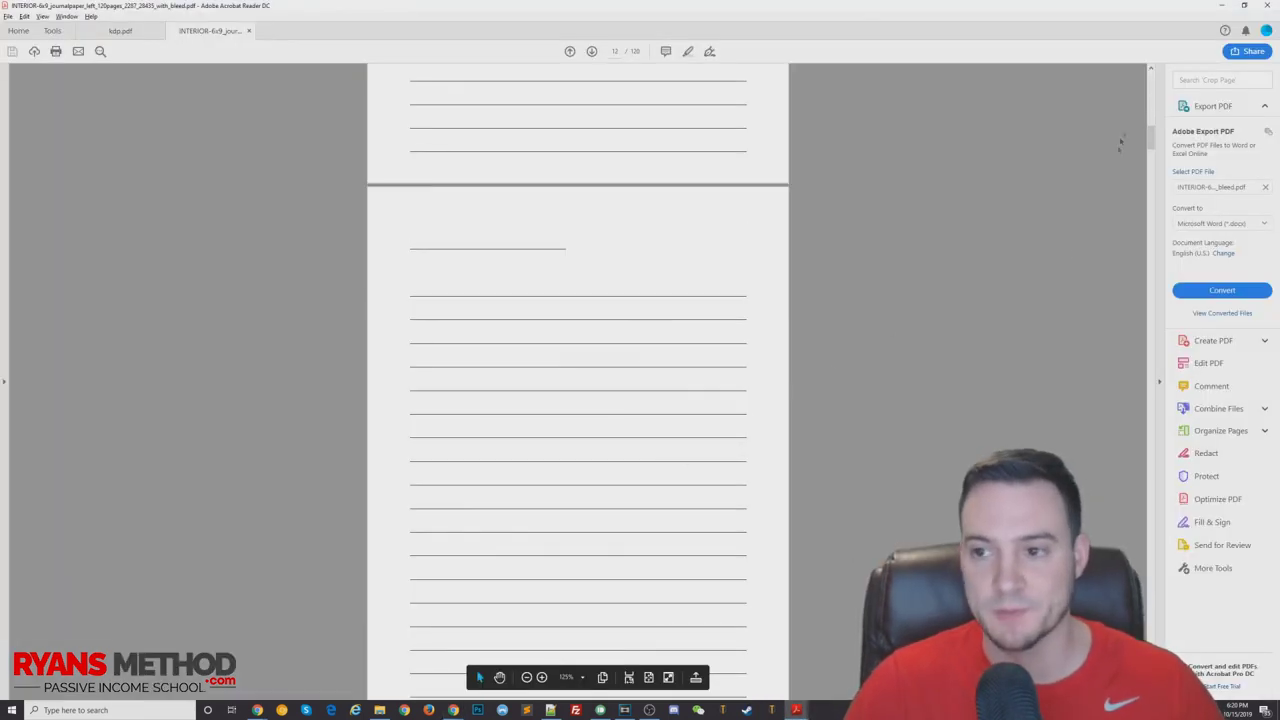
{"action": "scroll", "coordinate": [578, 380], "scroll_direction": "down", "scroll_amount": 20}
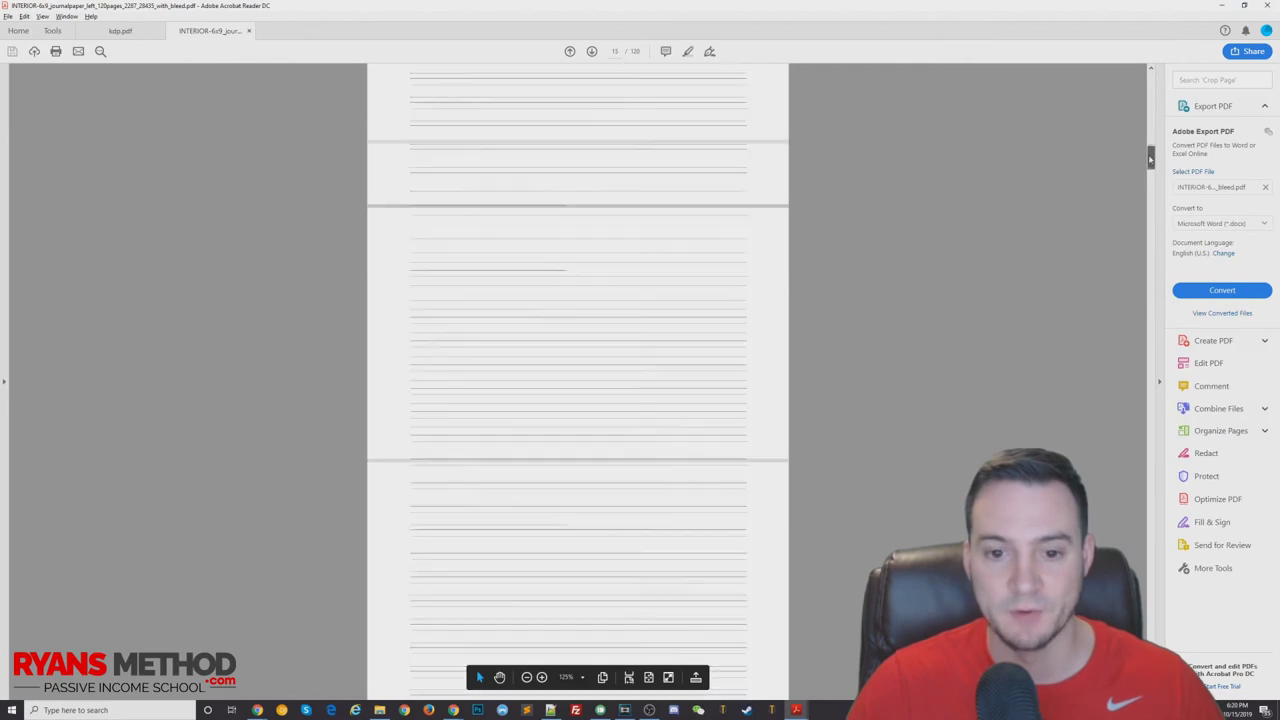
{"action": "scroll", "coordinate": [1150, 162], "scroll_direction": "down", "scroll_amount": 3}
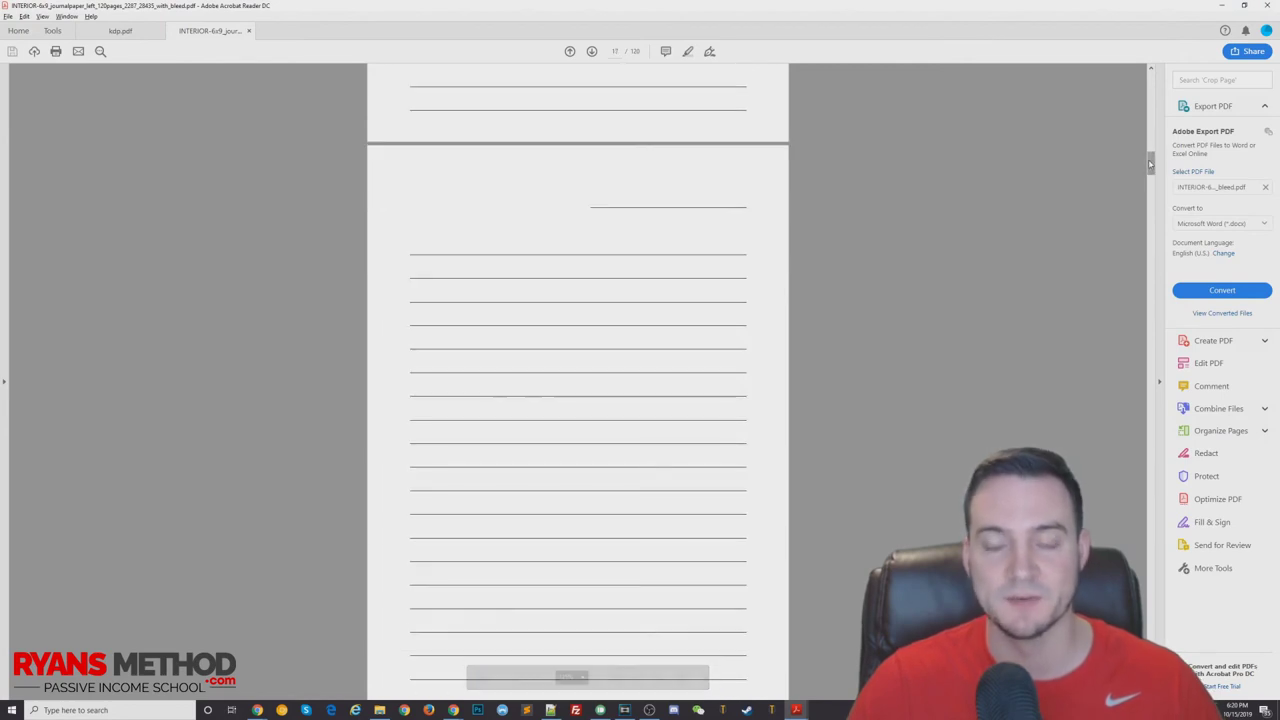
{"action": "key", "text": "alt+Tab"}
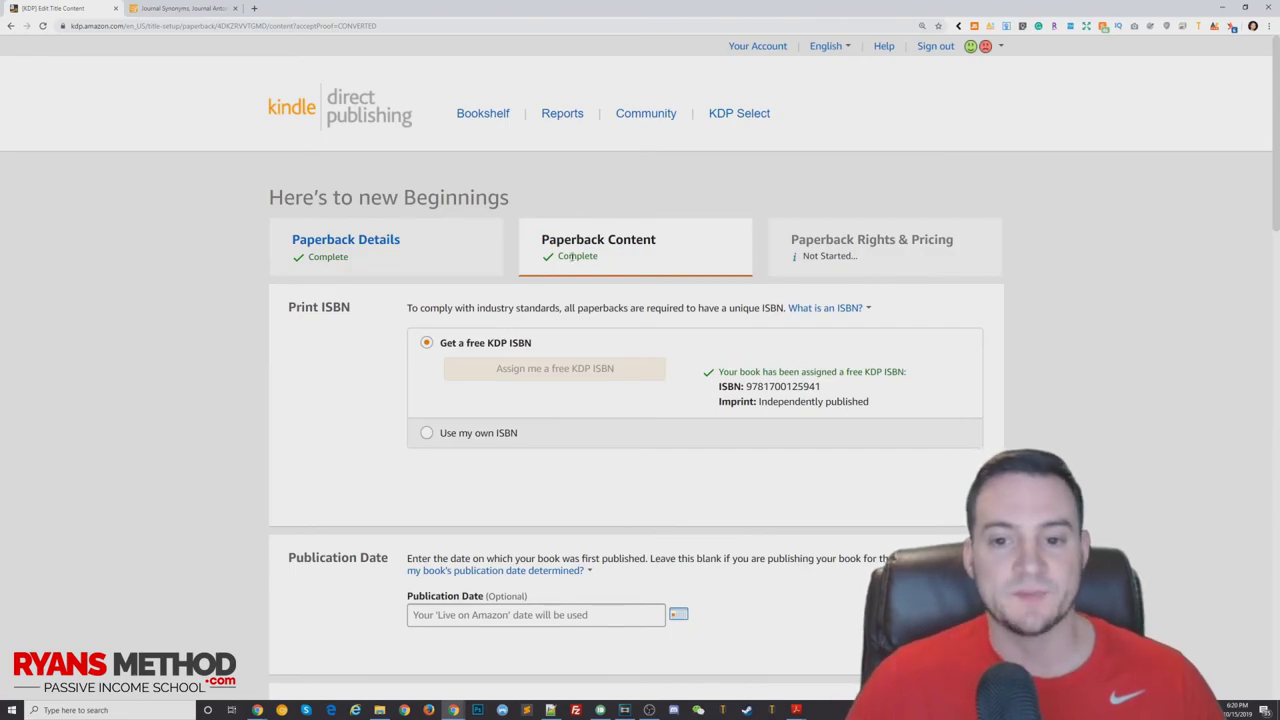
- Save the paperback content and continue to pricing, keeping All territories (worldwide rights) as the distribution territory
{"action": "scroll", "coordinate": [620, 270], "scroll_direction": "down", "scroll_amount": 15}
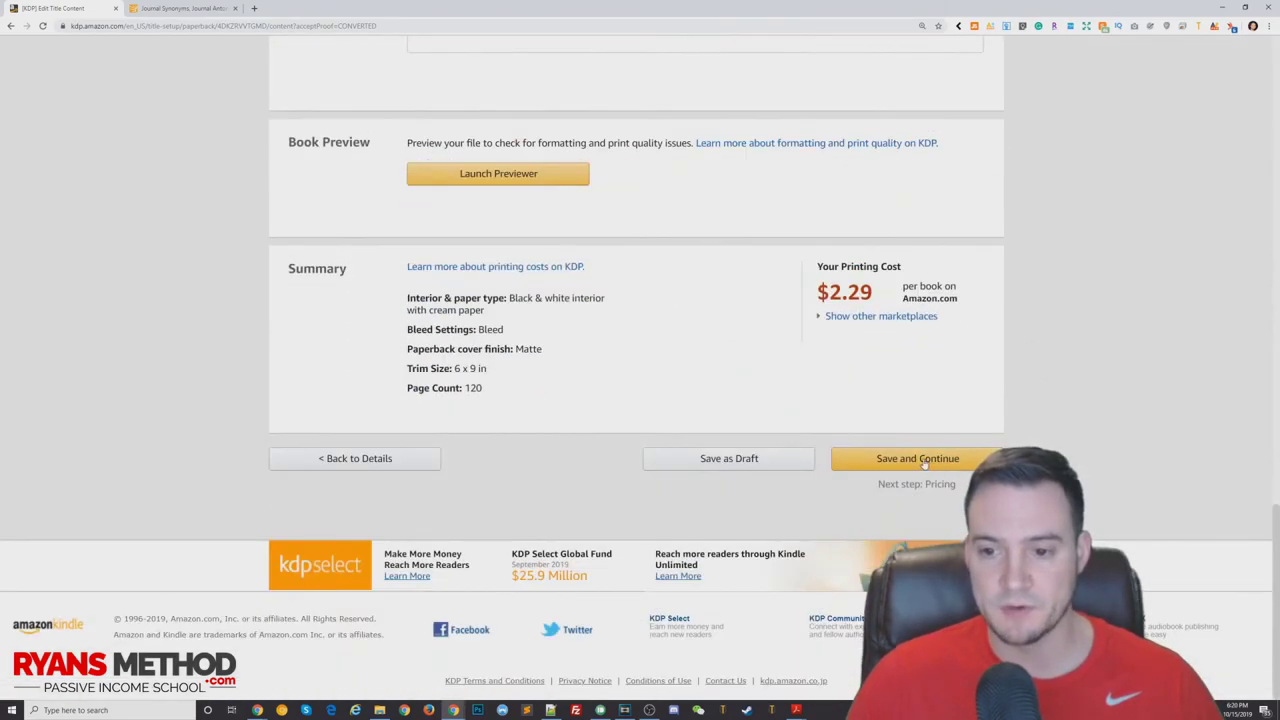
{"action": "left_click", "coordinate": [923, 460]}
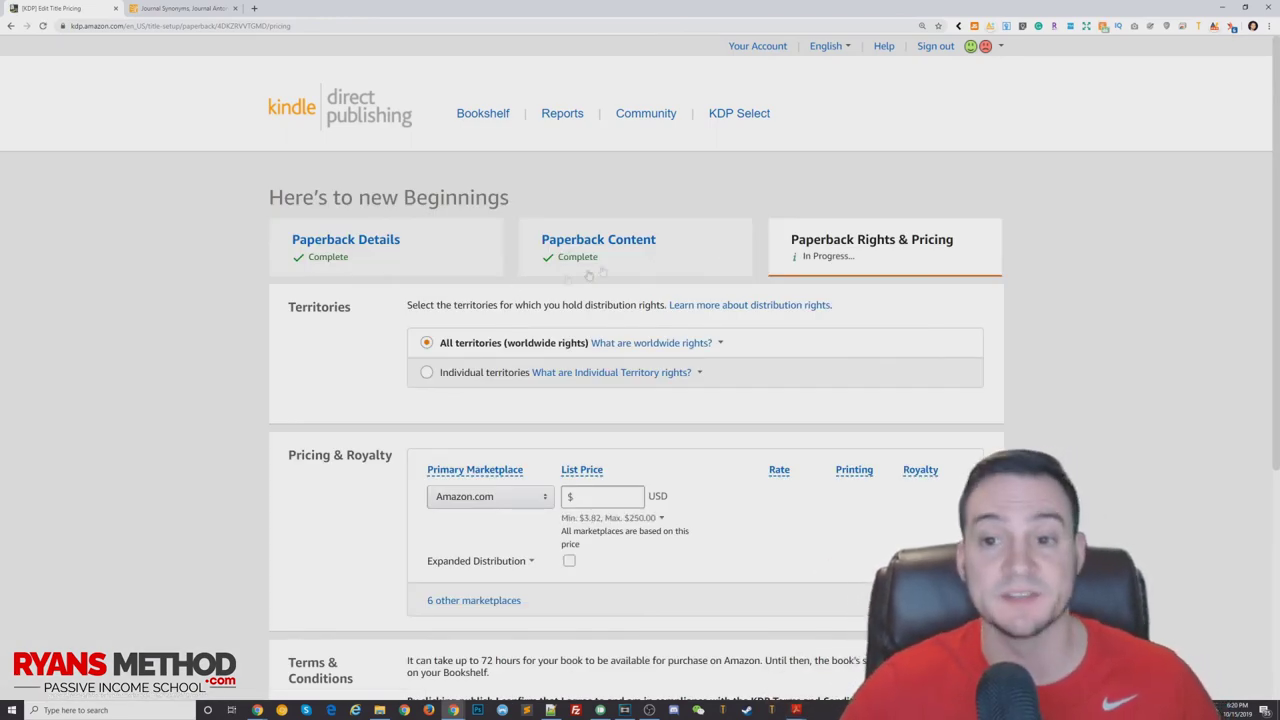
{"action": "left_click_drag", "start_coordinate": [797, 240], "coordinate": [951, 241]}
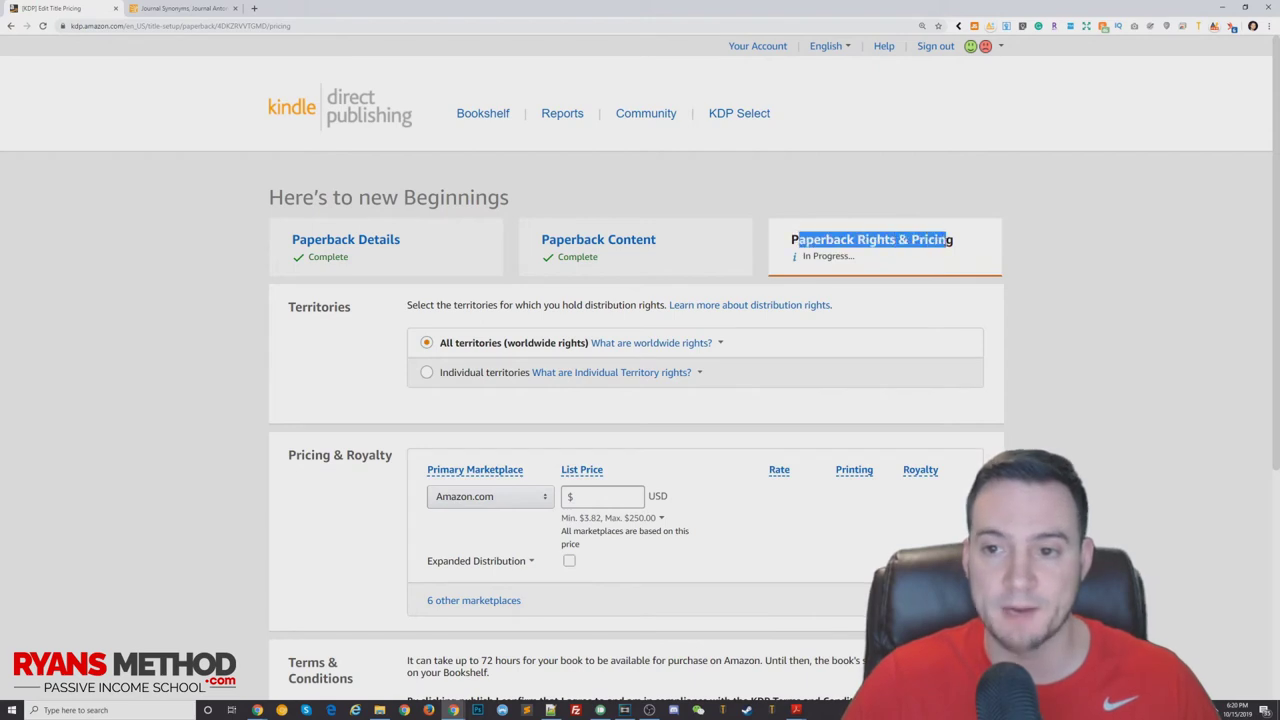
{"action": "left_click", "coordinate": [1068, 280]}
{"action": "left_click", "coordinate": [426, 342]}
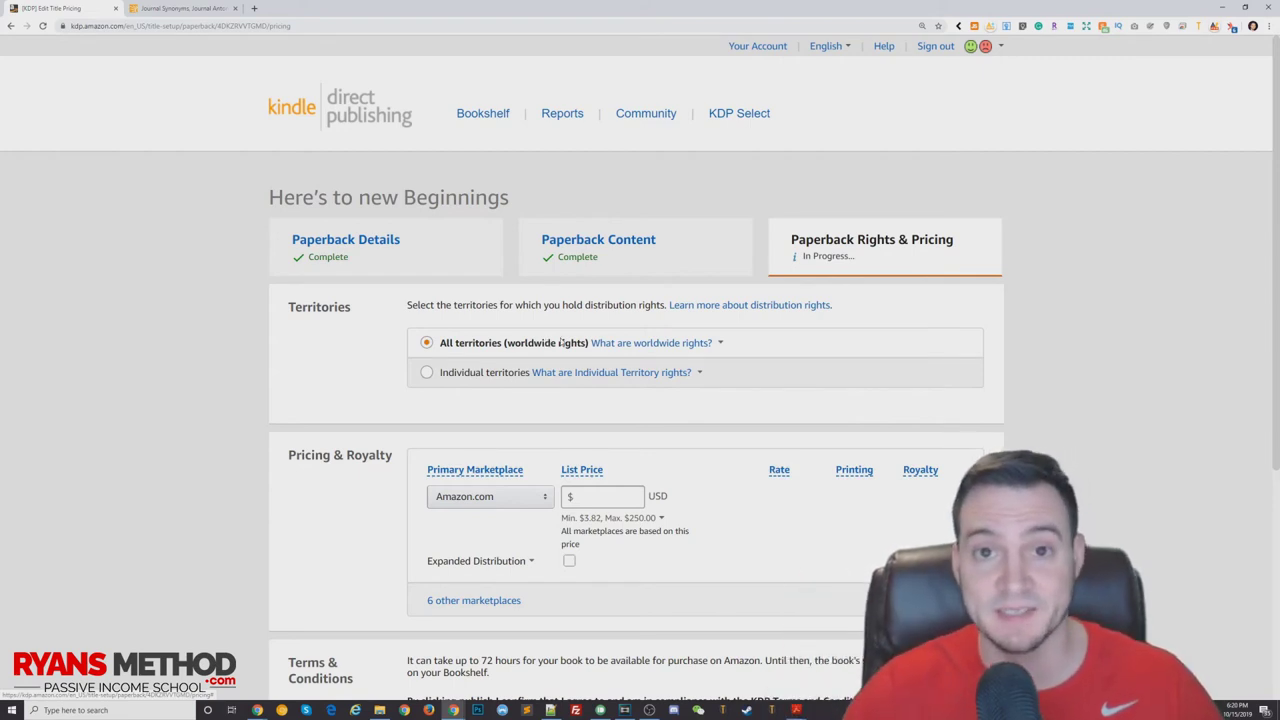
{"action": "left_click", "coordinate": [720, 342]}
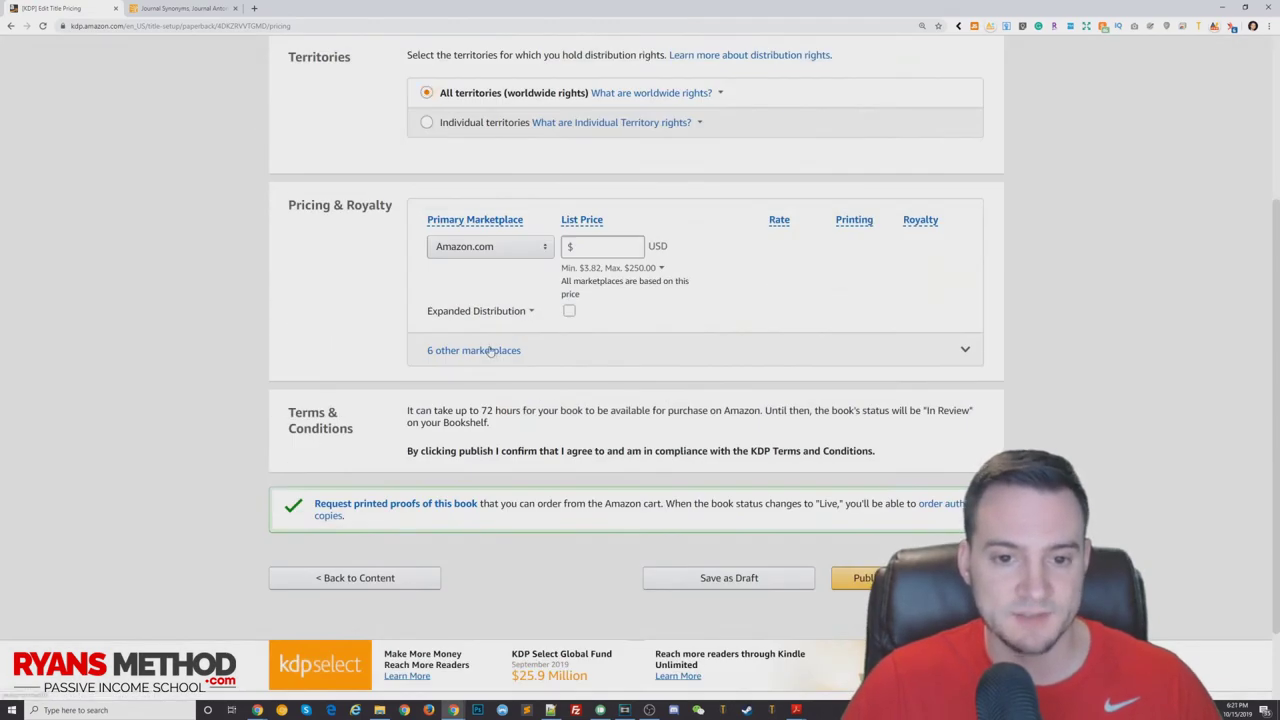
- Expand the 6 other marketplaces under Pricing & Royalty and review the listed marketplaces from Amazon.co.uk to Amazon.co.jp
{"action": "left_click", "coordinate": [490, 352]}
{"action": "scroll", "coordinate": [634, 377], "scroll_direction": "down", "scroll_amount": 1}
{"action": "left_click", "coordinate": [661, 308]}
{"action": "scroll", "coordinate": [446, 251], "scroll_direction": "down", "scroll_amount": 1}
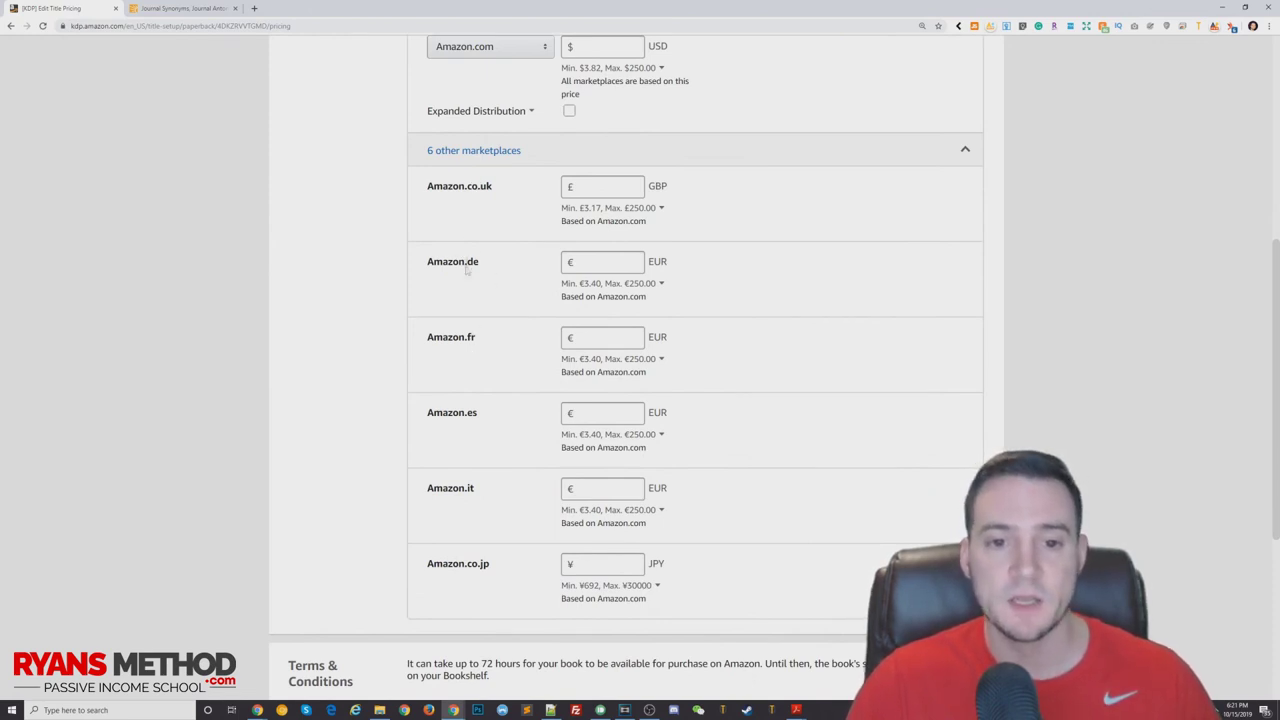
{"action": "left_click_drag", "start_coordinate": [463, 186], "coordinate": [490, 187]}
{"action": "left_click_drag", "start_coordinate": [450, 262], "coordinate": [486, 263]}
{"action": "left_click_drag", "start_coordinate": [448, 337], "coordinate": [484, 338]}
{"action": "left_click_drag", "start_coordinate": [450, 413], "coordinate": [479, 413]}
{"action": "left_click_drag", "start_coordinate": [456, 488], "coordinate": [494, 490]}
{"action": "left_click_drag", "start_coordinate": [464, 564], "coordinate": [508, 568]}
{"action": "scroll", "coordinate": [1081, 329], "scroll_direction": "up", "scroll_amount": 4}
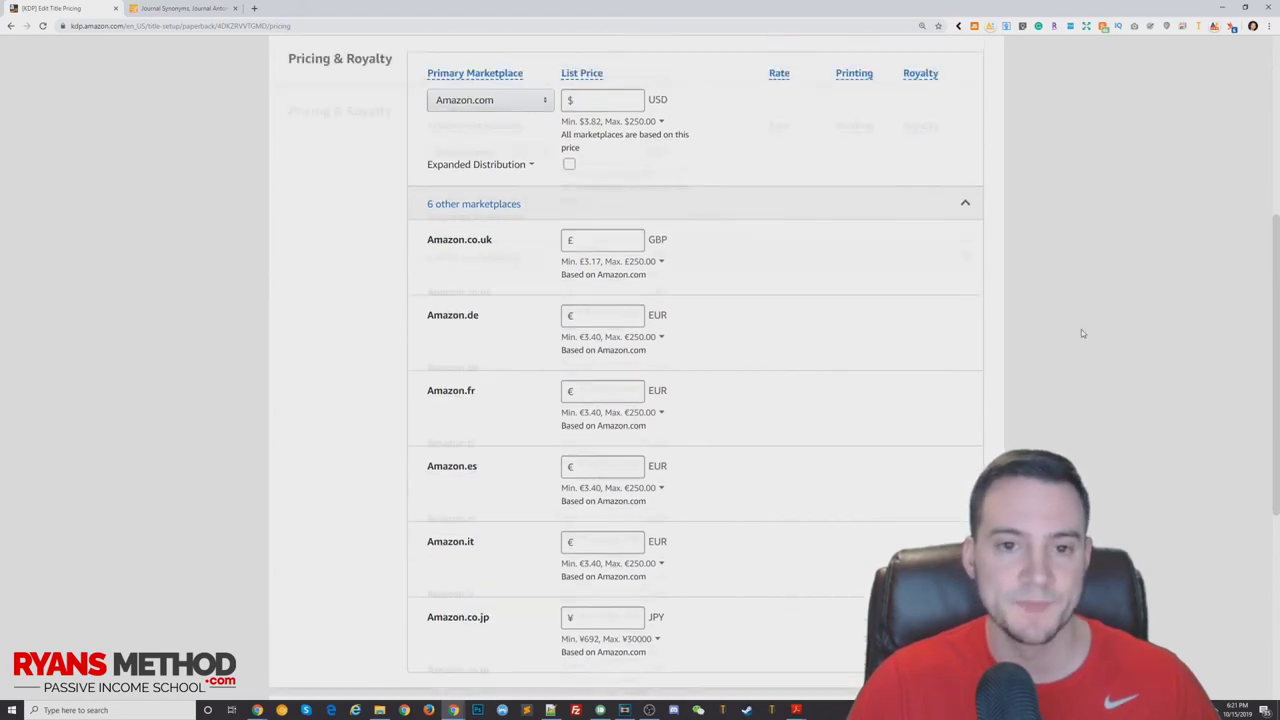